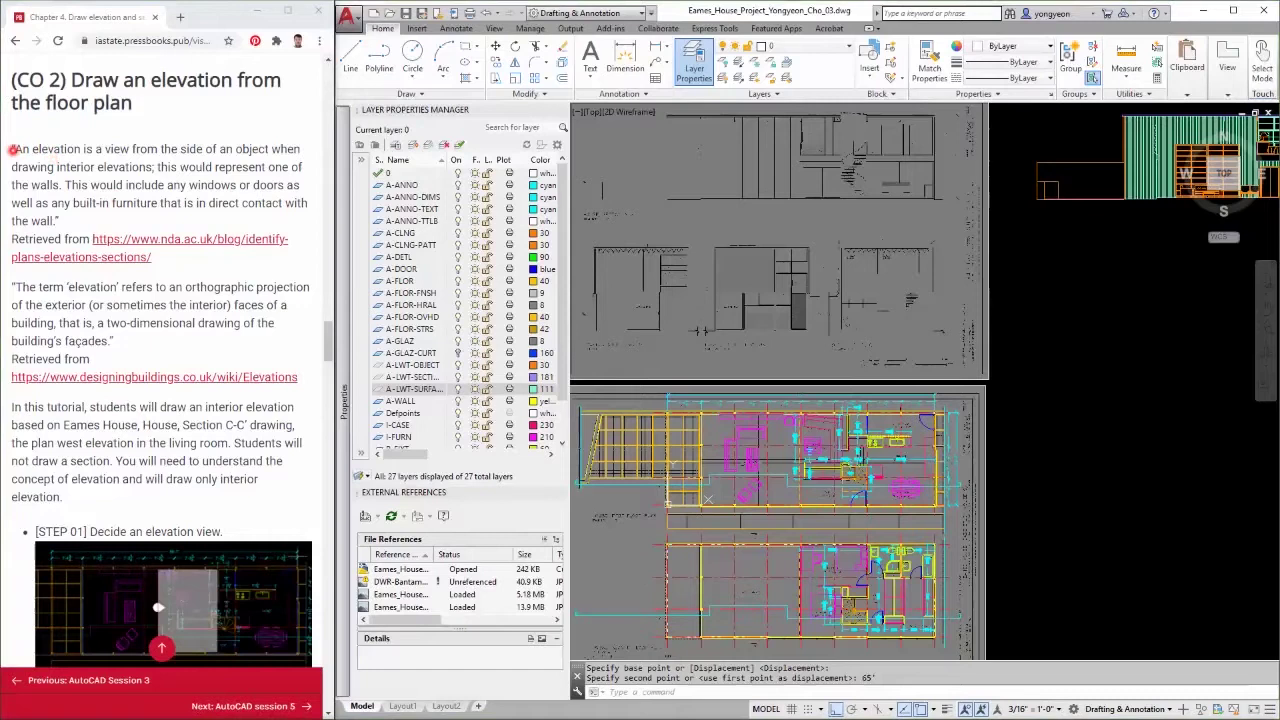
Read the tutorial's elevation definitions and interior elevation brief, and examine the House, Section C-C' drawing on the reference sheet
drag(12, 149, 135, 149)
drag(213, 149, 304, 200)
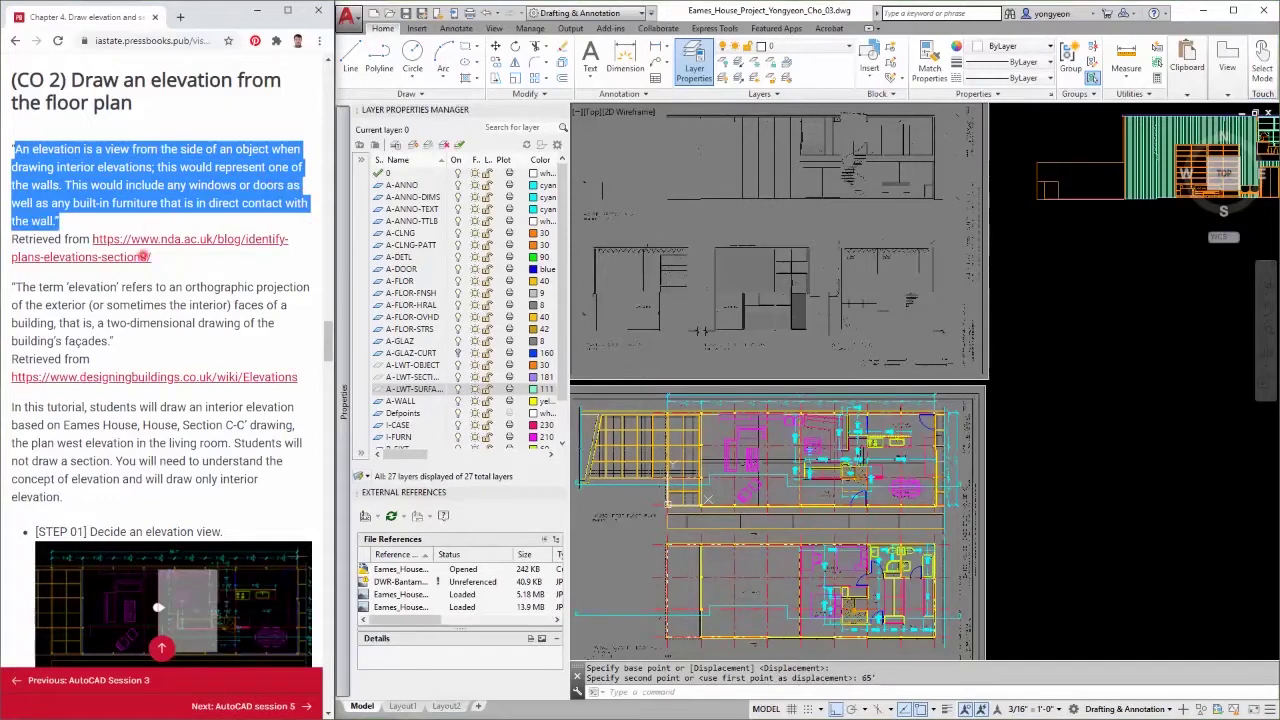
scroll(143, 257, down, 1)
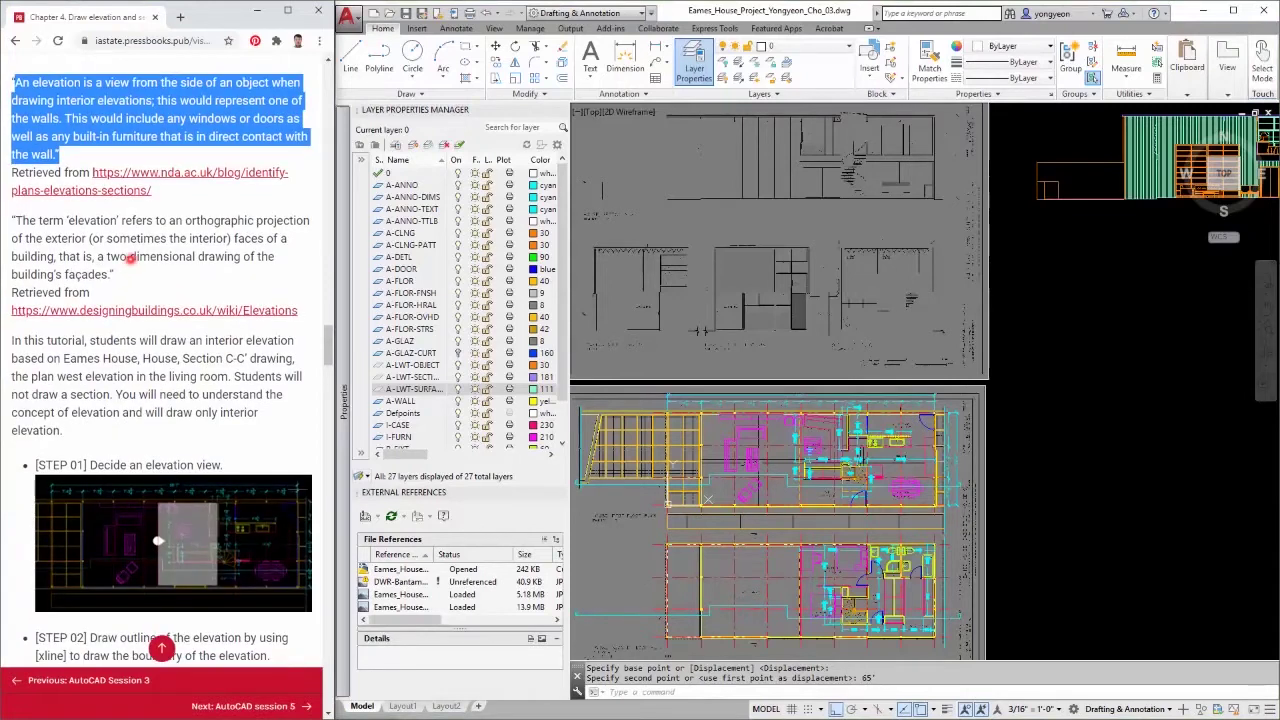
click(123, 265)
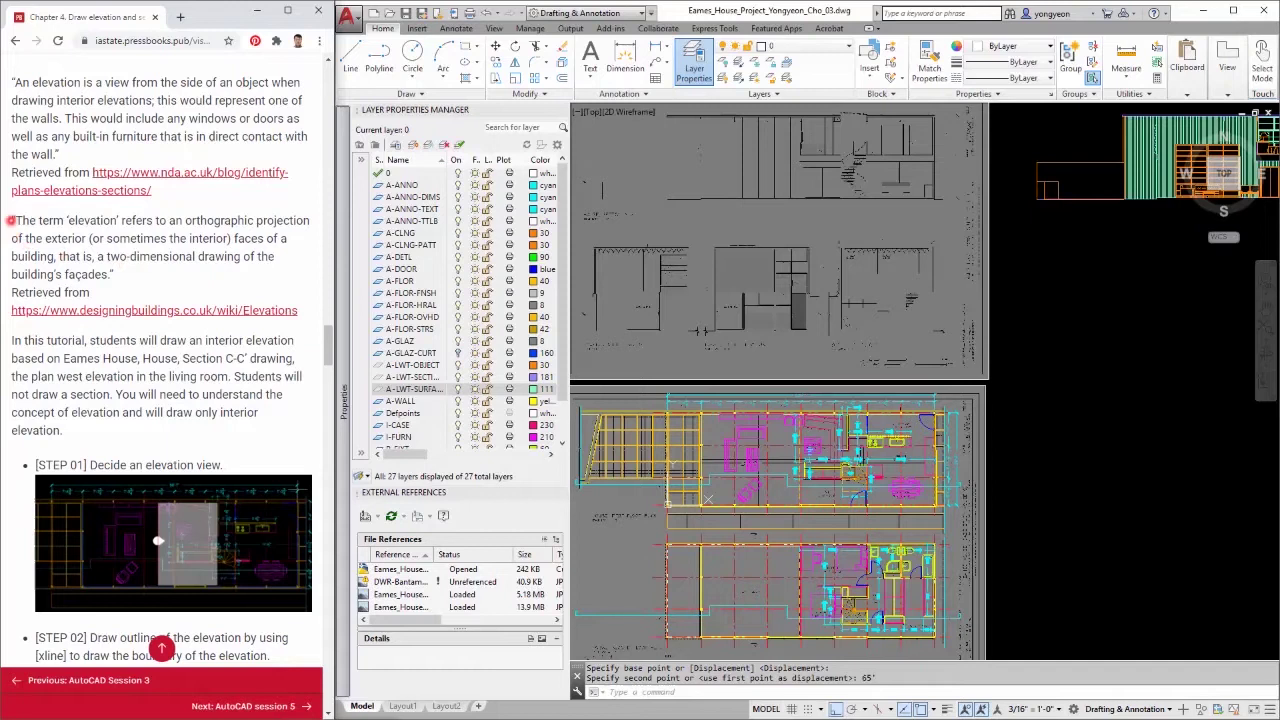
drag(311, 220, 307, 256)
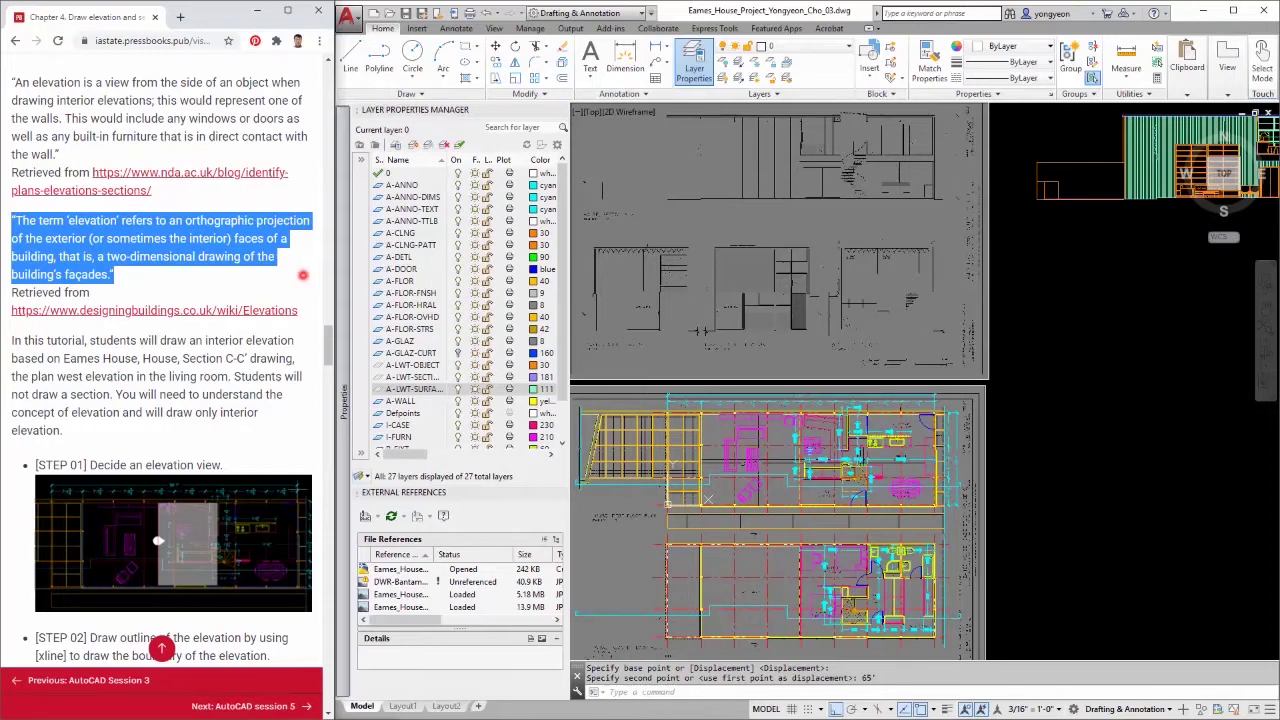
click(107, 366)
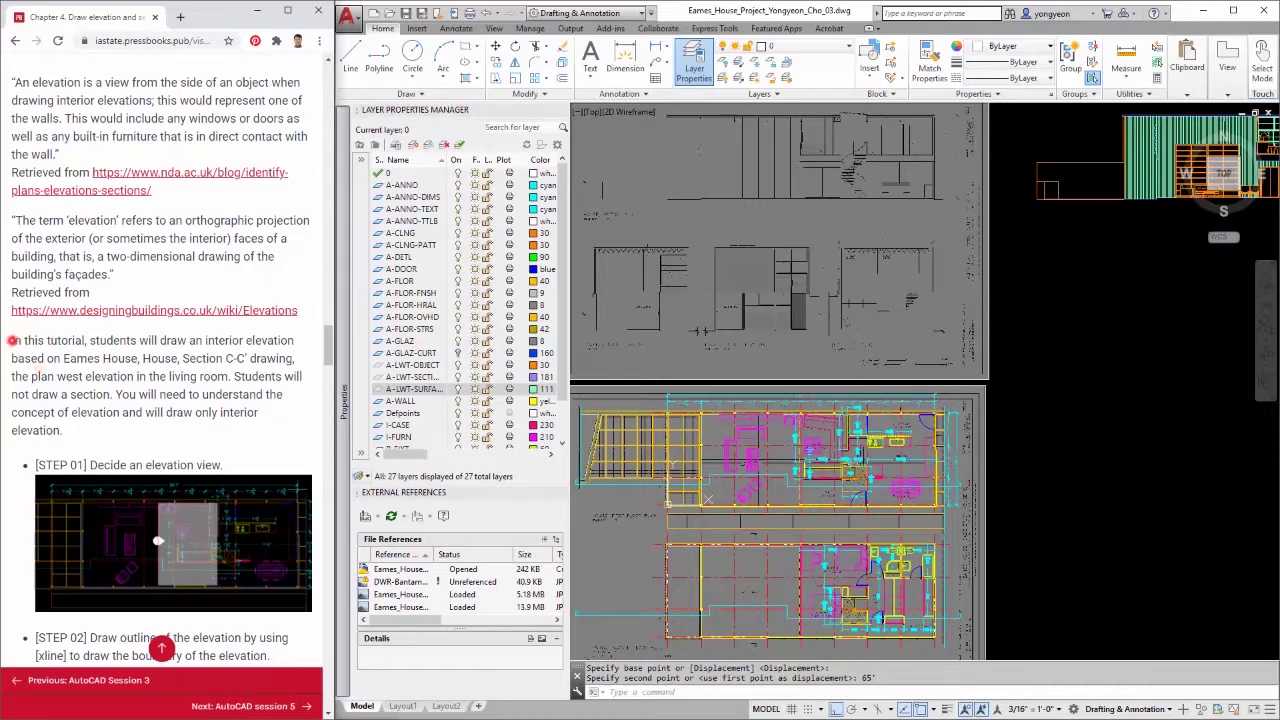
scroll(47, 313, down, 1)
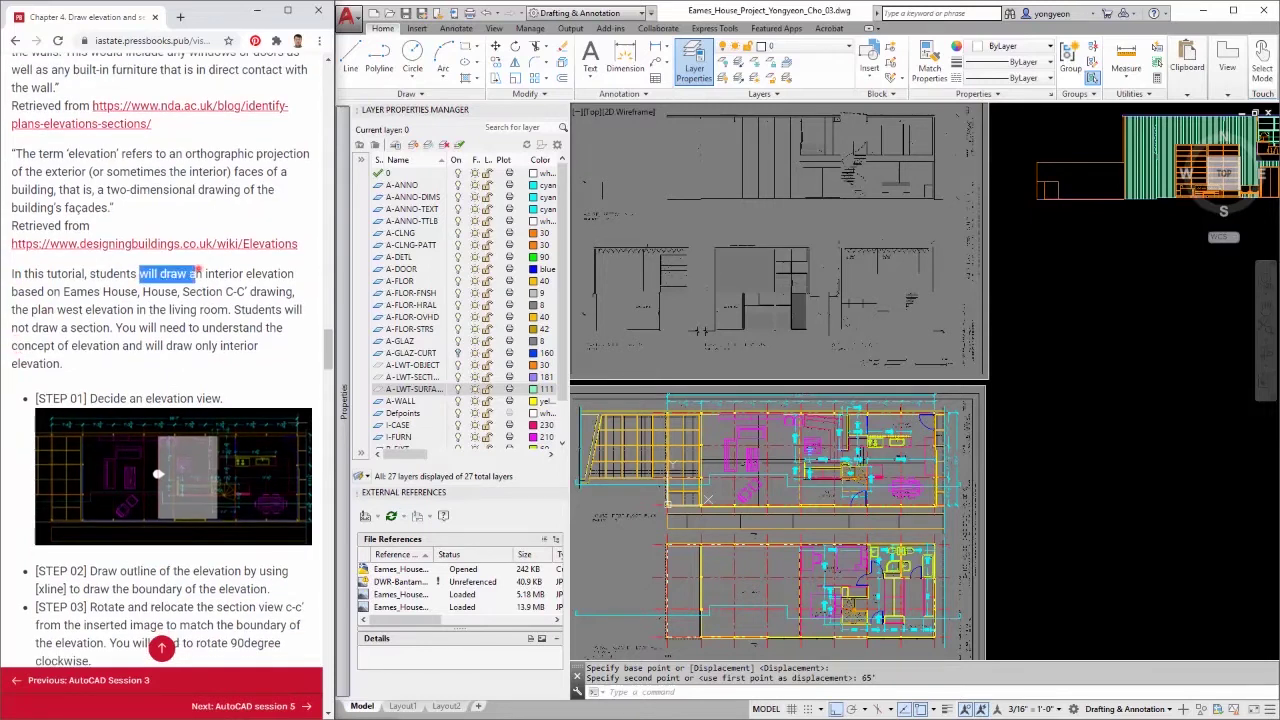
drag(289, 273, 205, 291)
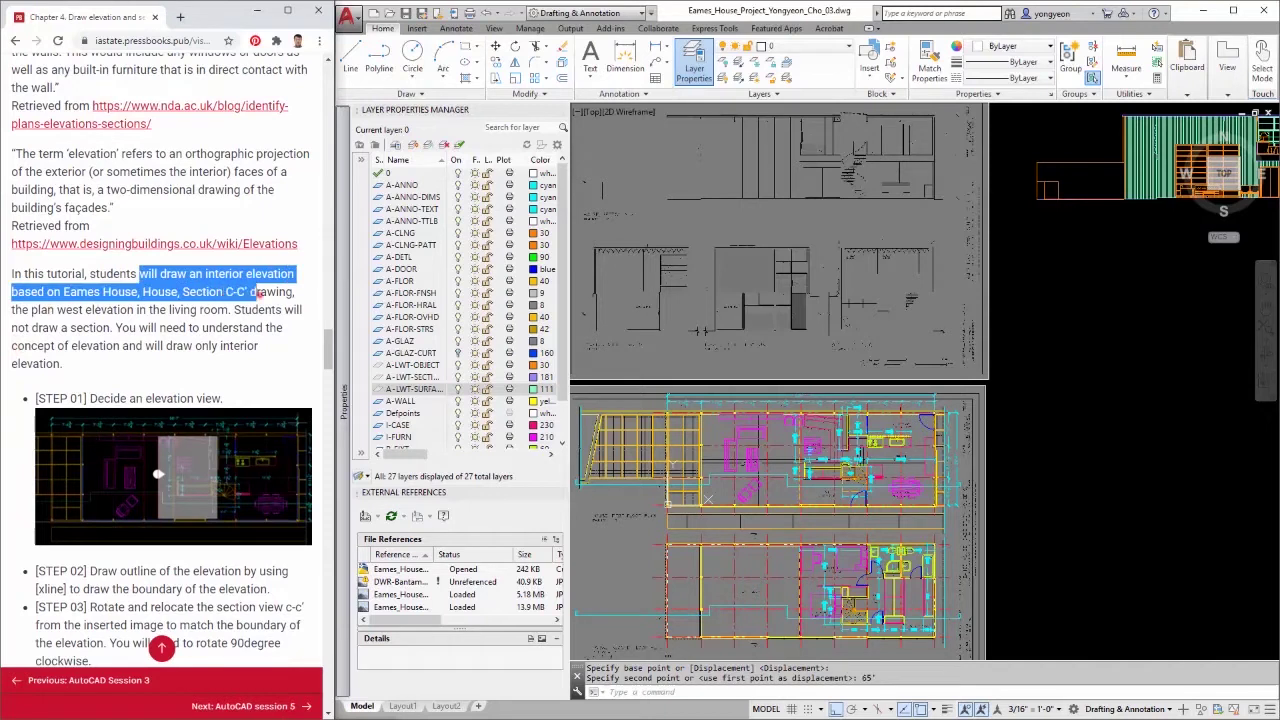
click(894, 297)
scroll(896, 297, up, 5)
middle_drag(904, 328, 921, 436)
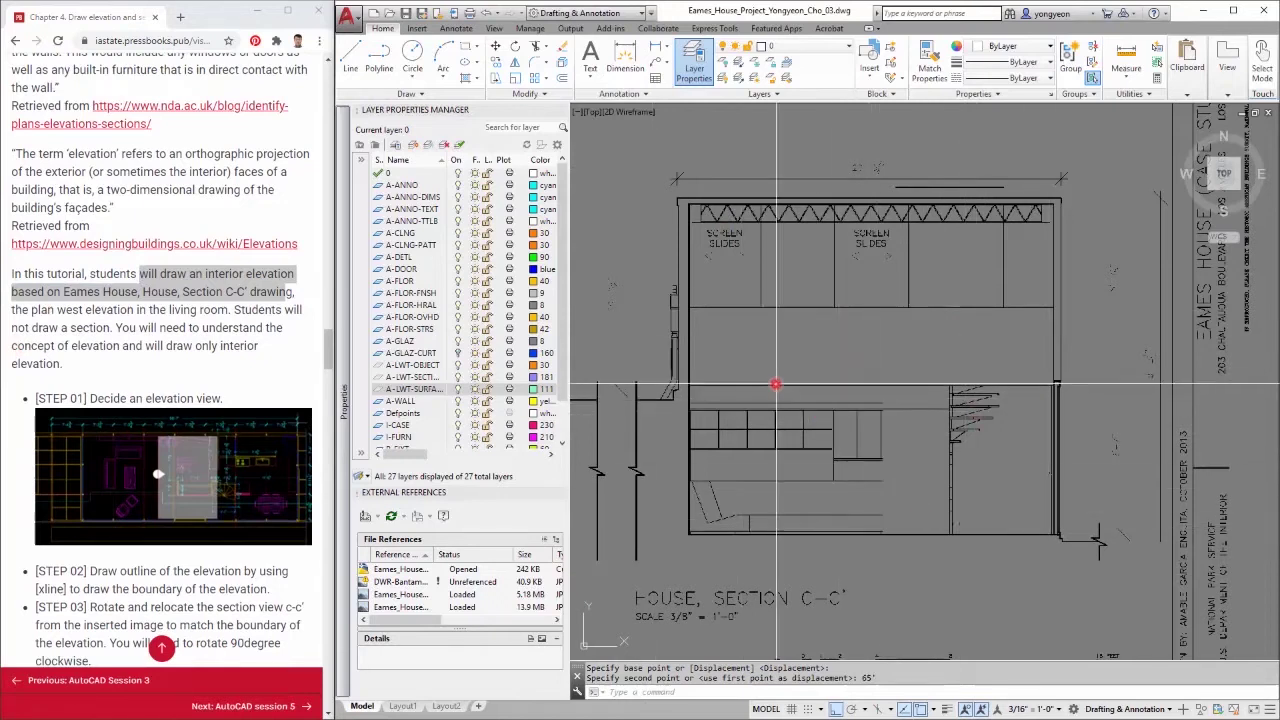
scroll(663, 406, up, 3)
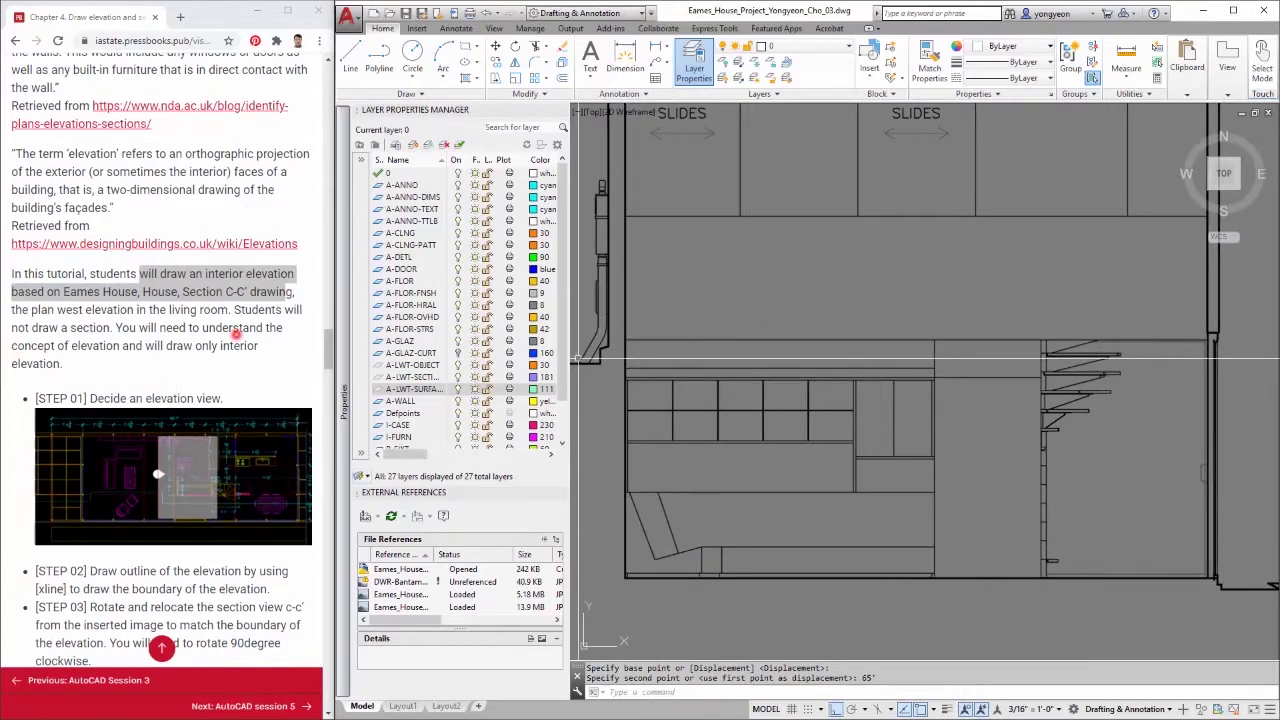
click(237, 334)
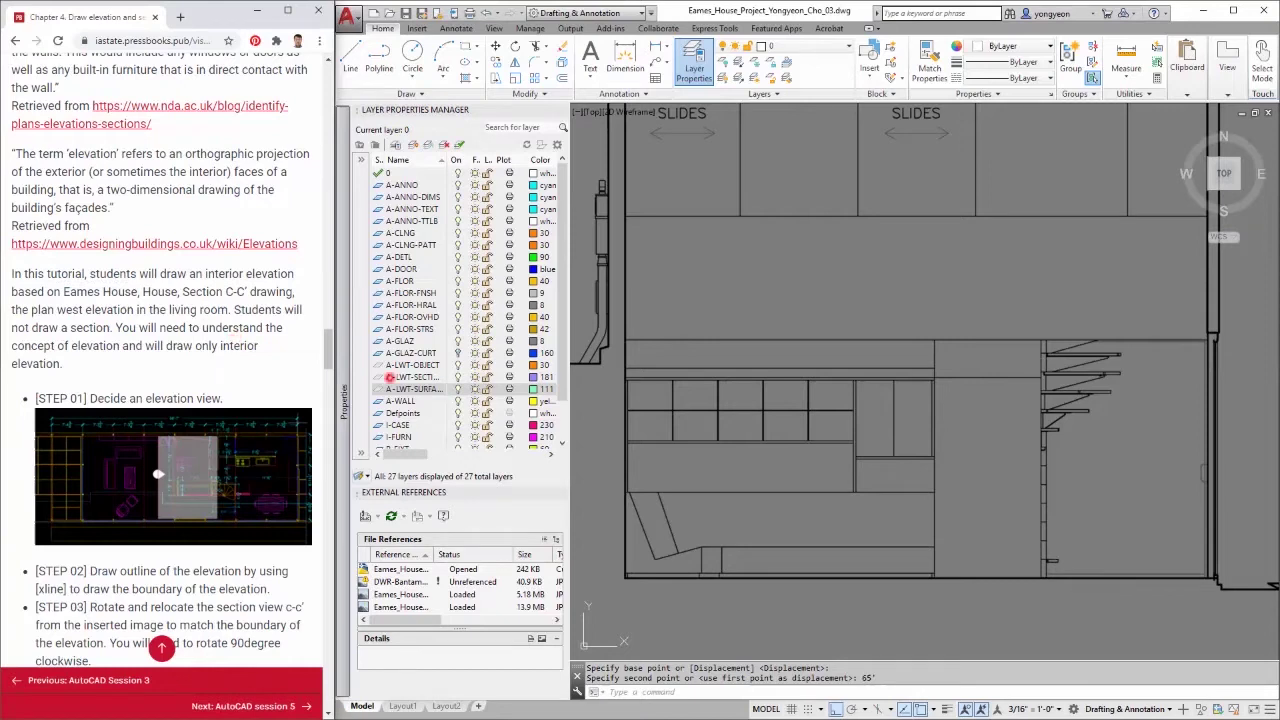
Draw a vertical construction line with XLINE through the east side of the first-floor living room, just west of the alcove
scroll(205, 398, down, 1)
scroll(808, 495, down, 3)
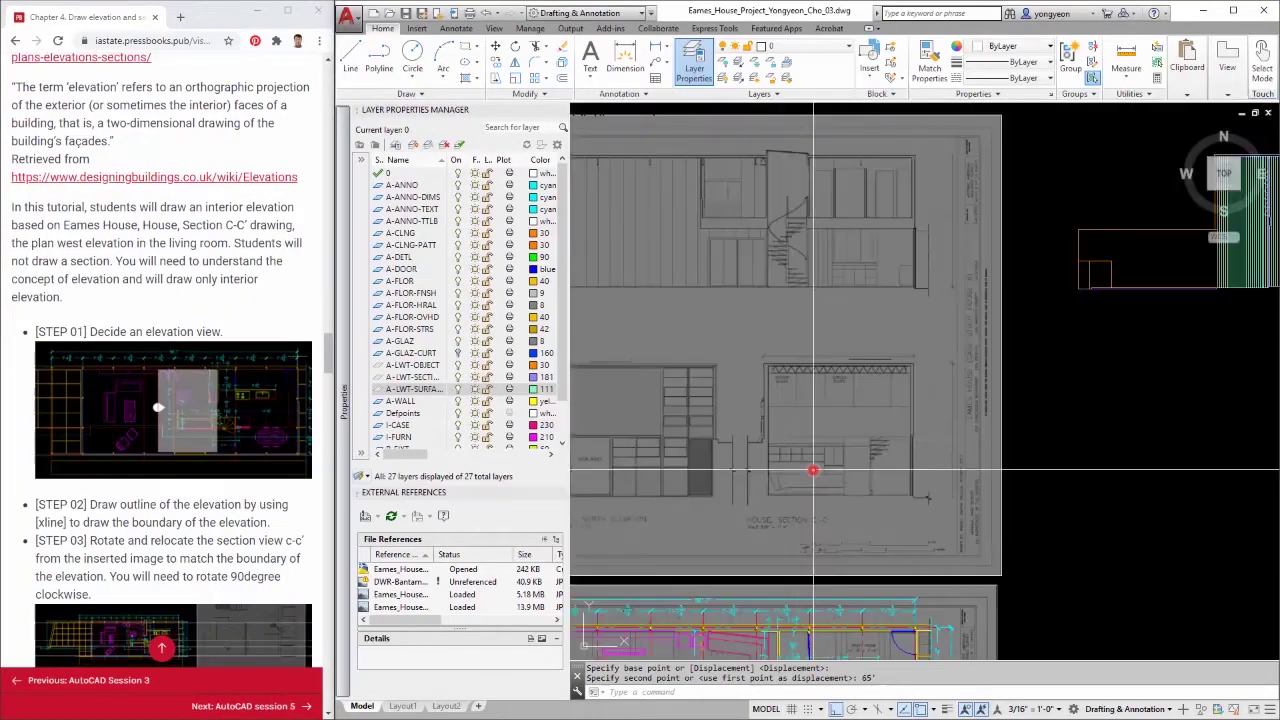
scroll(800, 522, up, 6)
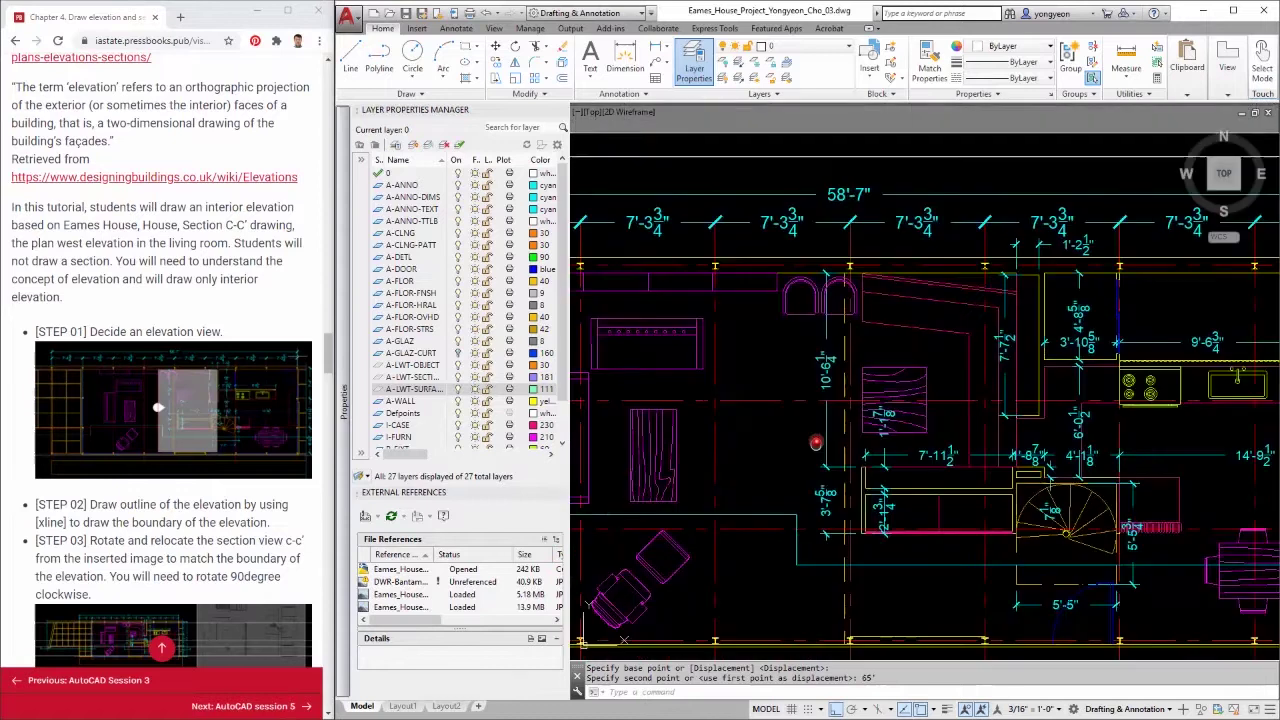
middle_drag(816, 442, 806, 398)
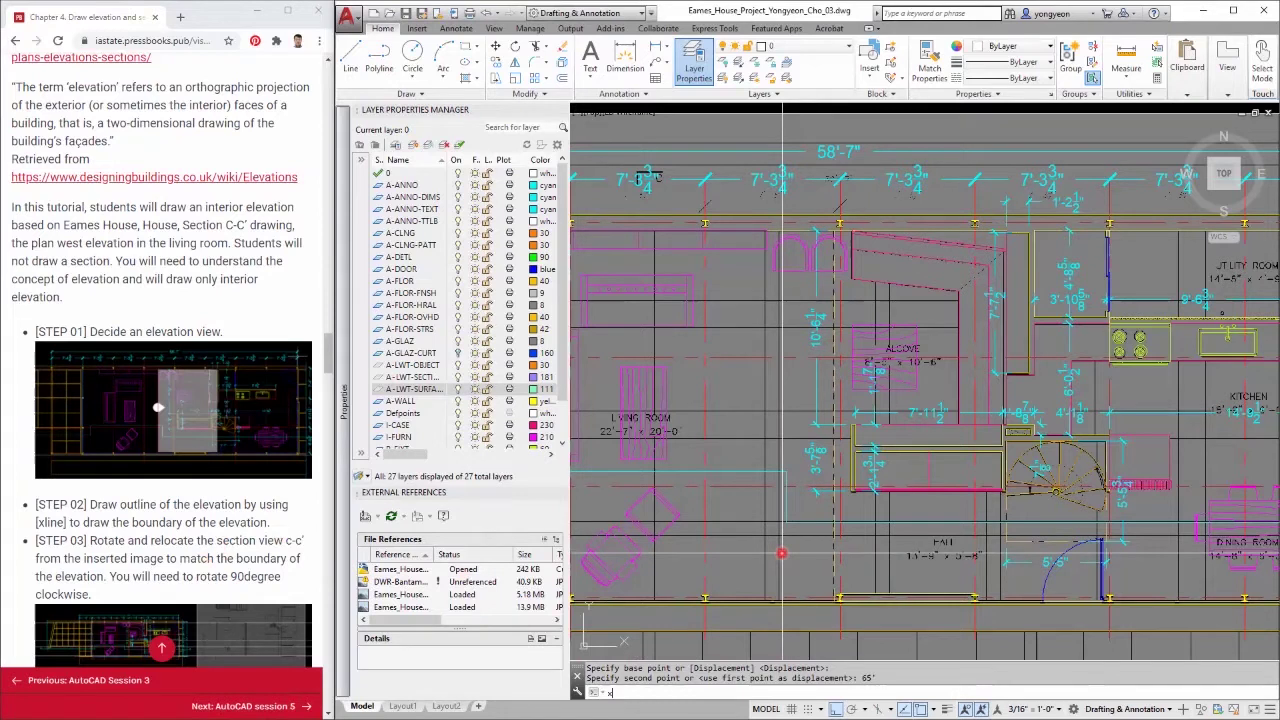
text(l)
key(Return)
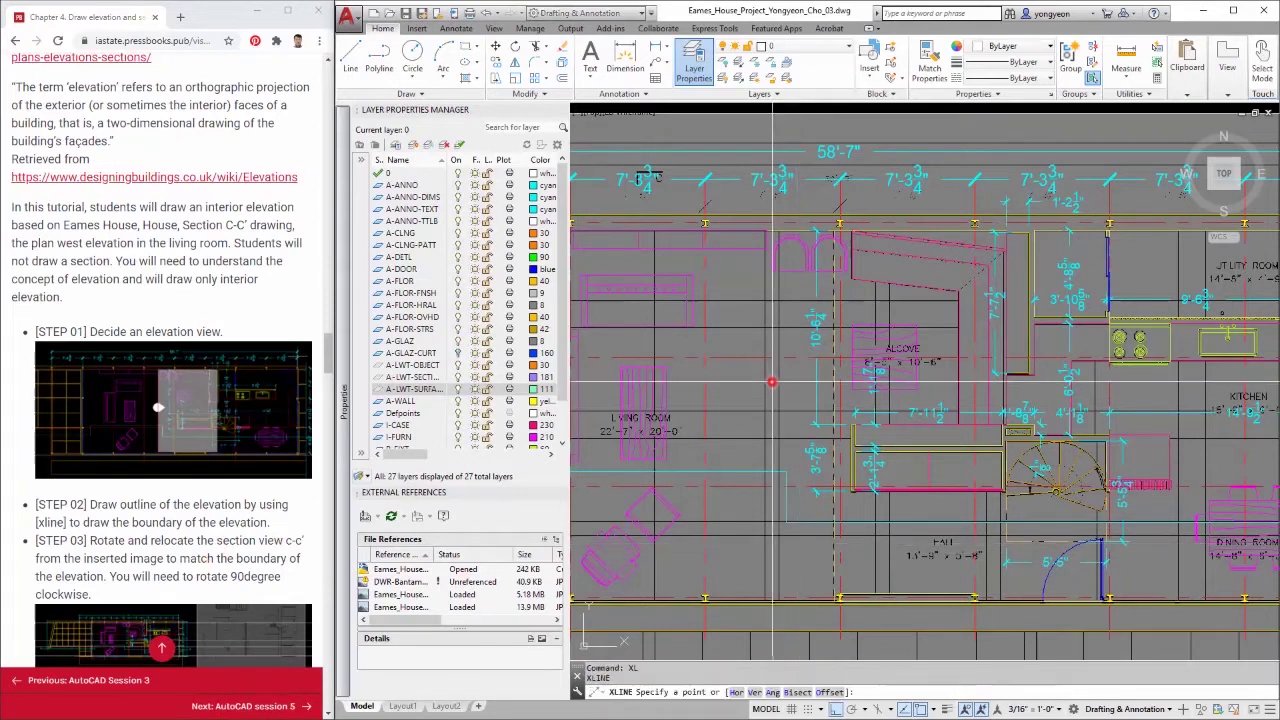
click(772, 382)
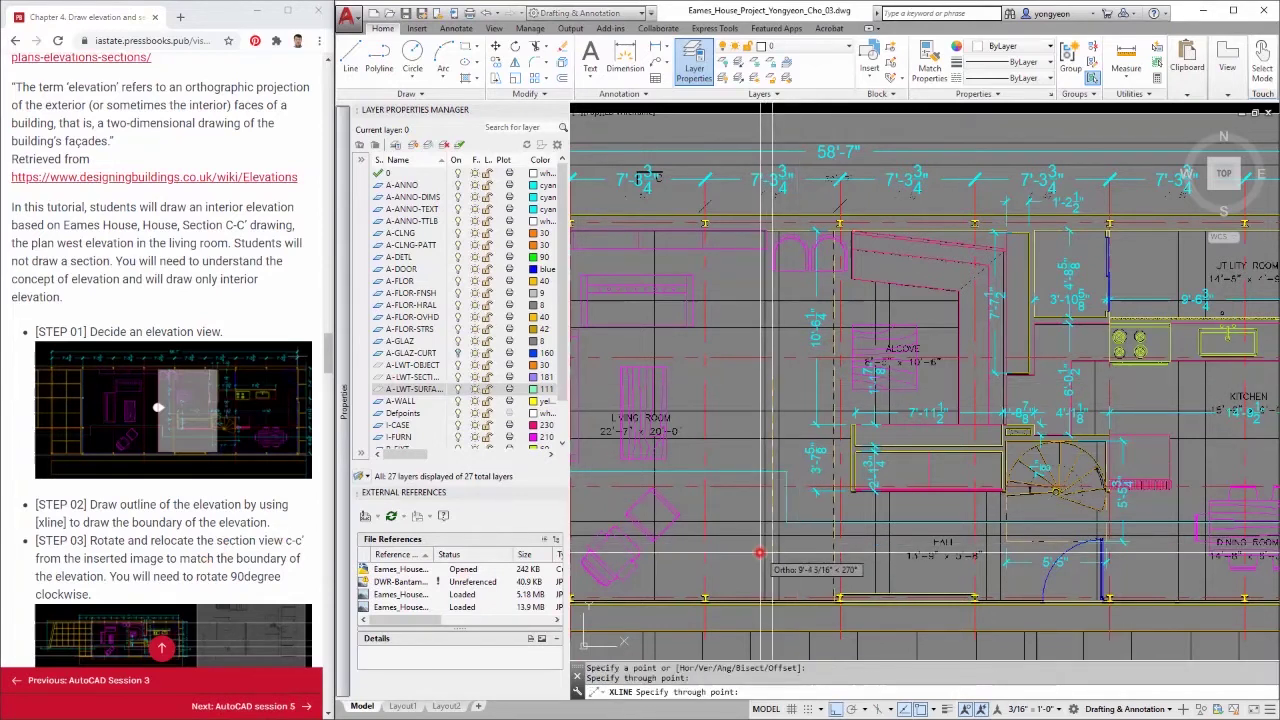
scroll(790, 578, down, 2)
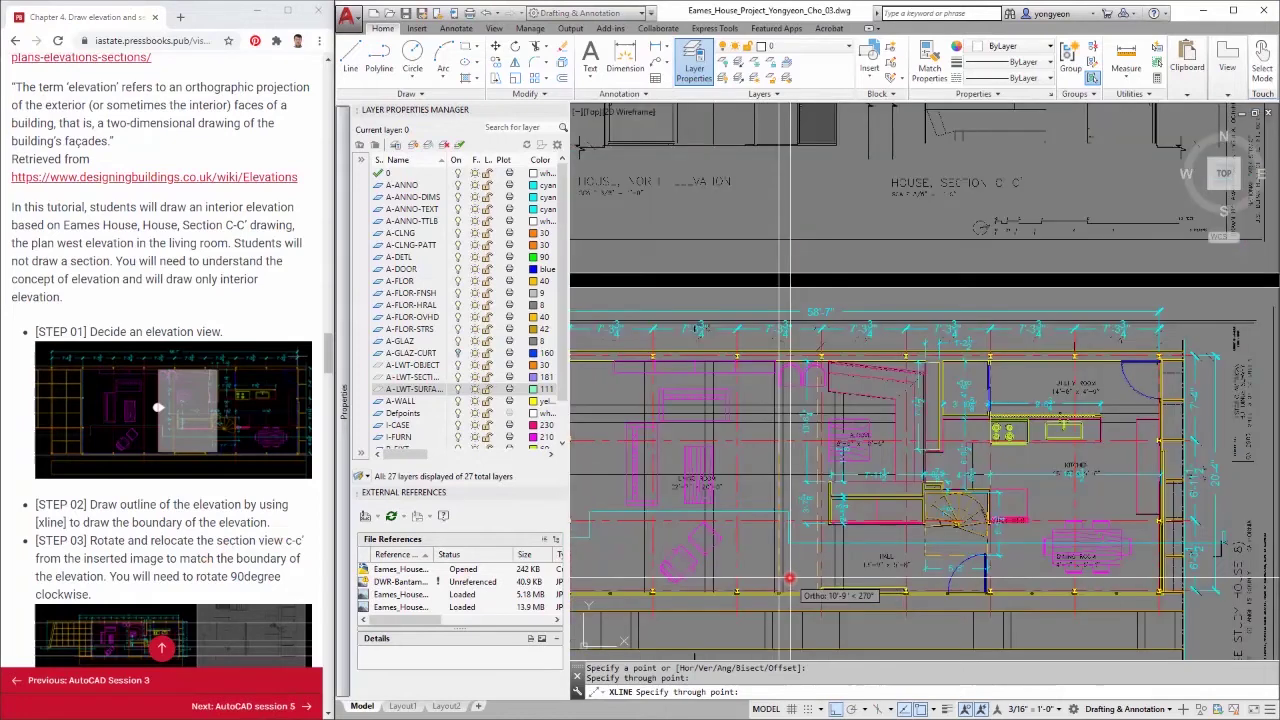
key(Escape)
scroll(893, 451, down, 3)
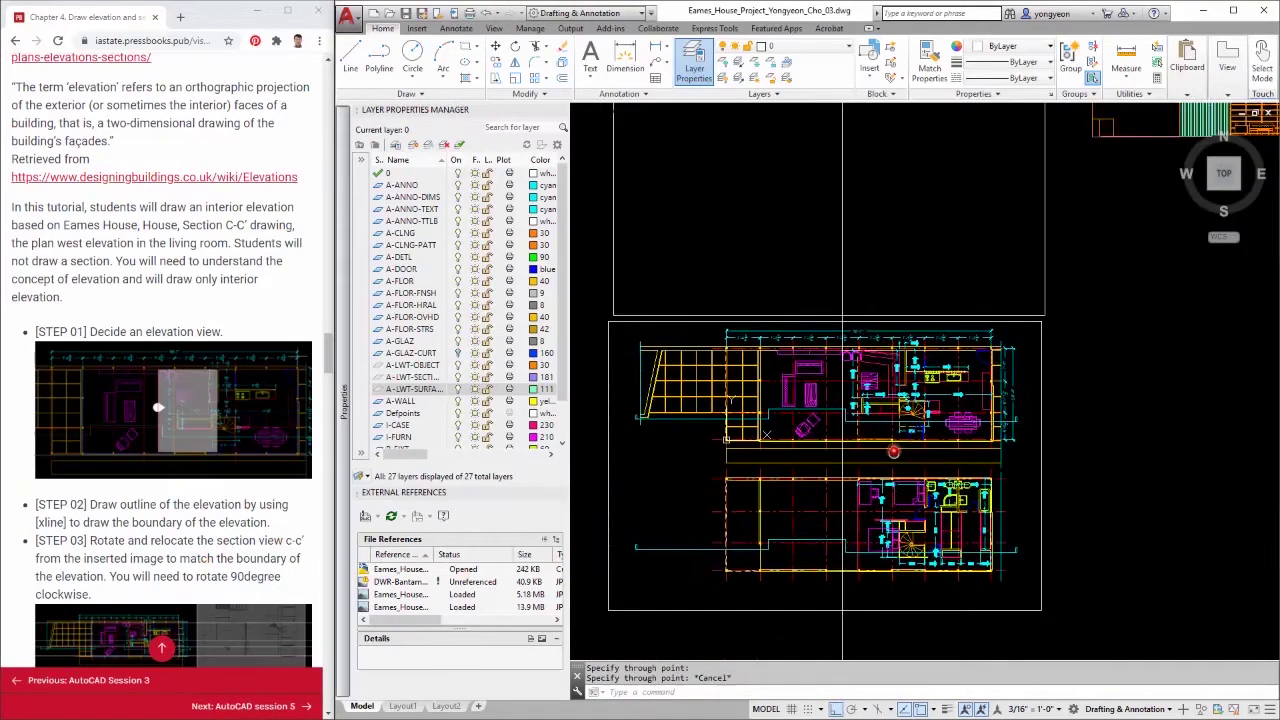
middle_drag(893, 451, 889, 466)
key(Escape)
key(Escape)
Following the tutorial's elevation steps, copy the first-floor plan linework with ortho off into the empty area east of the plan sheet
scroll(258, 559, down, 1)
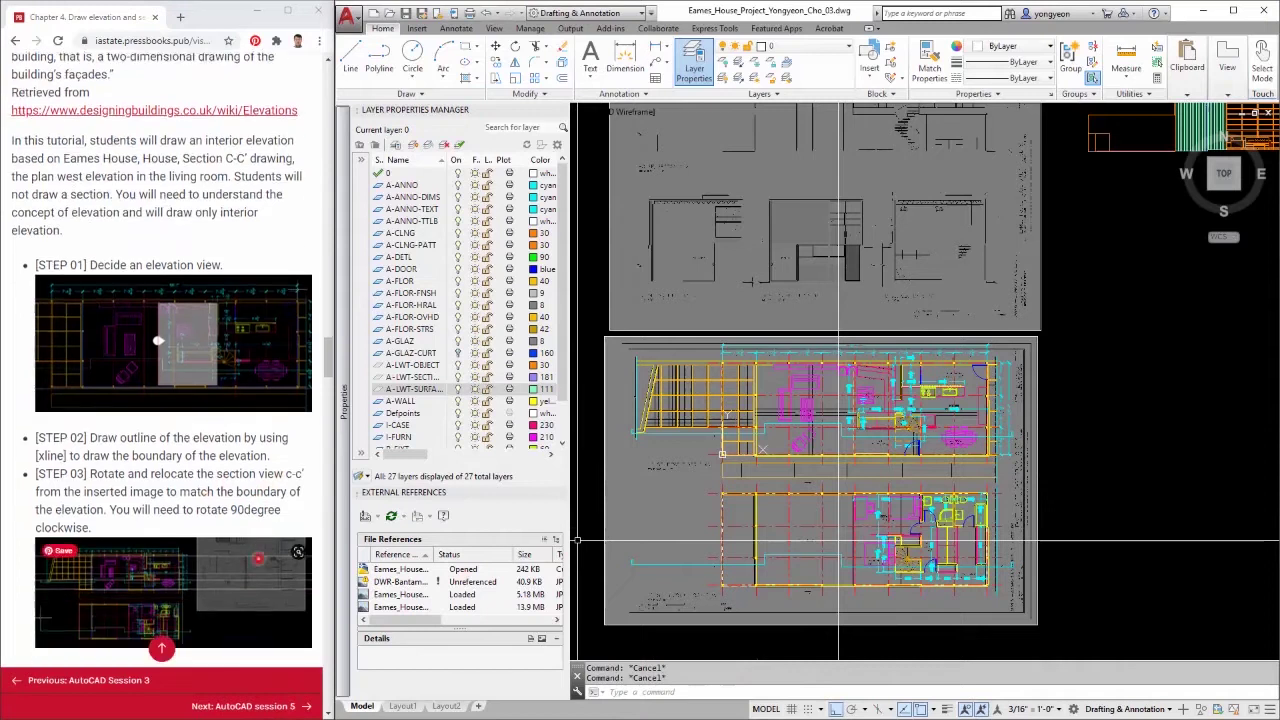
scroll(258, 558, down, 4)
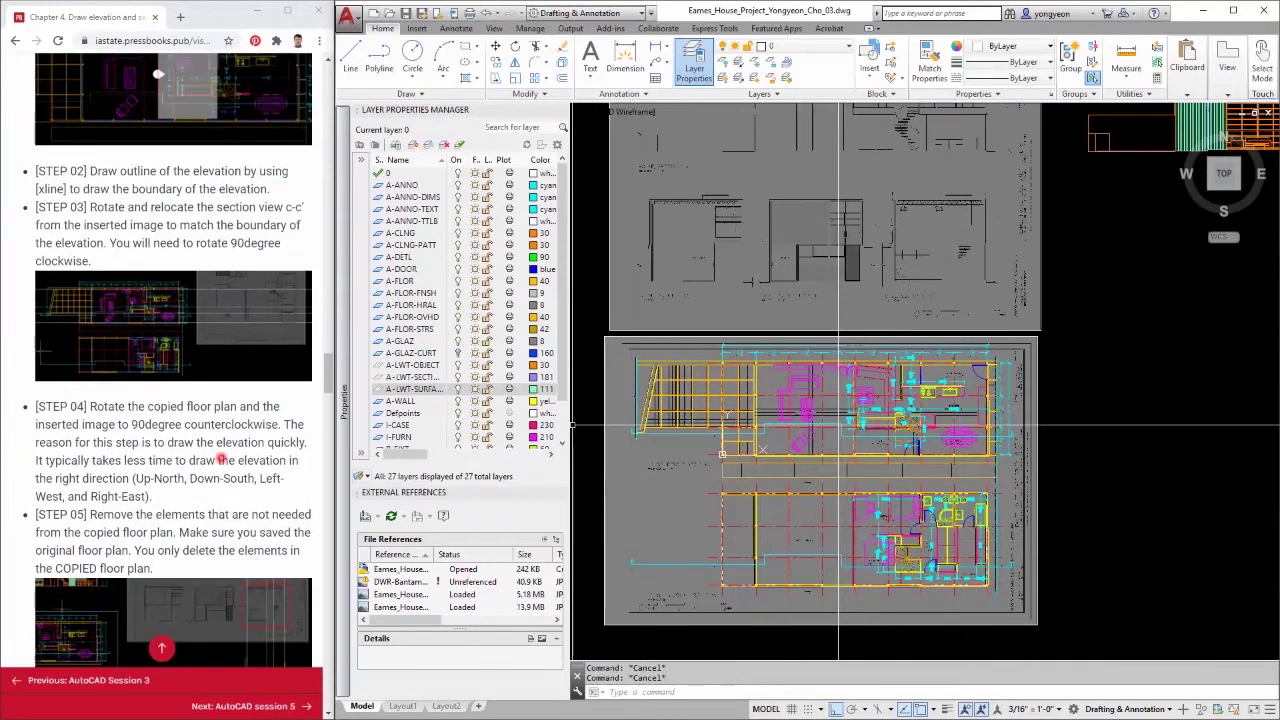
scroll(221, 459, down, 1)
scroll(220, 456, down, 1)
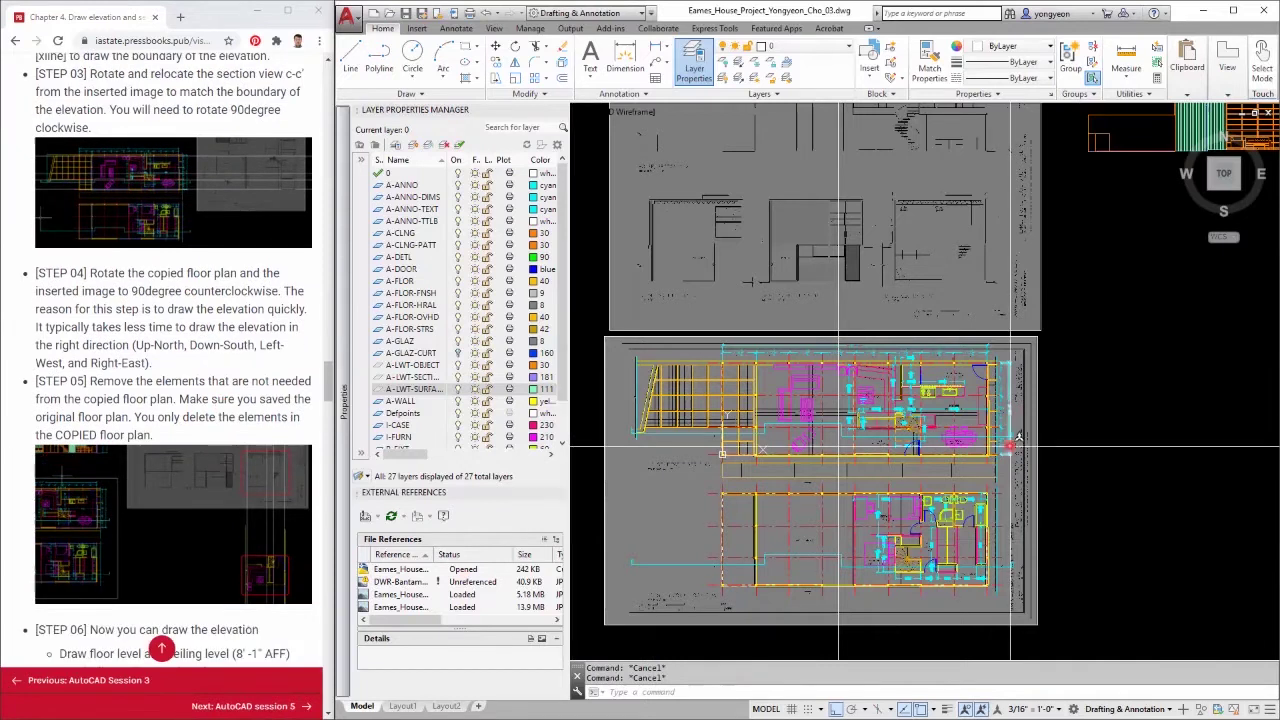
click(585, 344)
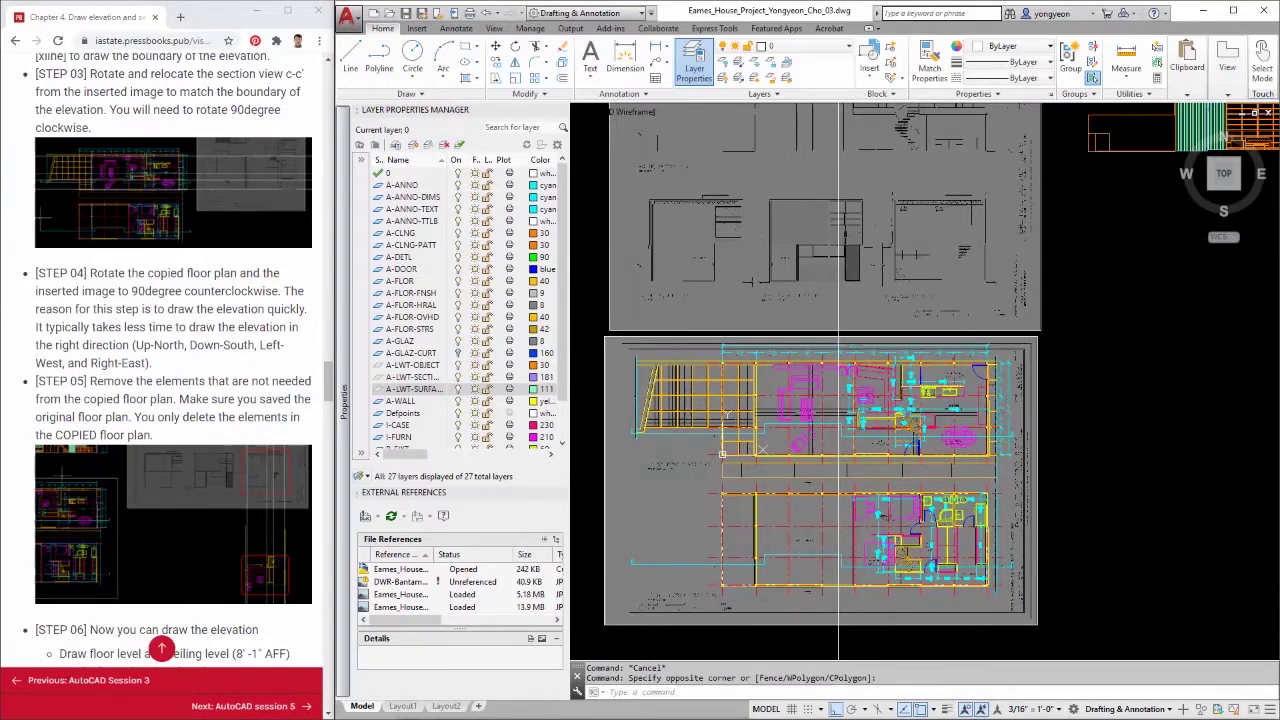
click(594, 320)
click(1048, 637)
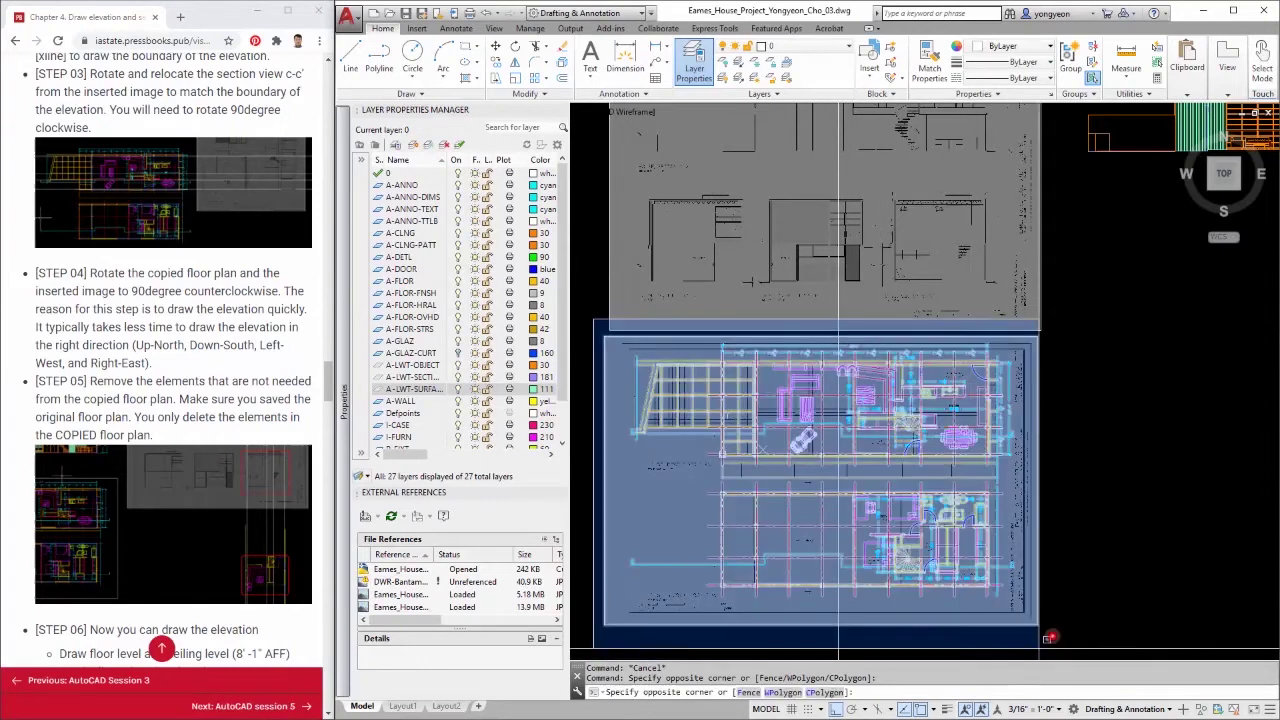
click(1114, 477)
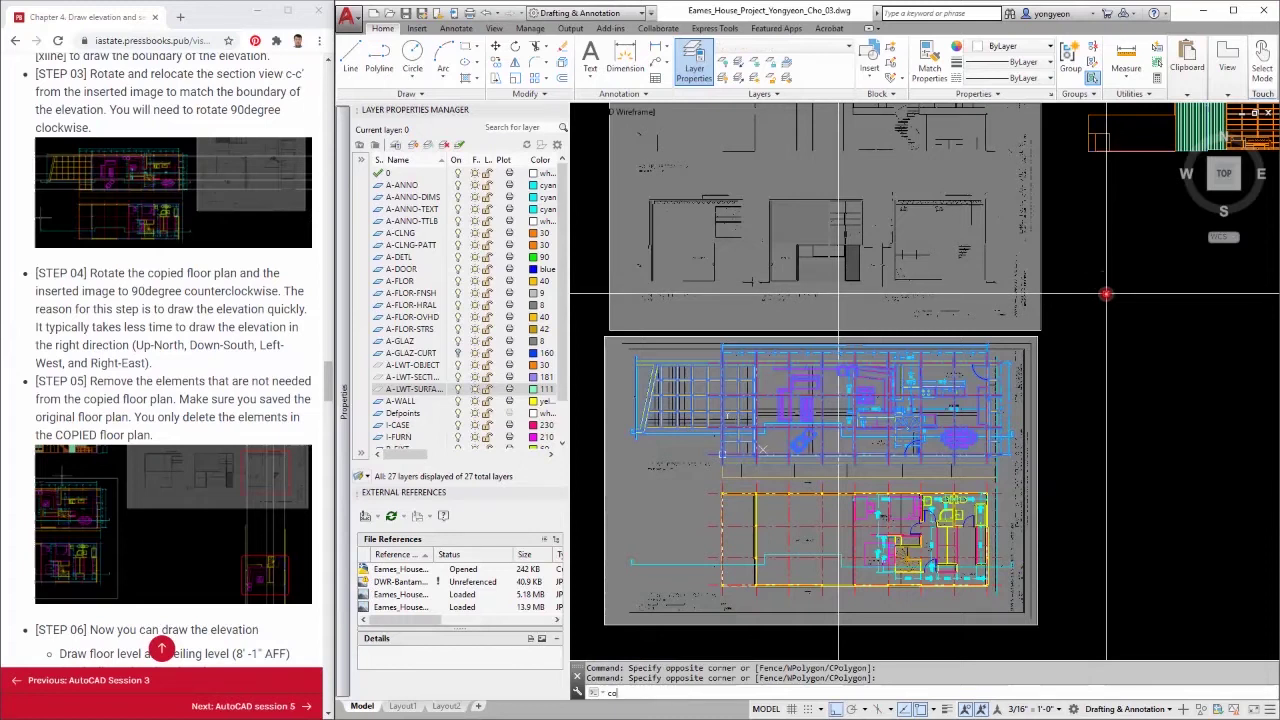
key(Return)
click(932, 424)
middle_drag(1132, 521, 904, 524)
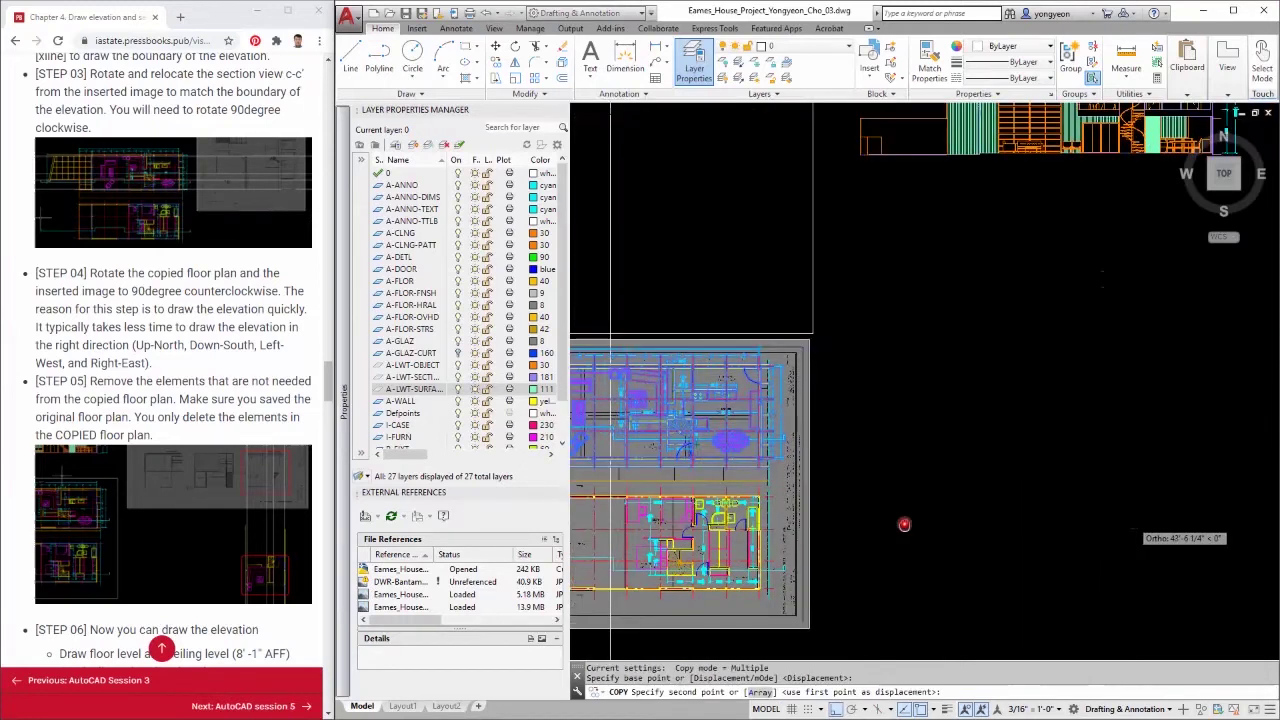
key(F8)
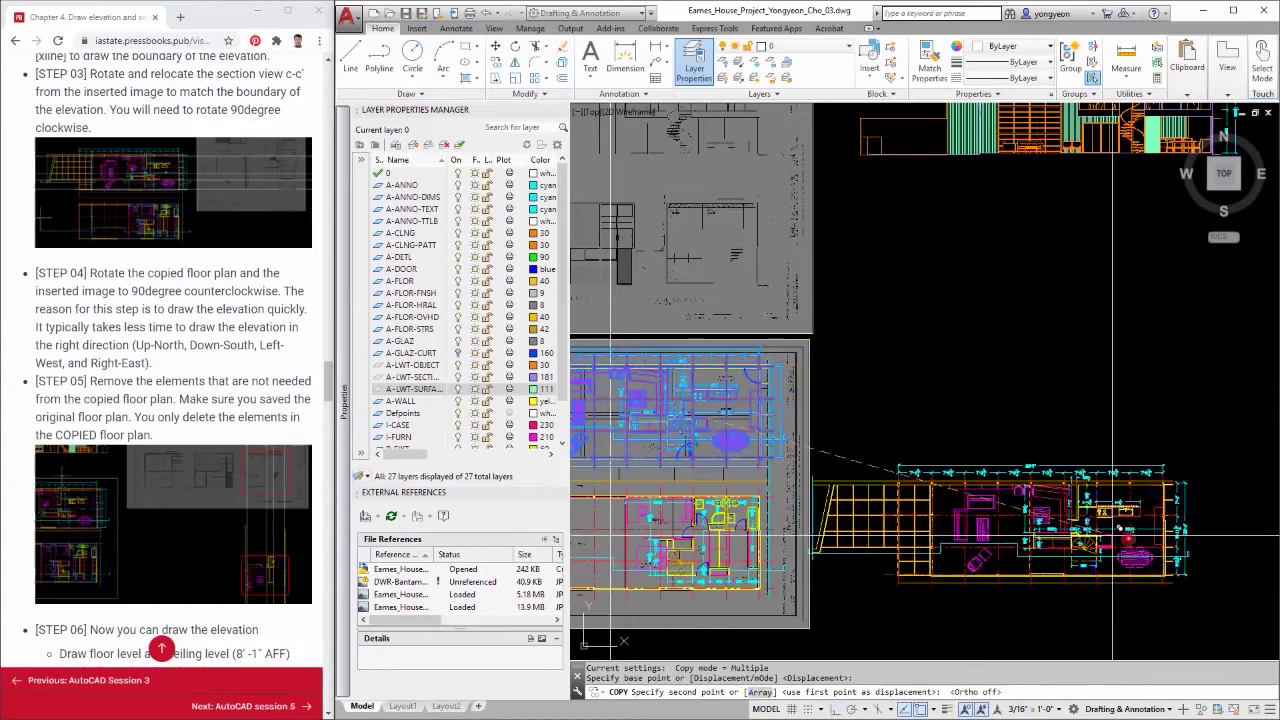
click(1170, 540)
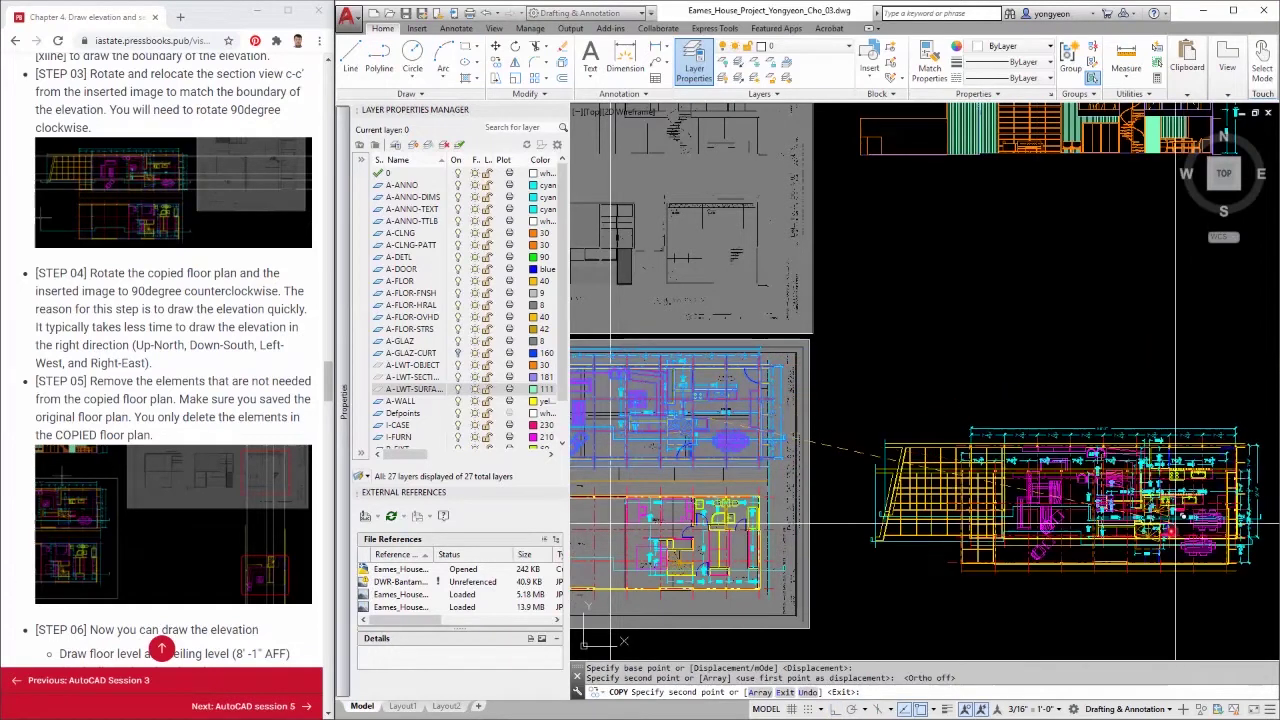
middle_drag(1175, 523, 1143, 531)
key(Escape)
key(Escape)
Copy the reference image containing House, Section C-C' to the empty area east of the copied floor plan
click(832, 292)
click(767, 267)
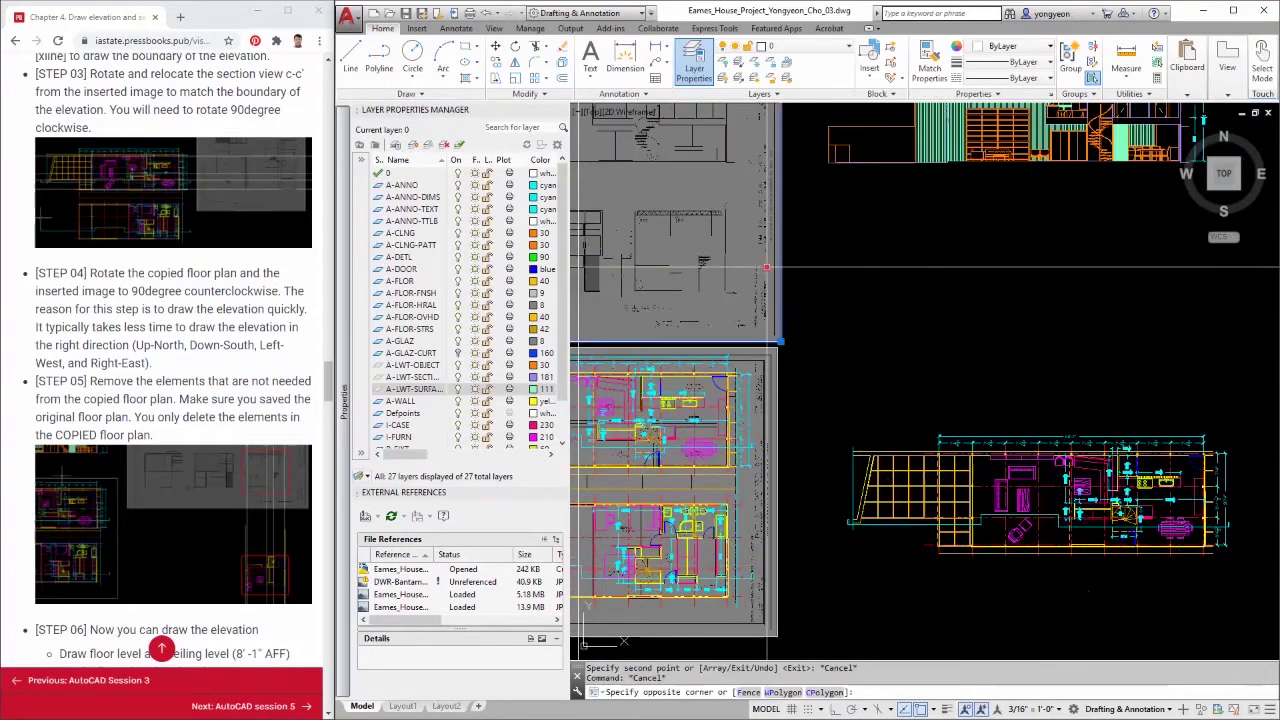
click(766, 268)
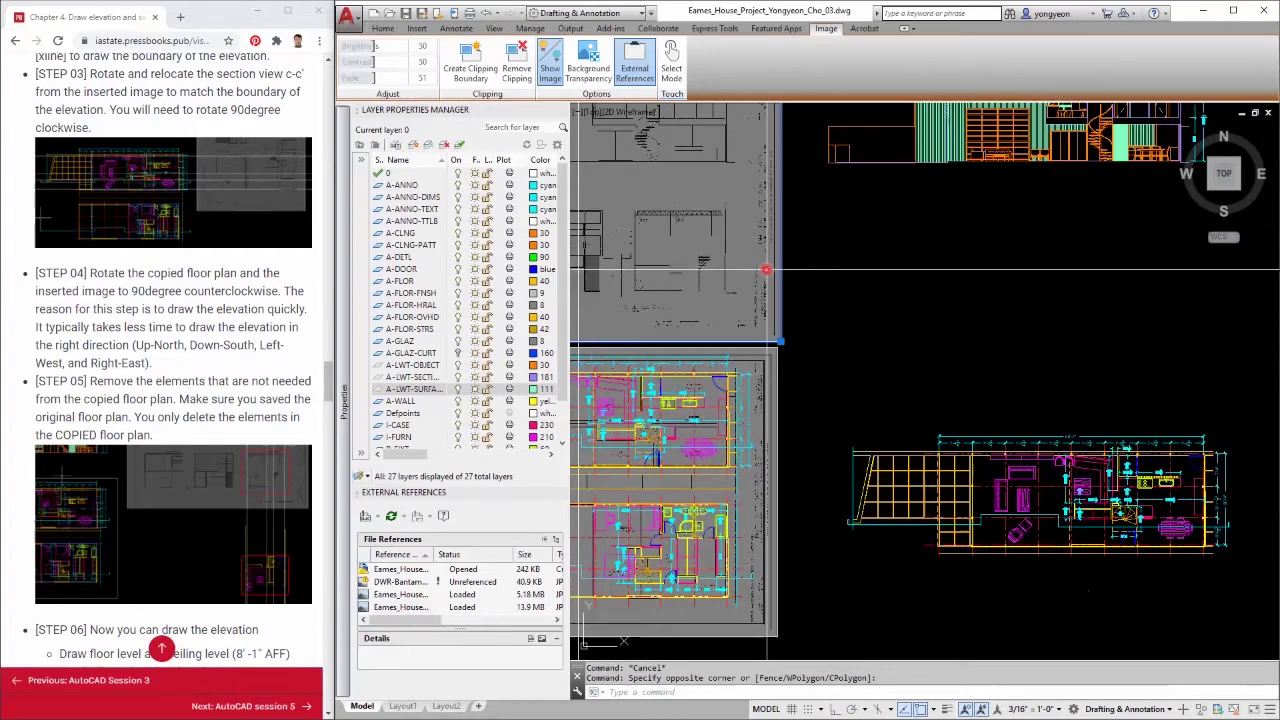
key(Return)
click(806, 261)
scroll(1127, 348, down, 6)
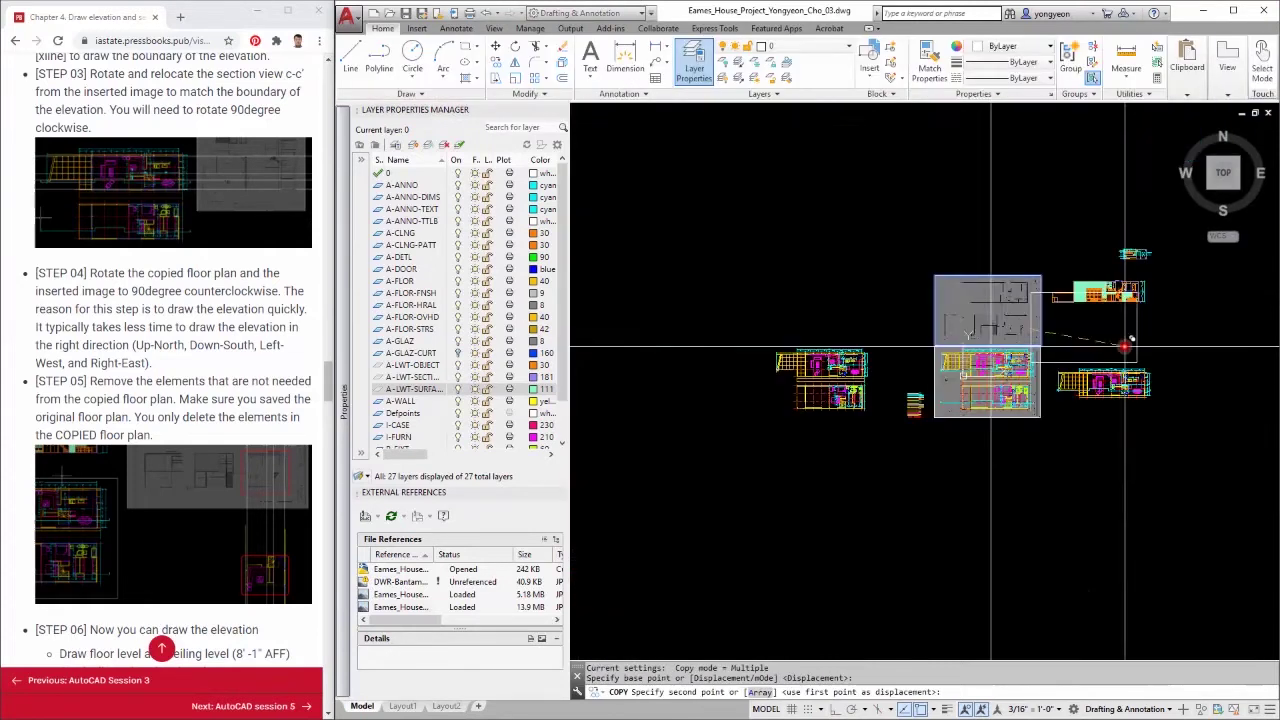
scroll(1146, 372, up, 2)
middle_drag(1146, 372, 966, 410)
click(1161, 322)
key(Escape)
key(Escape)
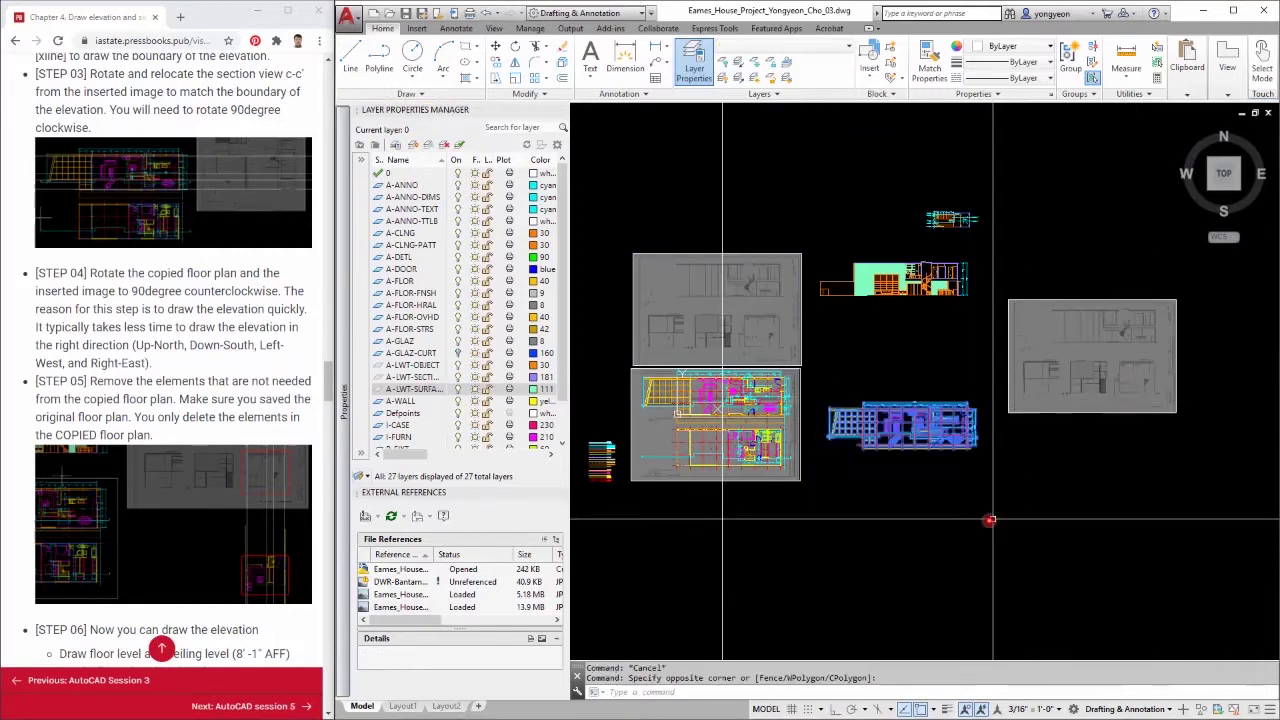
Copy the vertical construction line from the original first-floor plan to the matching position on the copied plan
scroll(950, 480, up, 3)
scroll(918, 501, down, 2)
middle_drag(918, 501, 1117, 527)
click(901, 602)
click(761, 605)
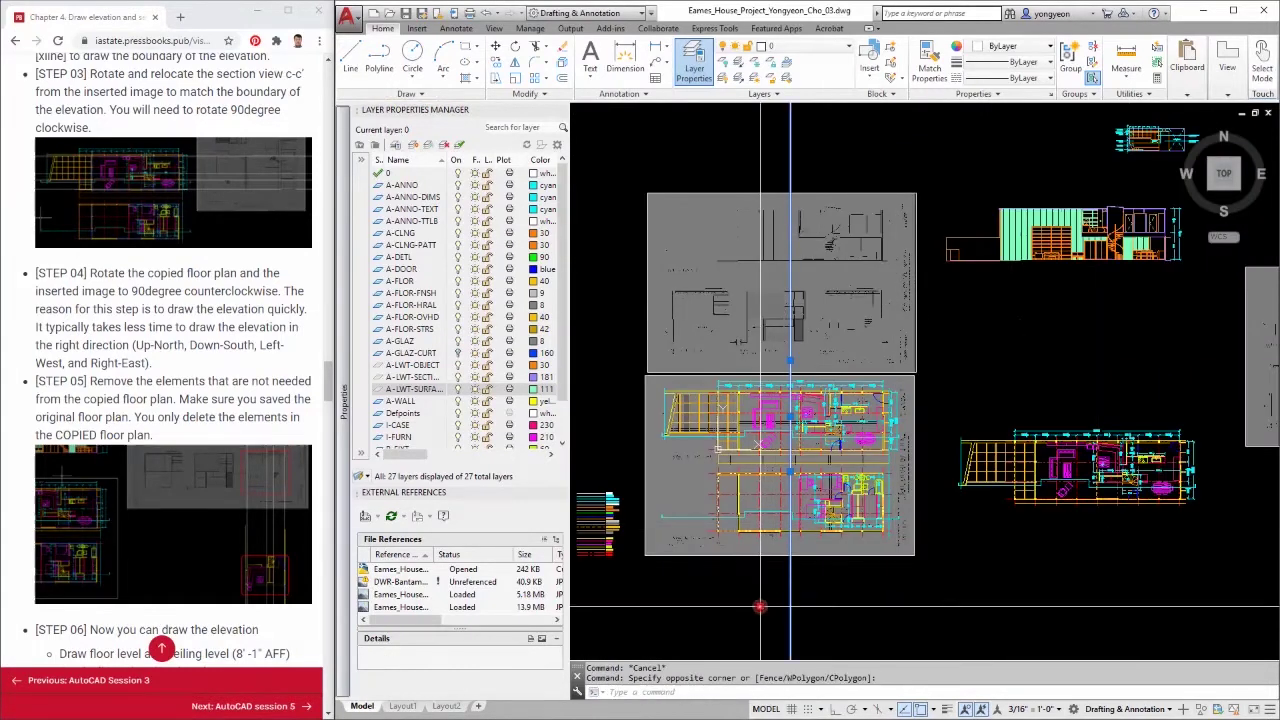
text(co)
key(Return)
scroll(726, 448, up, 4)
click(692, 462)
scroll(692, 462, down, 4)
scroll(1036, 539, up, 4)
click(822, 431)
key(Escape)
key(Escape)
Rotate the copied floor plan together with its construction line 90 degrees counterclockwise, with ortho on
scroll(1215, 532, down, 2)
middle_drag(1215, 532, 811, 606)
click(920, 569)
click(840, 575)
scroll(989, 551, down, 8)
scroll(811, 605, up, 10)
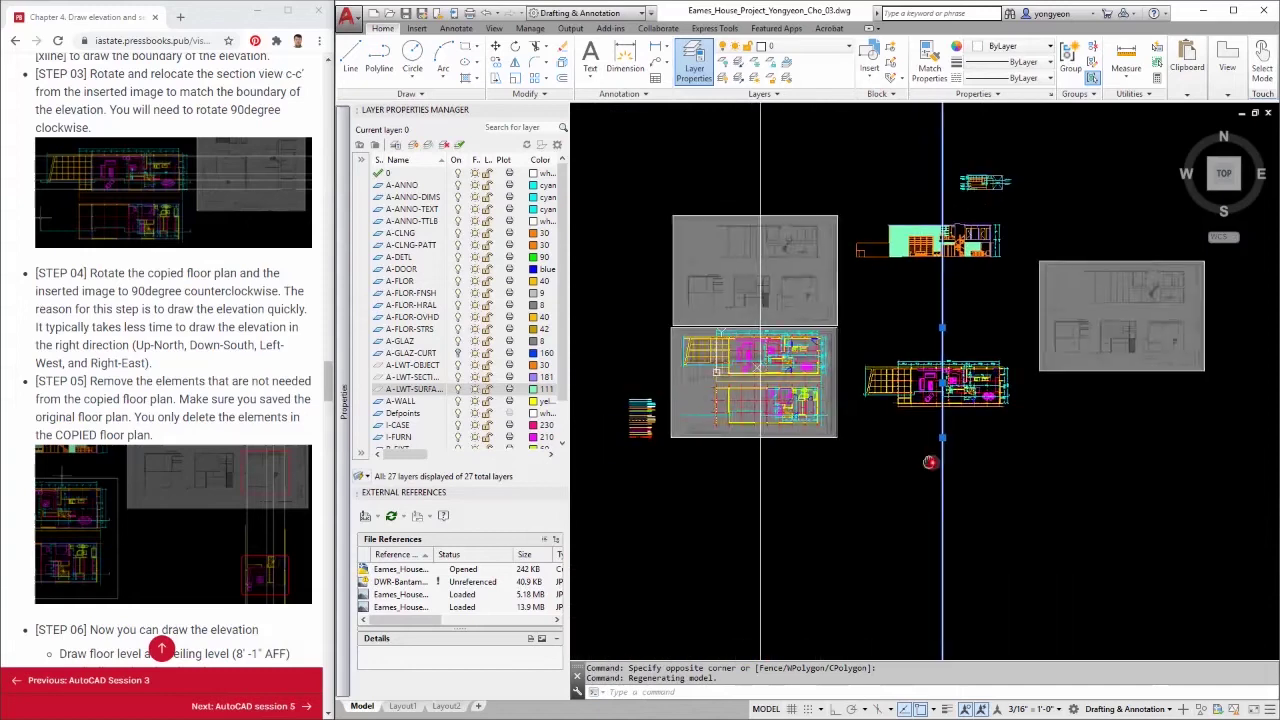
scroll(915, 543, down, 3)
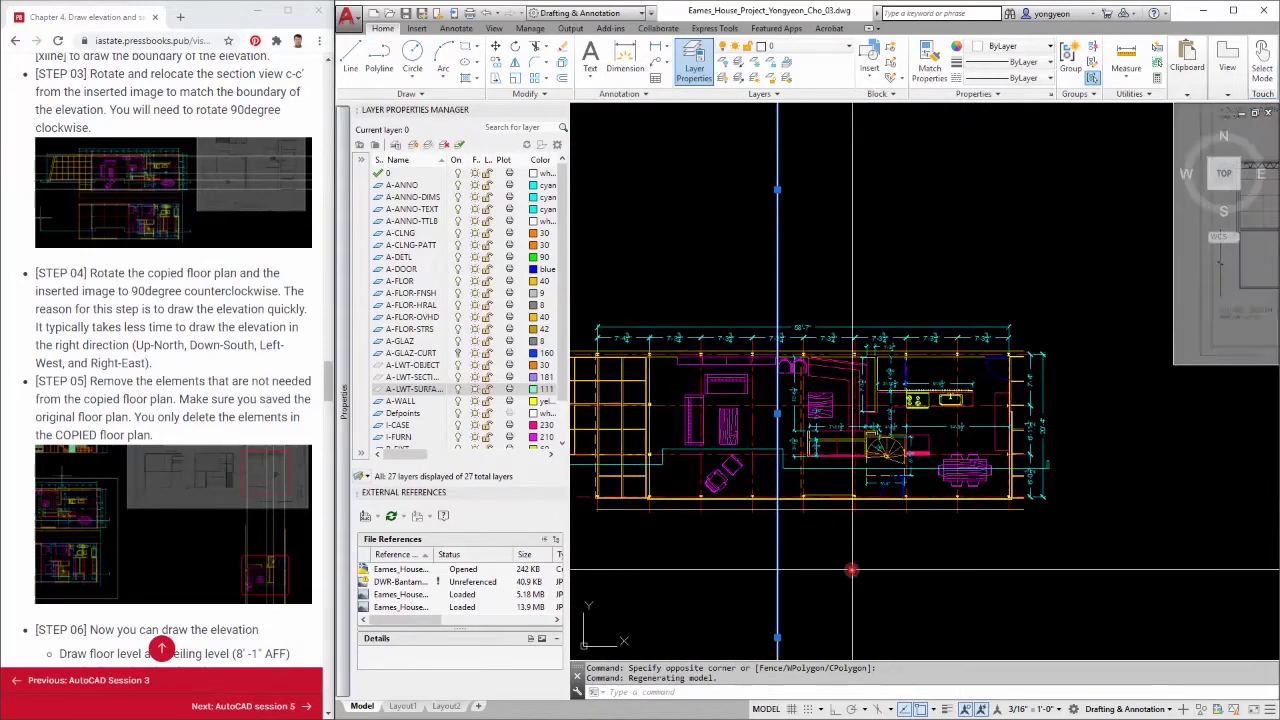
click(1025, 565)
click(612, 398)
text(ro)
key(Return)
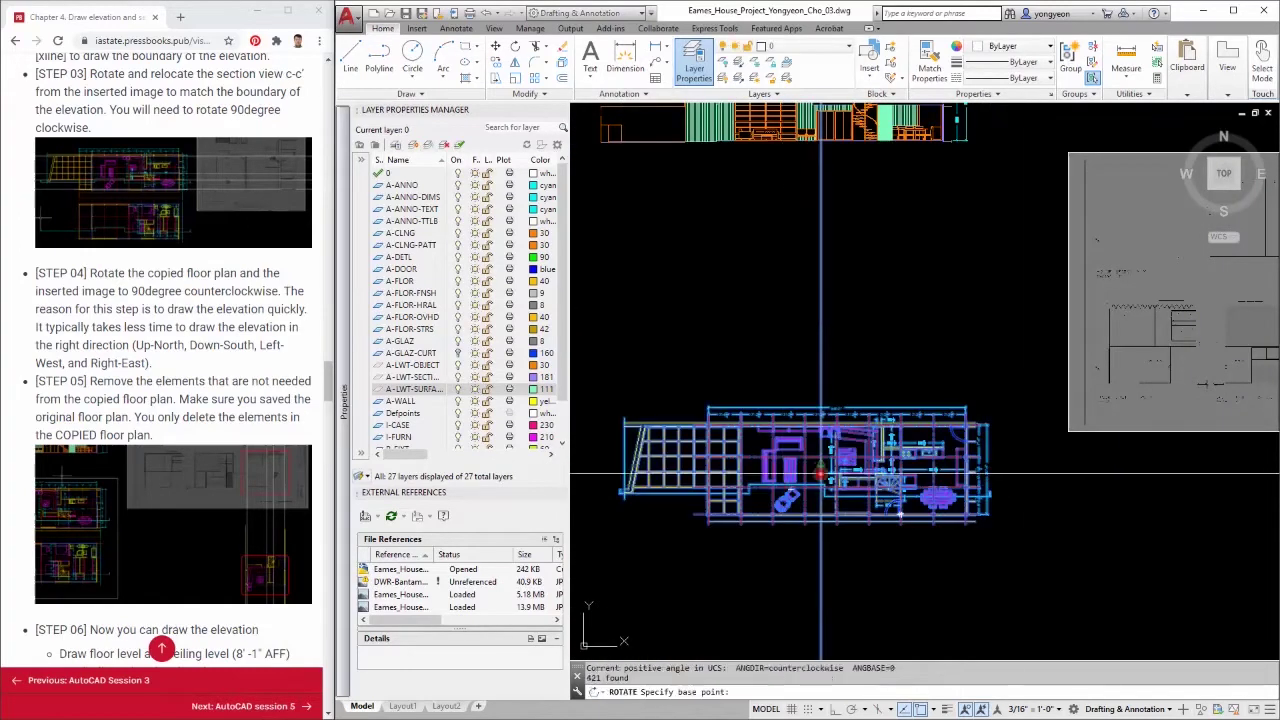
click(820, 462)
key(F8)
click(805, 251)
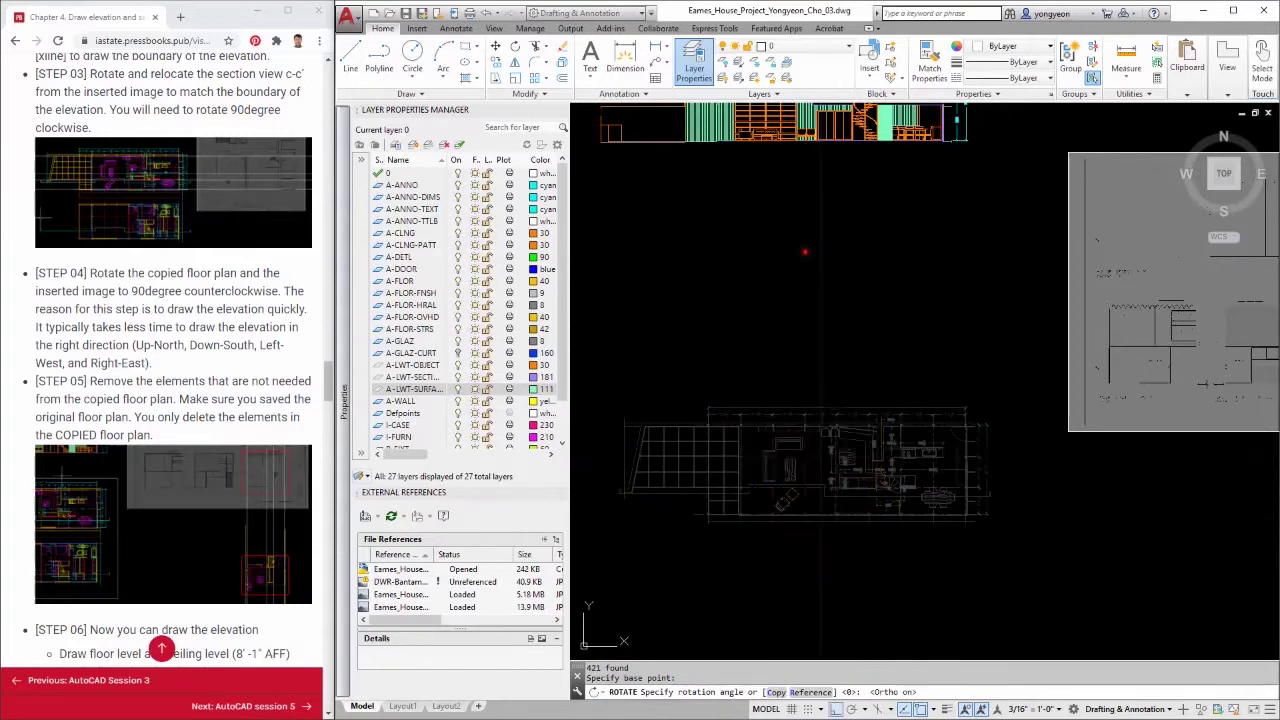
Finish placing the rotated floor plan copy and trim its linework below the horizontal construction line
middle_drag(805, 251, 787, 279)
key(Escape)
key(Escape)
click(1068, 474)
click(985, 479)
mouse_move(913, 538)
middle_down()
mouse_move(941, 541)
mouse_move(874, 514)
middle_up()
text(tr)
key(Return)
click(940, 492)
key(Return)
click(866, 568)
click(870, 566)
click(962, 632)
click(703, 431)
key(Escape)
key(Escape)
Delete the remaining parts of the rotated plan copy that lie below the horizontal construction line
click(935, 646)
click(737, 423)
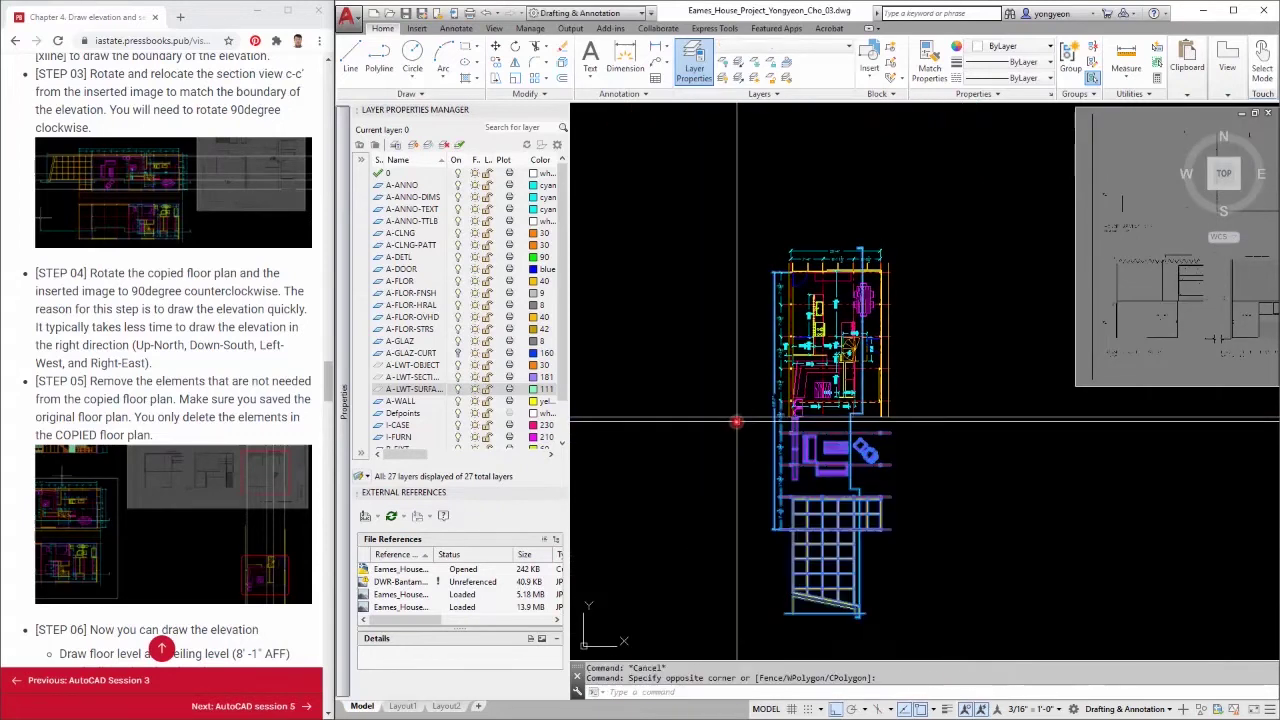
key(Delete)
Copy the horizontal construction line straight up to the other limit of the area needed for the elevation
middle_drag(983, 456, 966, 543)
click(966, 543)
click(924, 420)
key(Return)
click(974, 560)
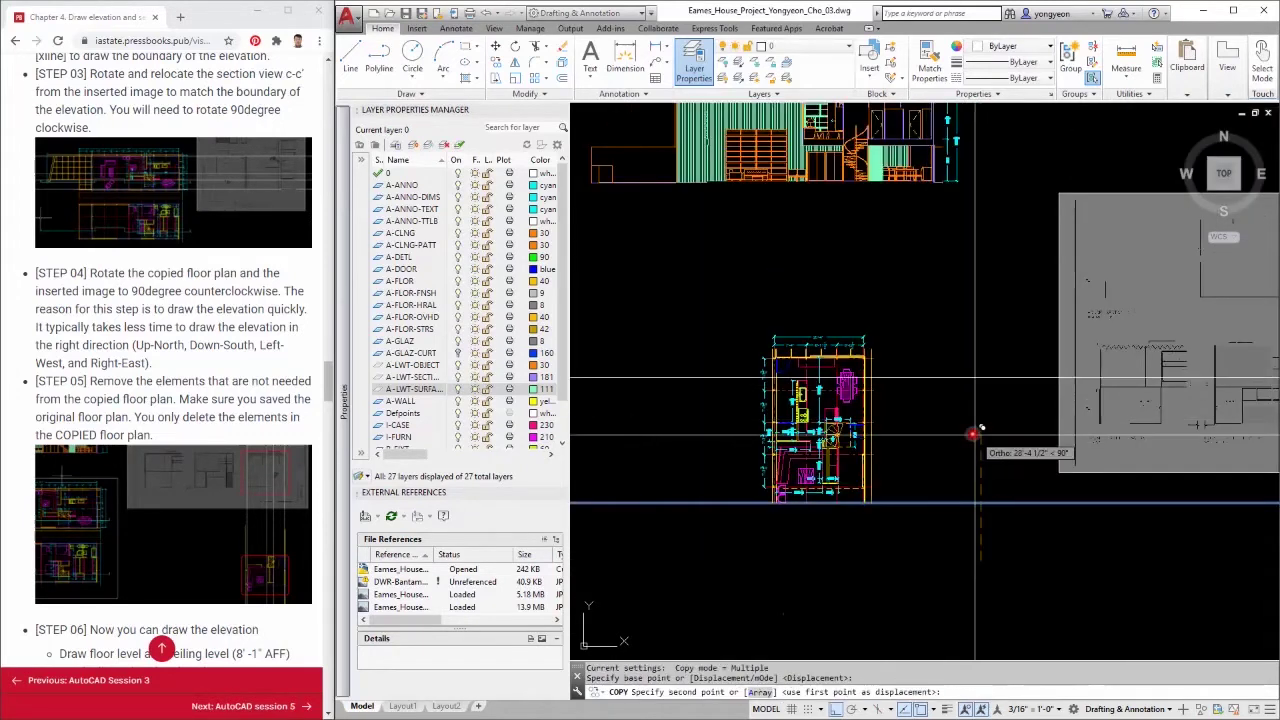
click(968, 471)
key(Escape)
key(Escape)
Trim the copied plan's linework above the upper horizontal construction line
text(tr)
key(Return)
click(950, 455)
click(909, 379)
key(Return)
click(911, 381)
click(682, 293)
key(Escape)
Delete the leftover plan elements above the upper construction line, keeping only the strip between the two lines
click(922, 409)
click(680, 284)
key(Delete)
scroll(804, 438, up, 6)
key(Escape)
key(Escape)
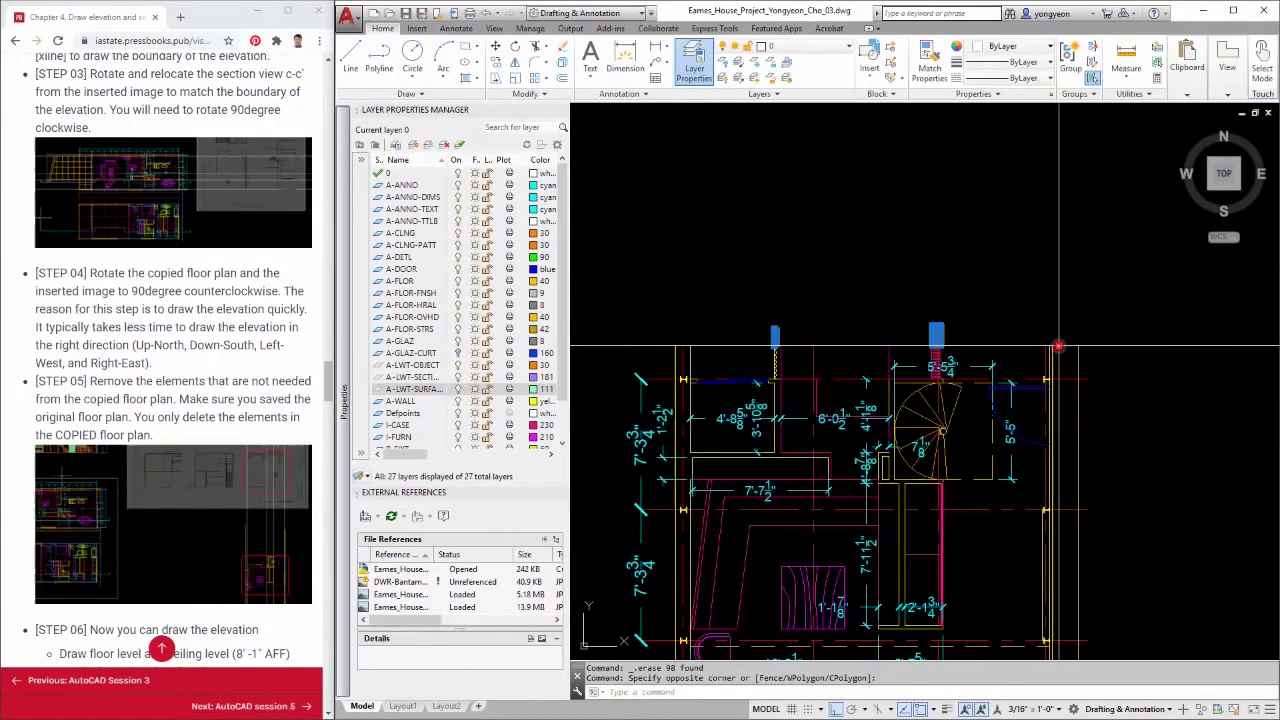
Move the reference image so House, Section C-C' sits over the trimmed plan, and send it behind the linework
scroll(1089, 455, down, 5)
click(1037, 423)
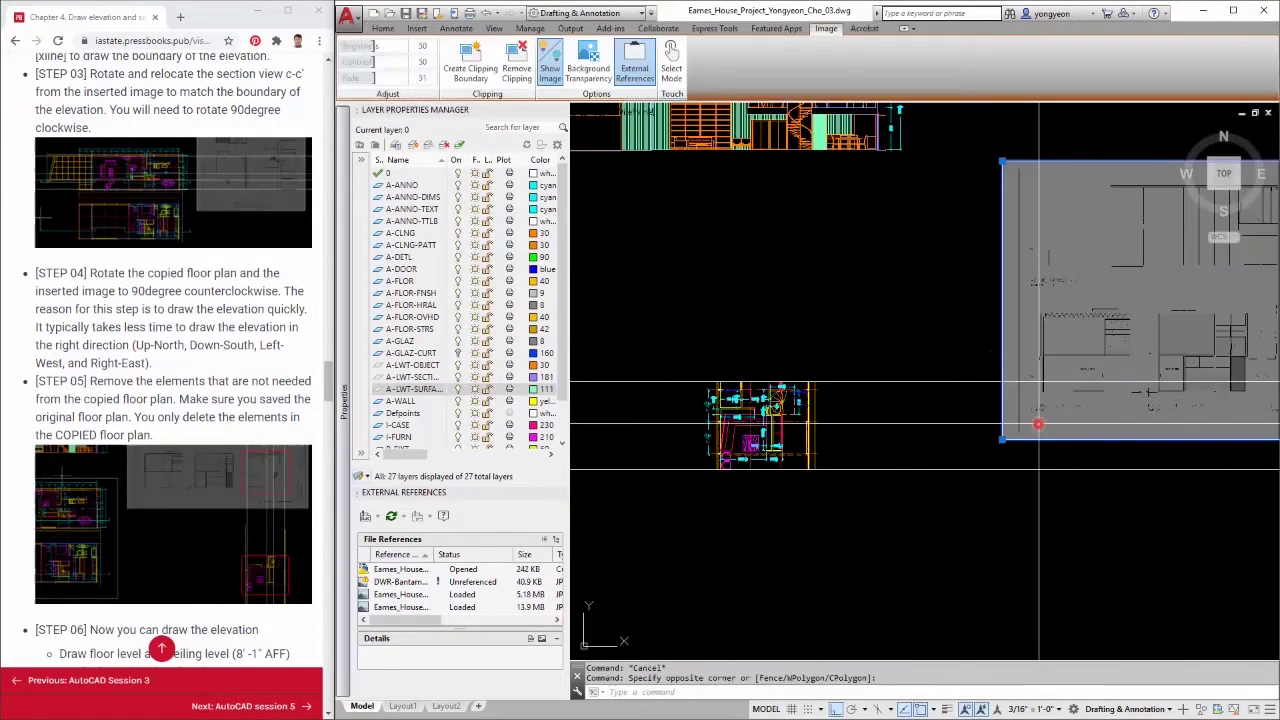
text(m)
key(Return)
scroll(1170, 491, up, 6)
click(1170, 491)
scroll(1170, 488, down, 6)
scroll(1063, 522, up, 5)
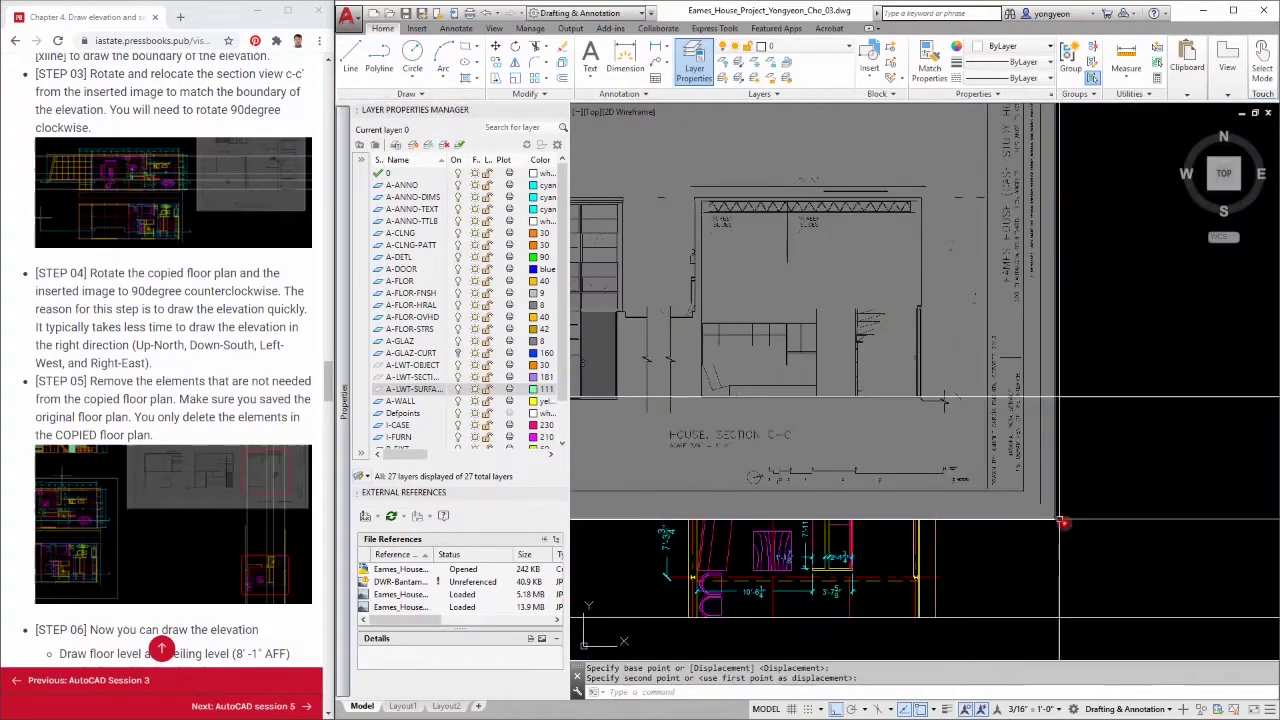
click(1062, 522)
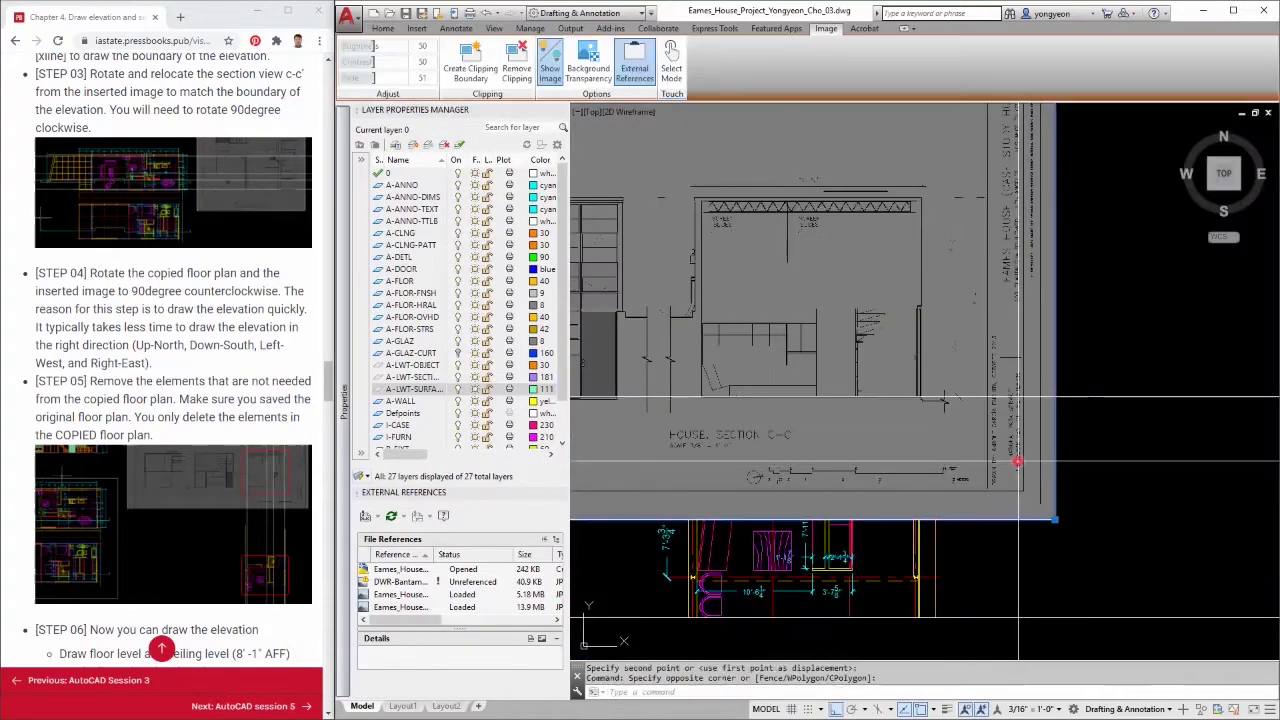
middle_drag(1000, 565, 1020, 563)
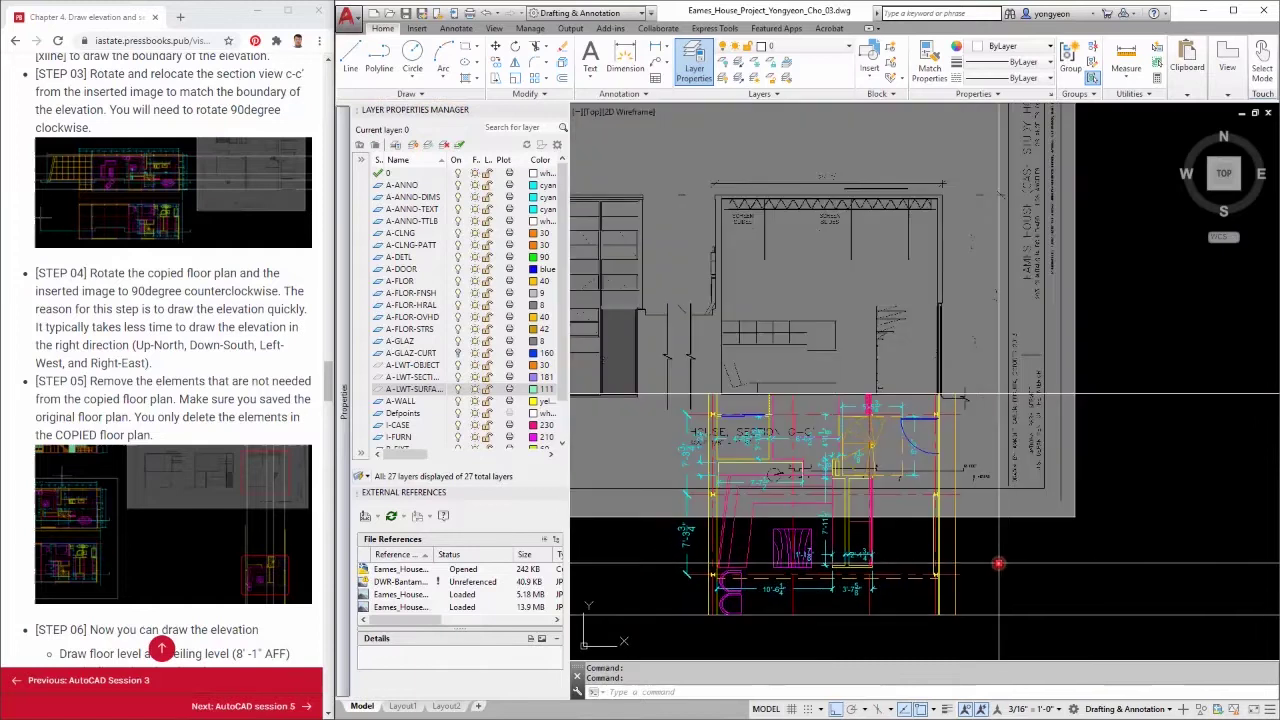
Try to shift the reference image to align the Section C-C' wall with the matching wall of the copied plan
click(997, 563)
click(986, 480)
text(m)
key(Return)
scroll(718, 402, up, 6)
click(725, 372)
click(669, 368)
scroll(772, 366, down, 5)
Move the reference image so the left wall of Section C-C' lines up with the copied plan's left wall, picking the base point with object snap off
click(1036, 480)
click(1002, 458)
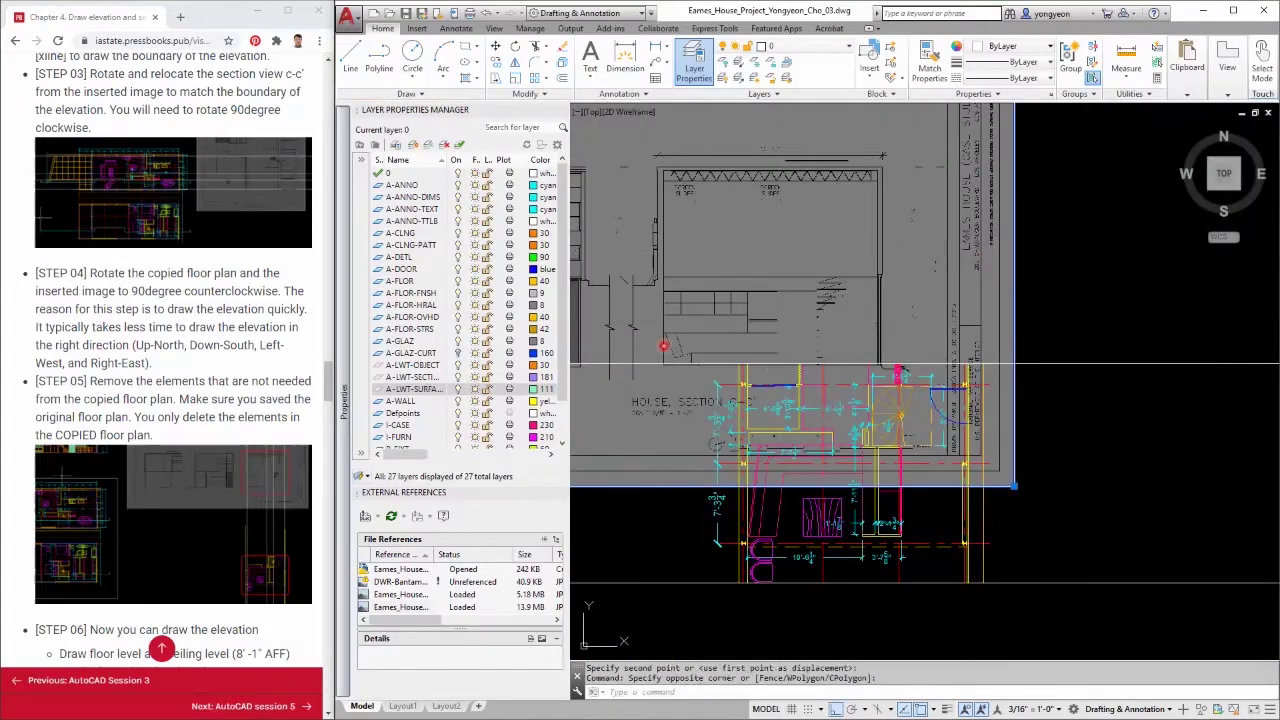
text(m)
key(Return)
scroll(672, 366, up, 5)
scroll(679, 370, up, 5)
key(F3)
click(679, 366)
scroll(707, 363, down, 5)
scroll(969, 380, up, 4)
key(F3)
click(967, 378)
scroll(967, 378, down, 6)
scroll(1052, 434, up, 3)
scroll(1052, 434, down, 3)
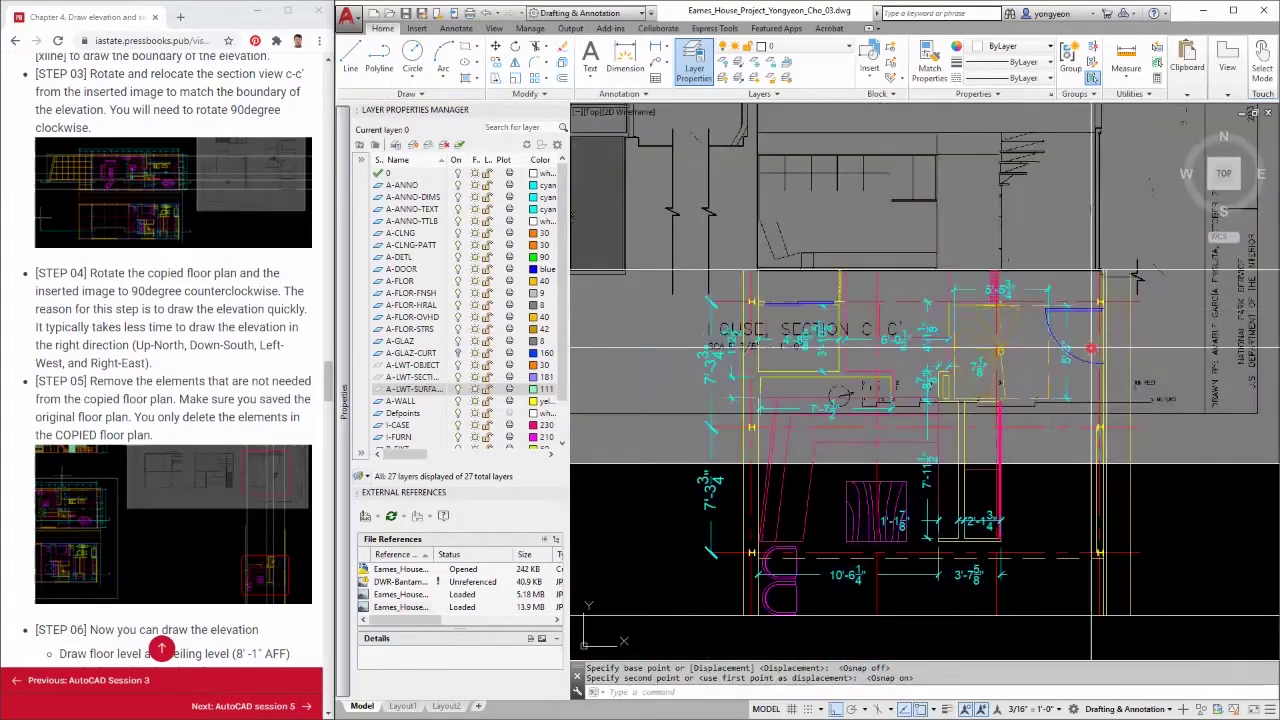
Move the reference image straight up so the Section C-C' floor line sits clear above the trimmed plan
middle_drag(804, 285, 802, 311)
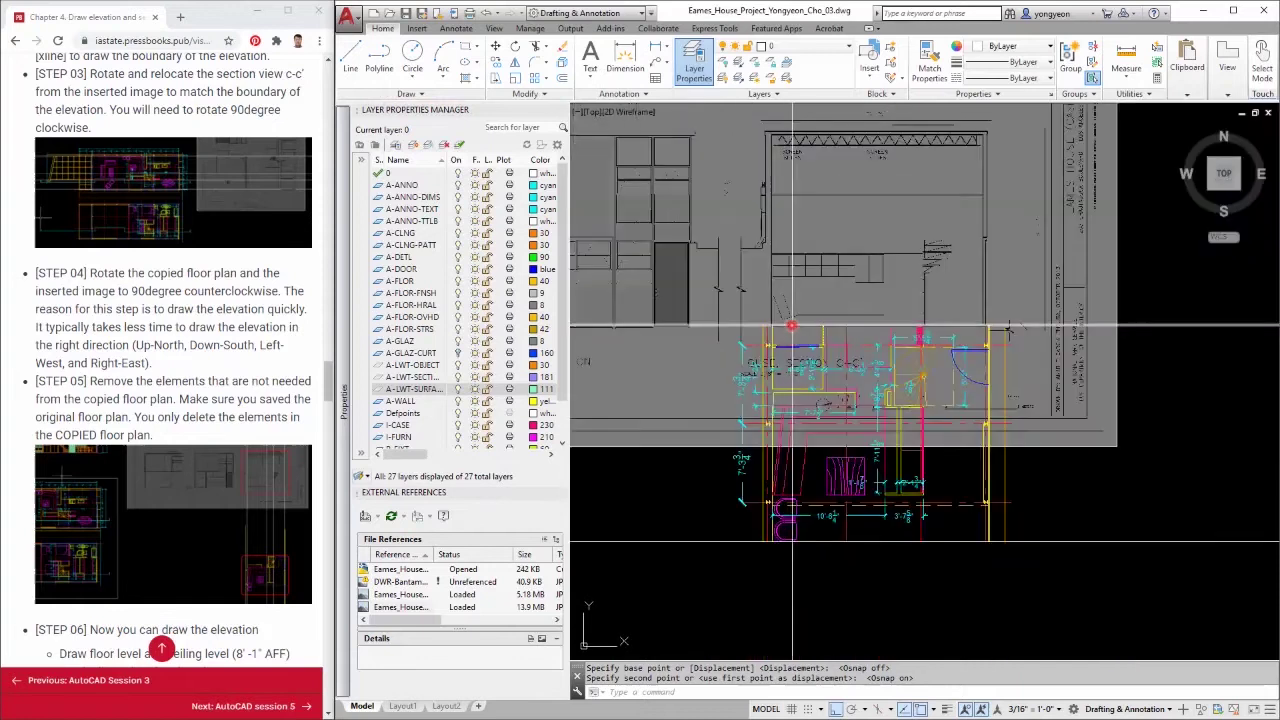
scroll(960, 370, down, 3)
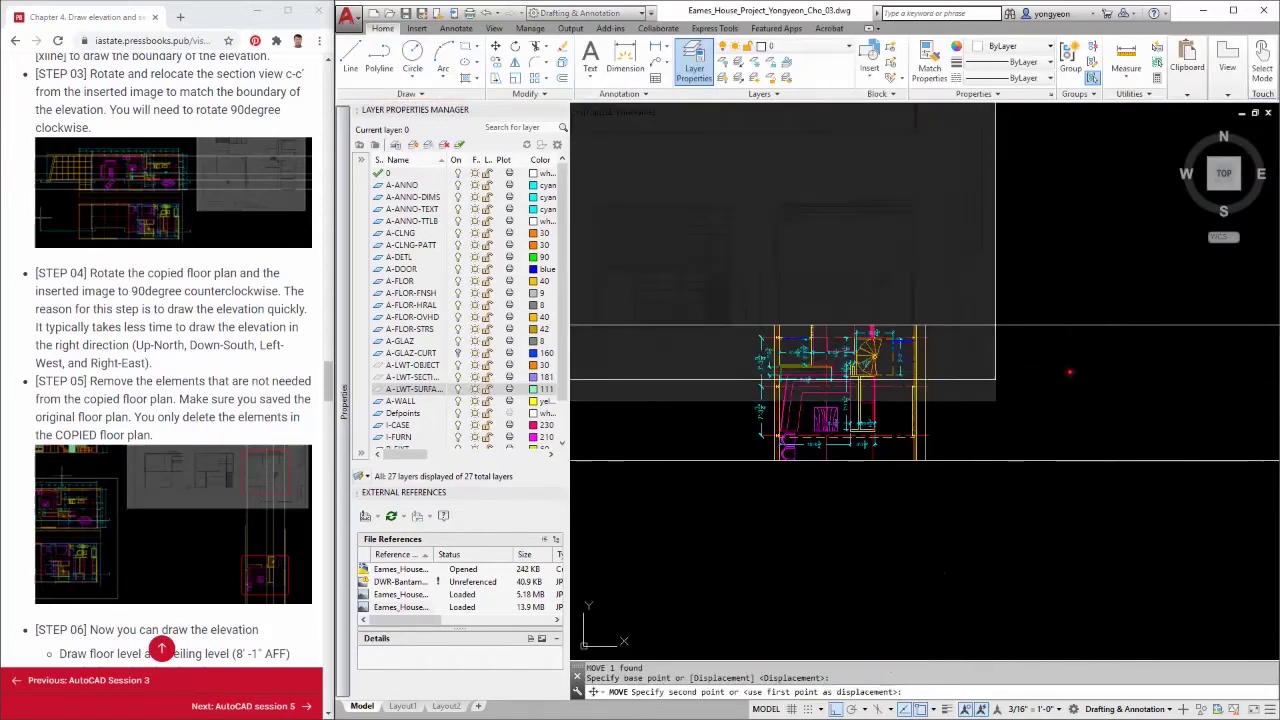
click(1071, 386)
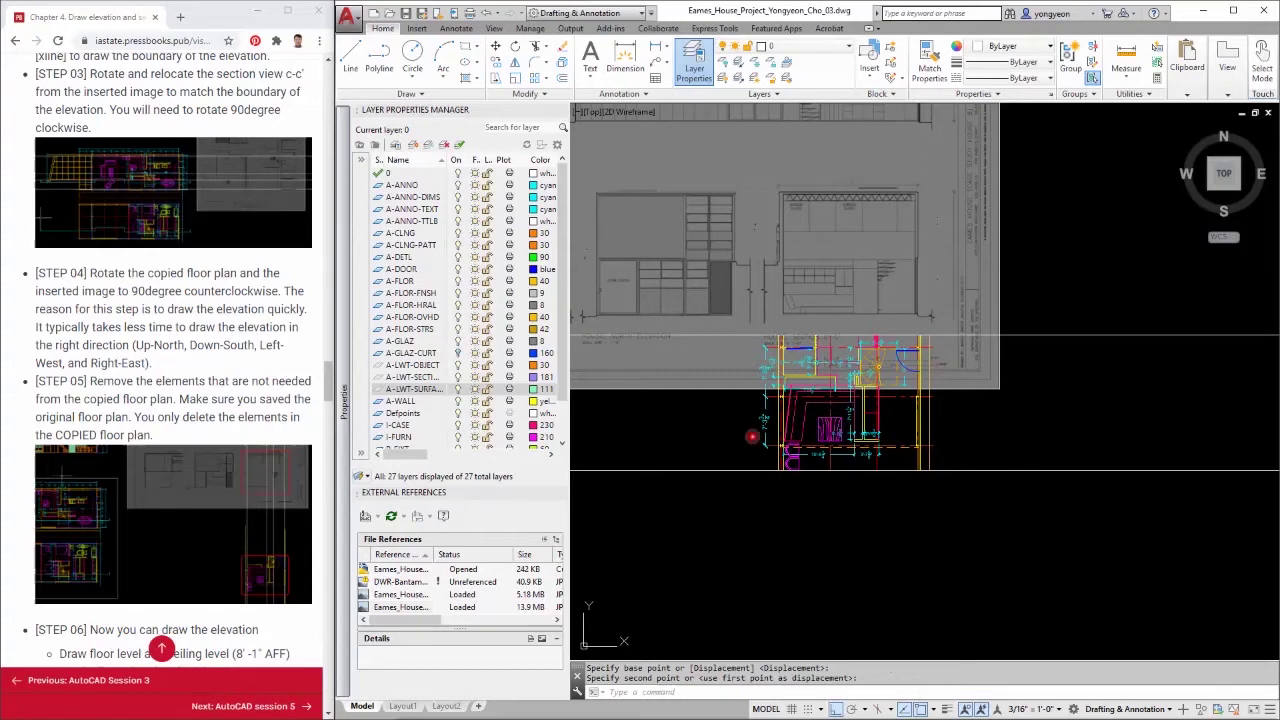
Draw a vertical construction line at the left wall and a horizontal construction line along the Section C-C' floor
scroll(763, 301, up, 5)
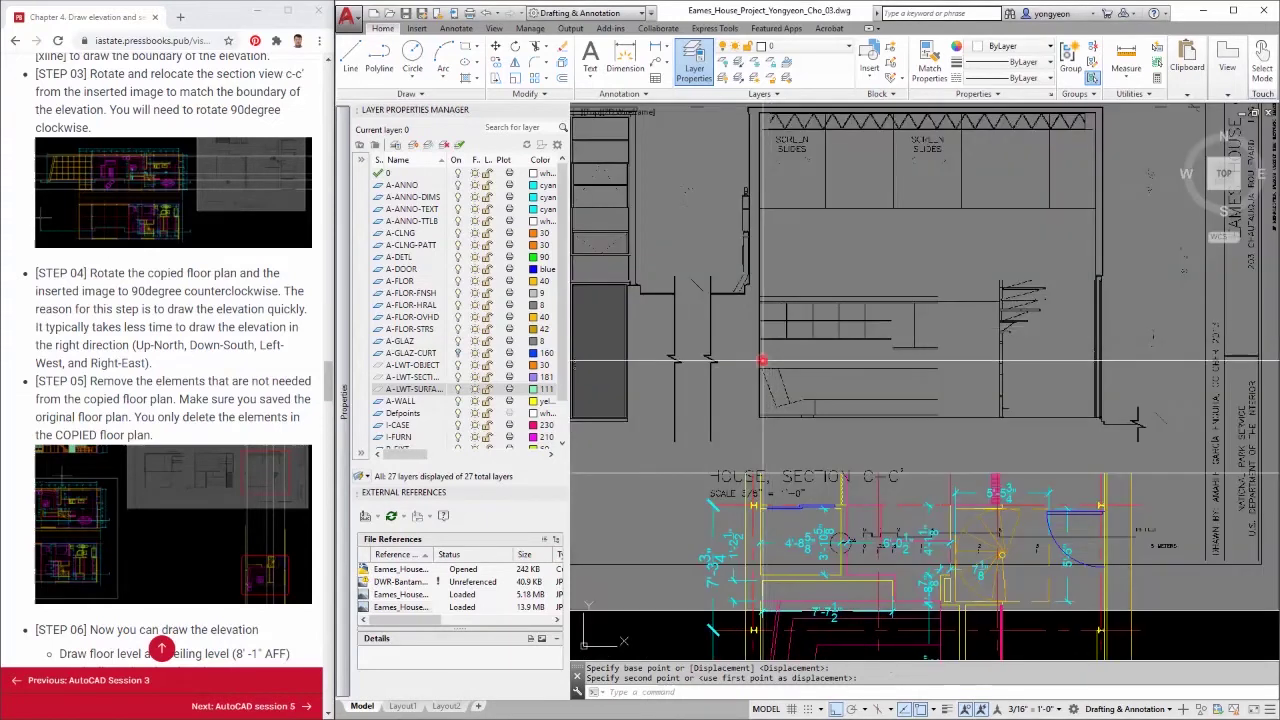
middle_drag(752, 401, 743, 384)
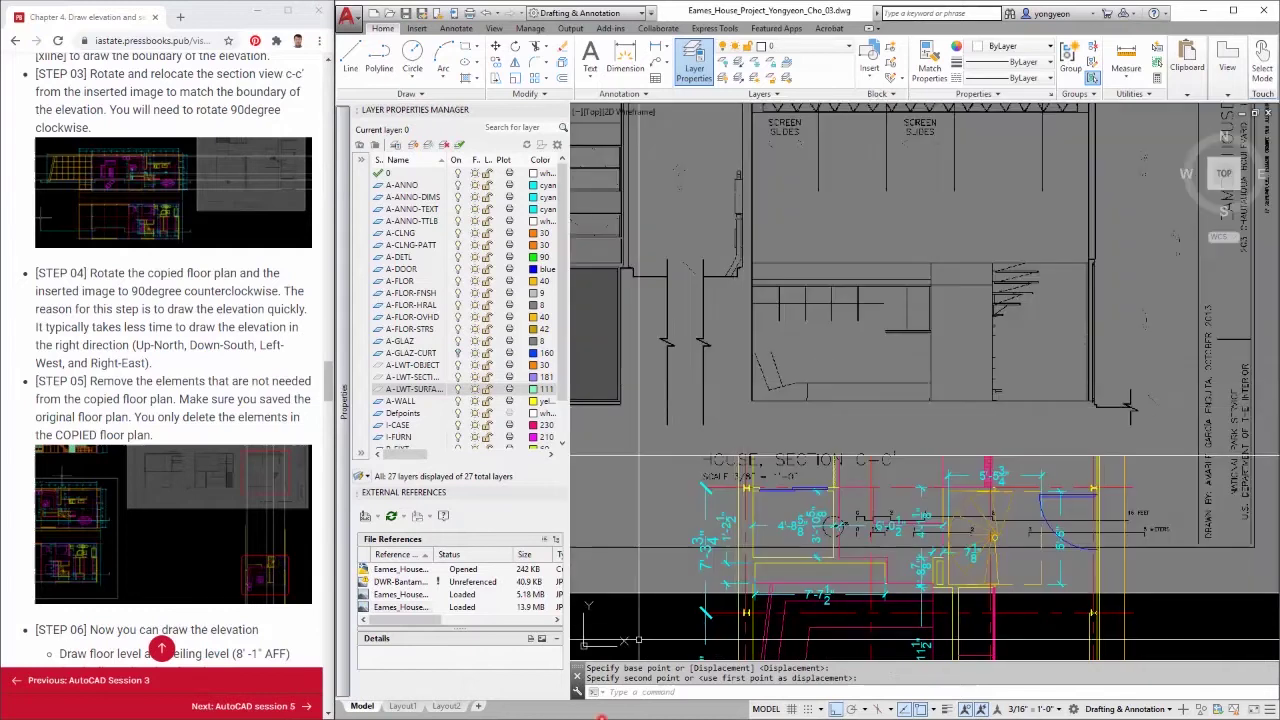
middle_drag(803, 412, 771, 417)
key(Escape)
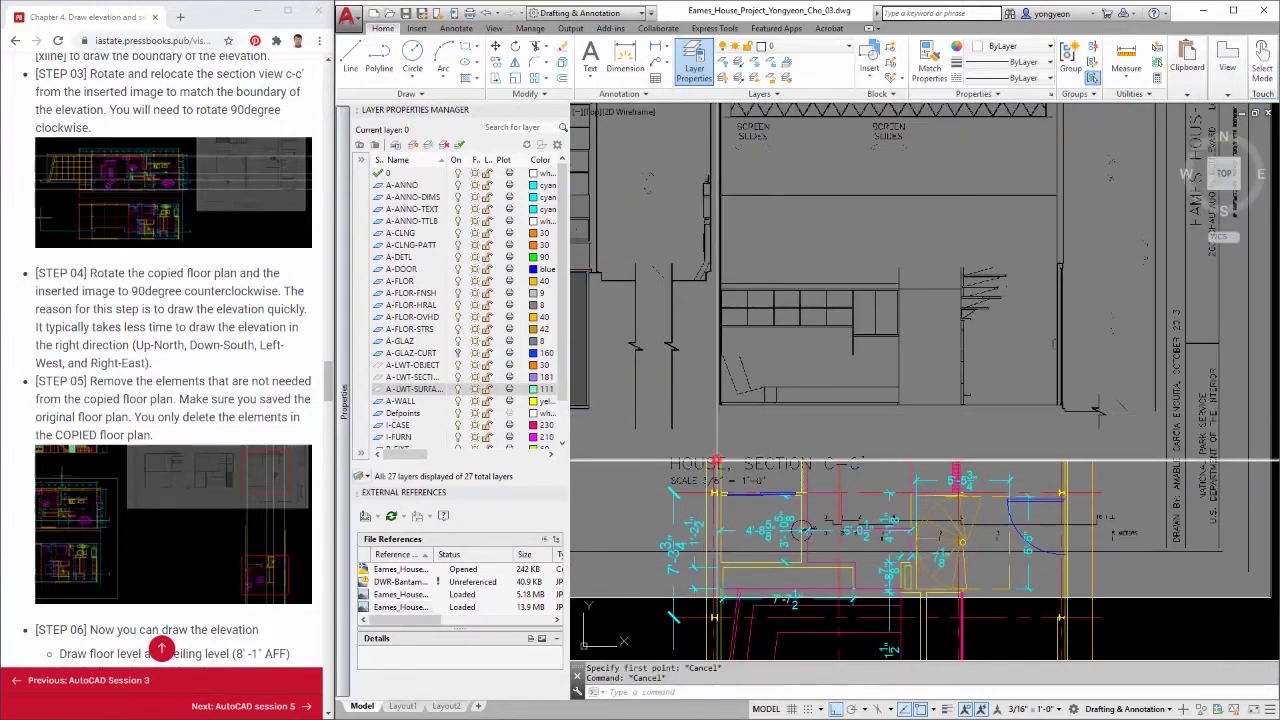
text(xl)
key(Return)
scroll(706, 490, up, 4)
scroll(706, 490, down, 3)
scroll(717, 421, up, 5)
click(717, 421)
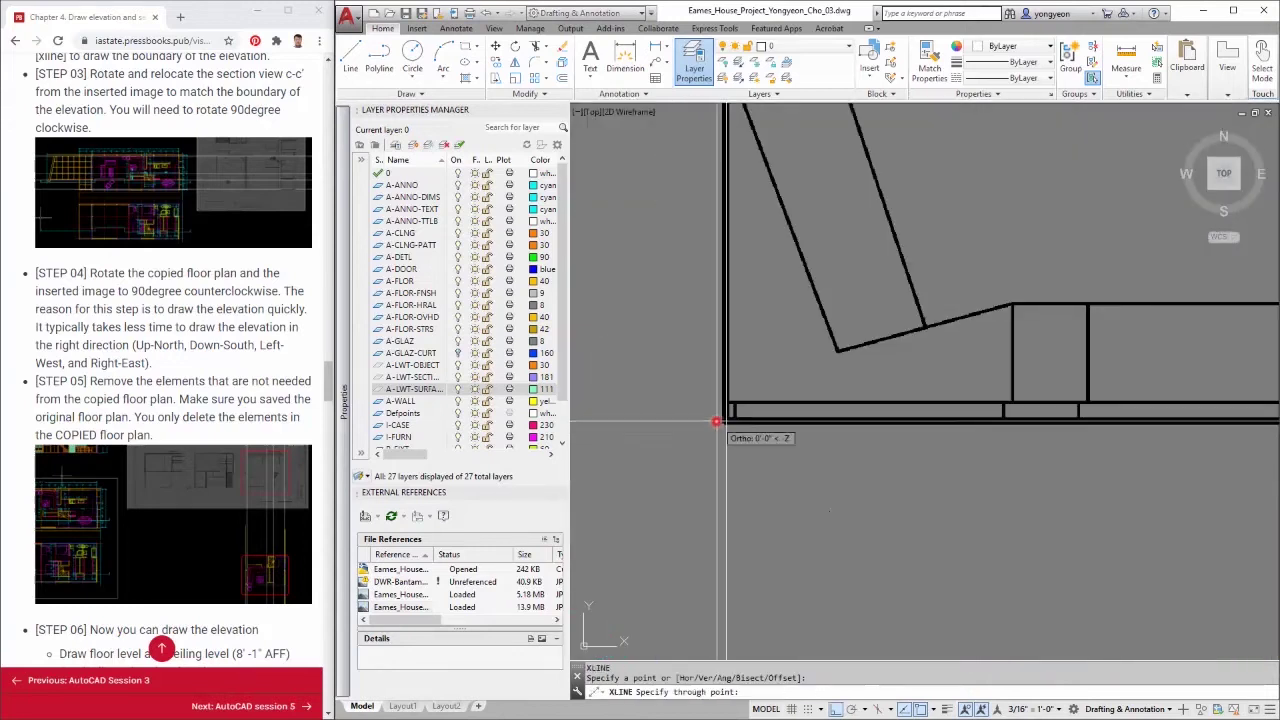
scroll(717, 421, down, 5)
click(1122, 457)
key(Return)
scroll(1108, 487, down, 3)
key(Escape)
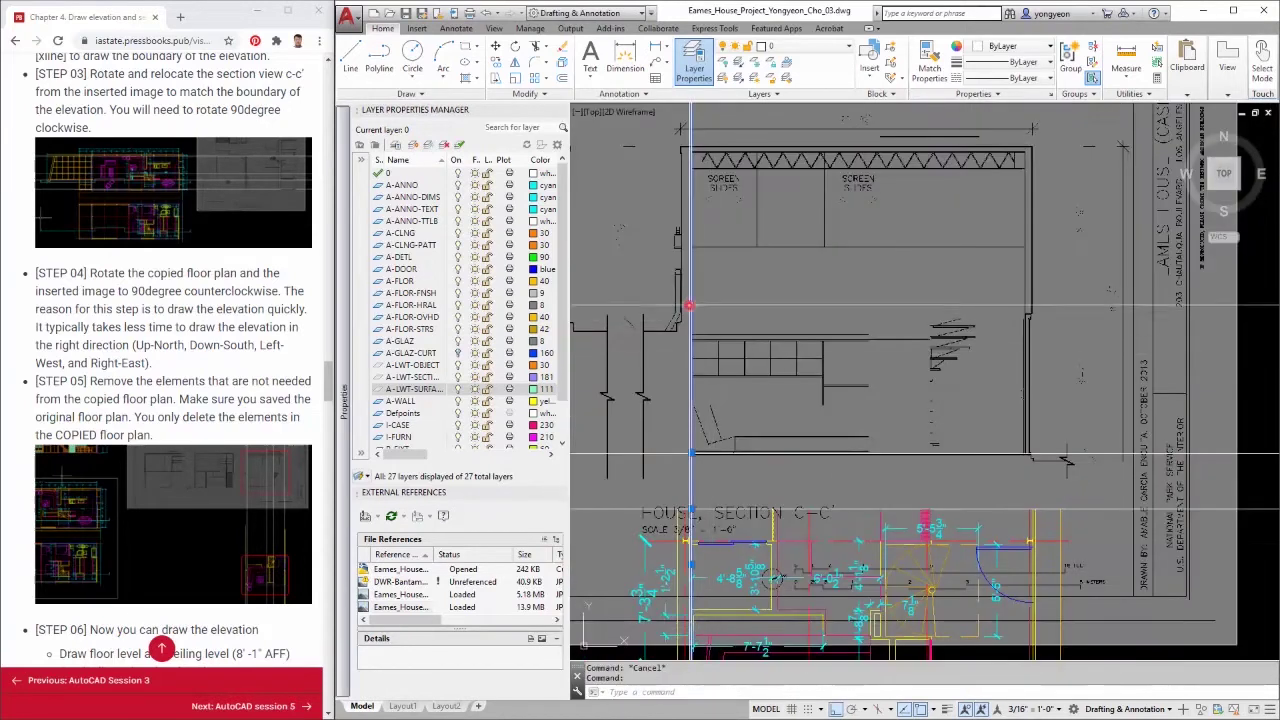
Copy the vertical construction line to the plan's casework edges, partition and right wall to project them into the elevation
text(co)
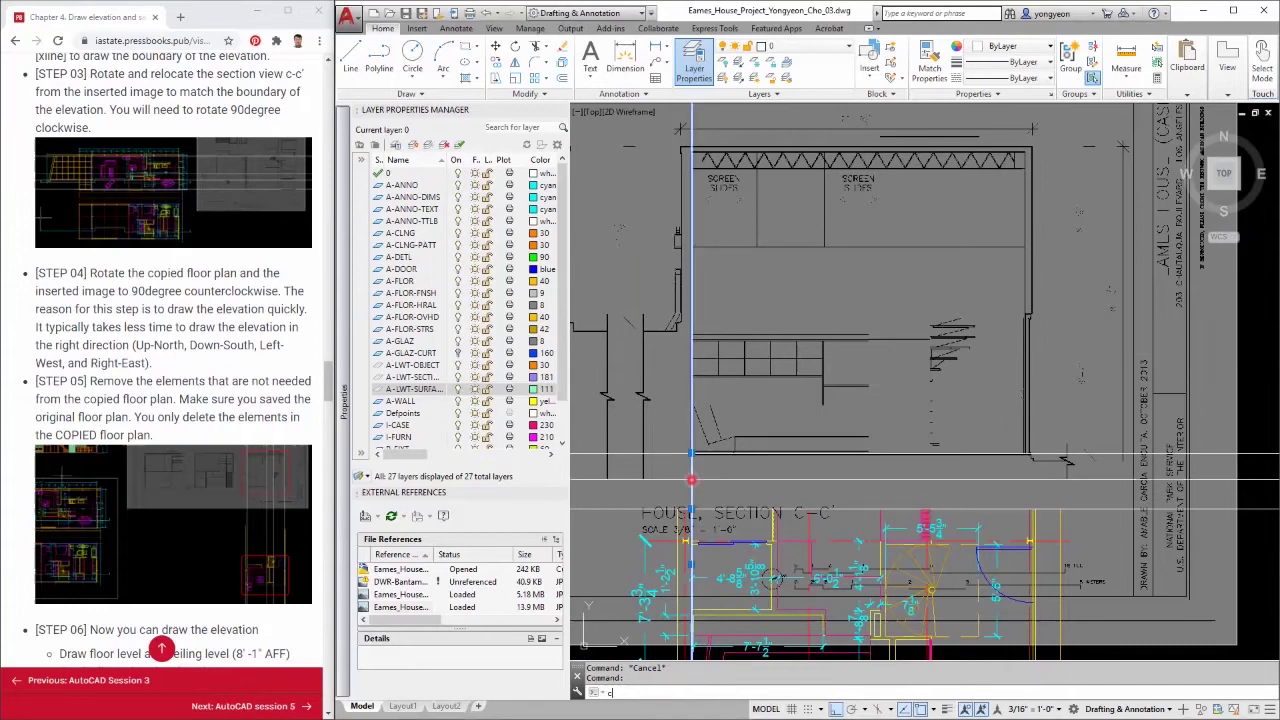
key(Return)
middle_drag(702, 630, 714, 379)
scroll(726, 535, up, 5)
click(662, 545)
click(774, 547)
click(805, 294)
click(1117, 545)
middle_drag(1270, 548, 1068, 559)
click(1068, 558)
scroll(1066, 557, down, 5)
scroll(1172, 553, down, 8)
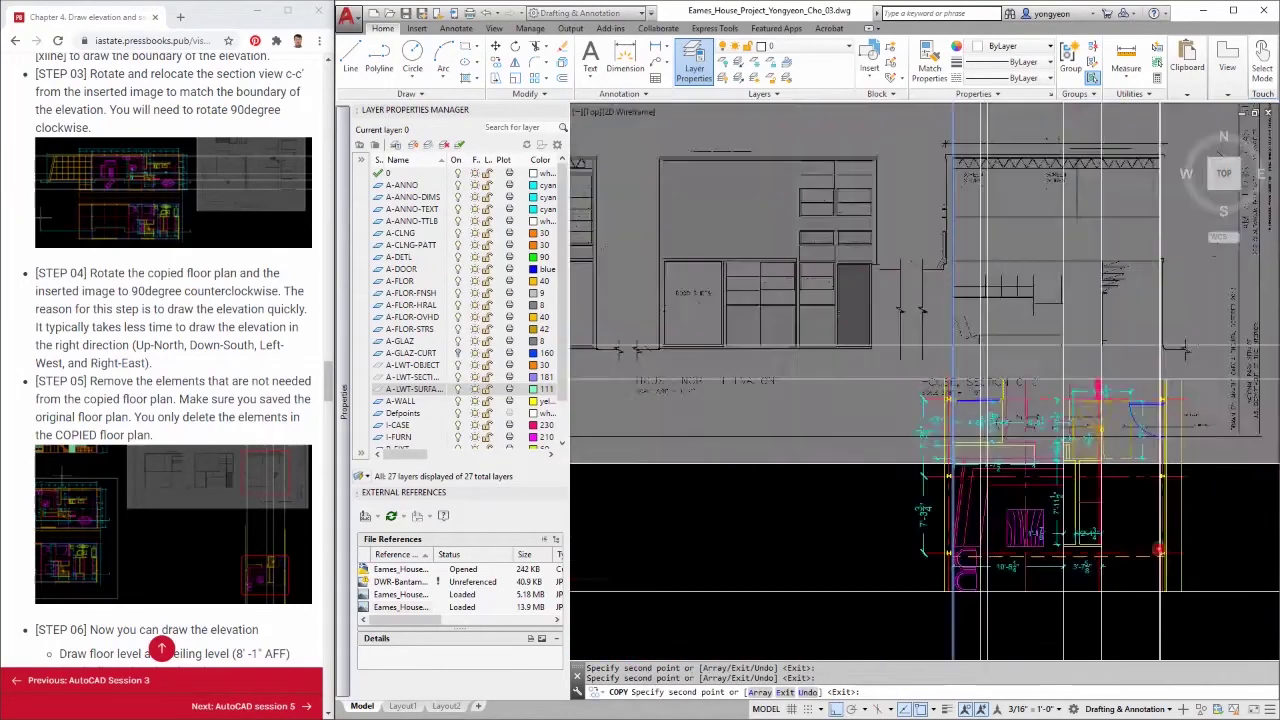
key(Escape)
key(Escape)
Copy the horizontal floor line up 8'1" to mark the ceiling level of the elevation
scroll(1028, 437, up, 6)
click(1128, 592)
click(1103, 554)
click(1130, 590)
text(co)
key(Return)
click(1080, 500)
scroll(1008, 482, up, 3)
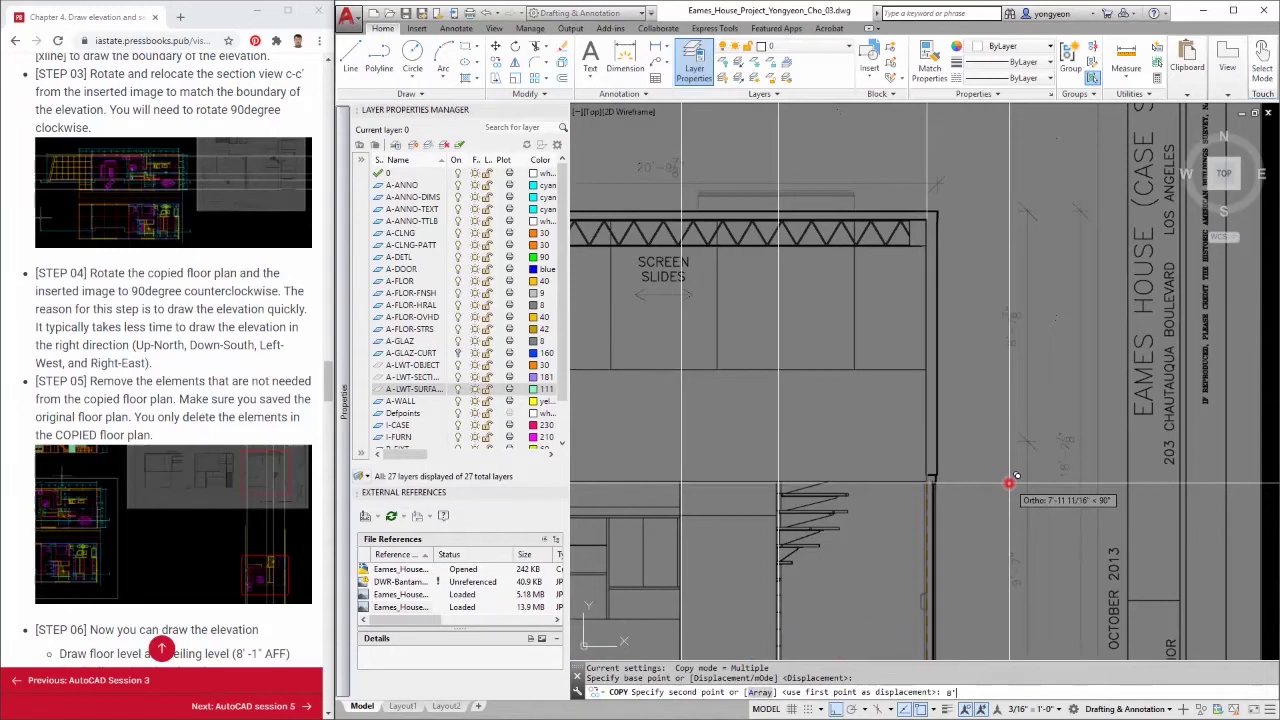
text(")
key(Return)
key(Escape)
middle_drag(1009, 484, 1107, 362)
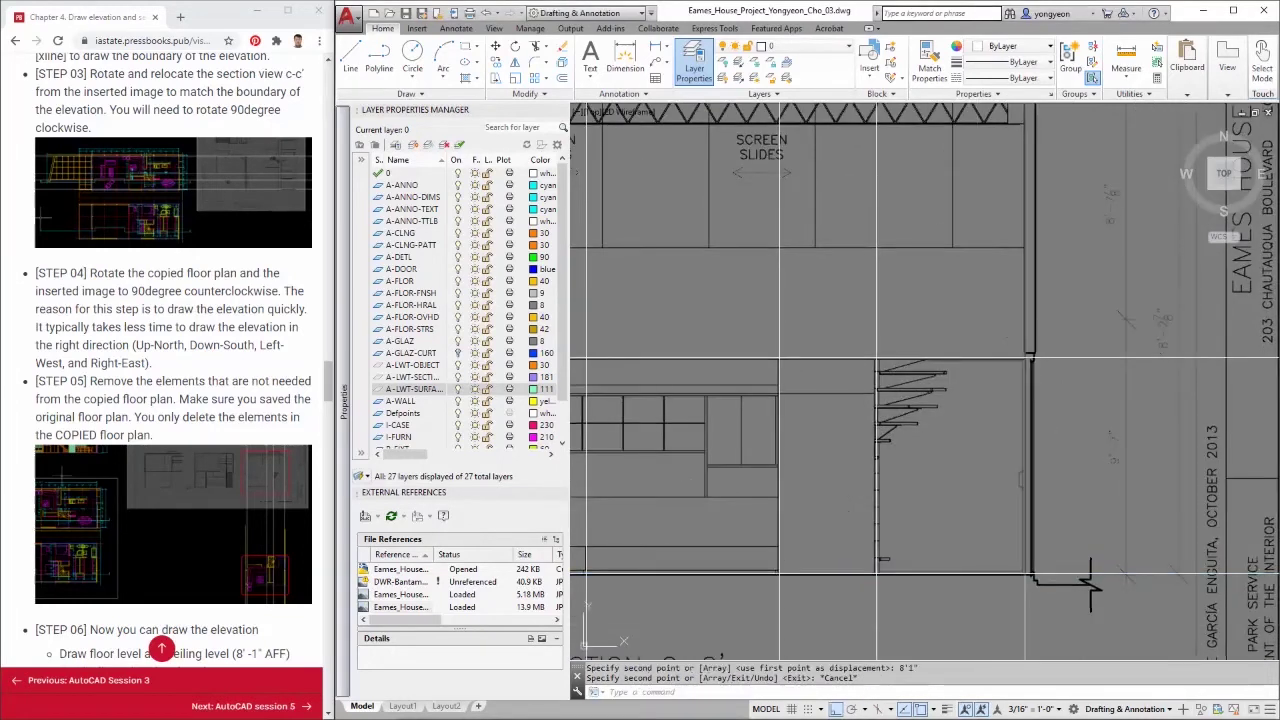
scroll(793, 650, down, 2)
middle_drag(690, 572, 877, 457)
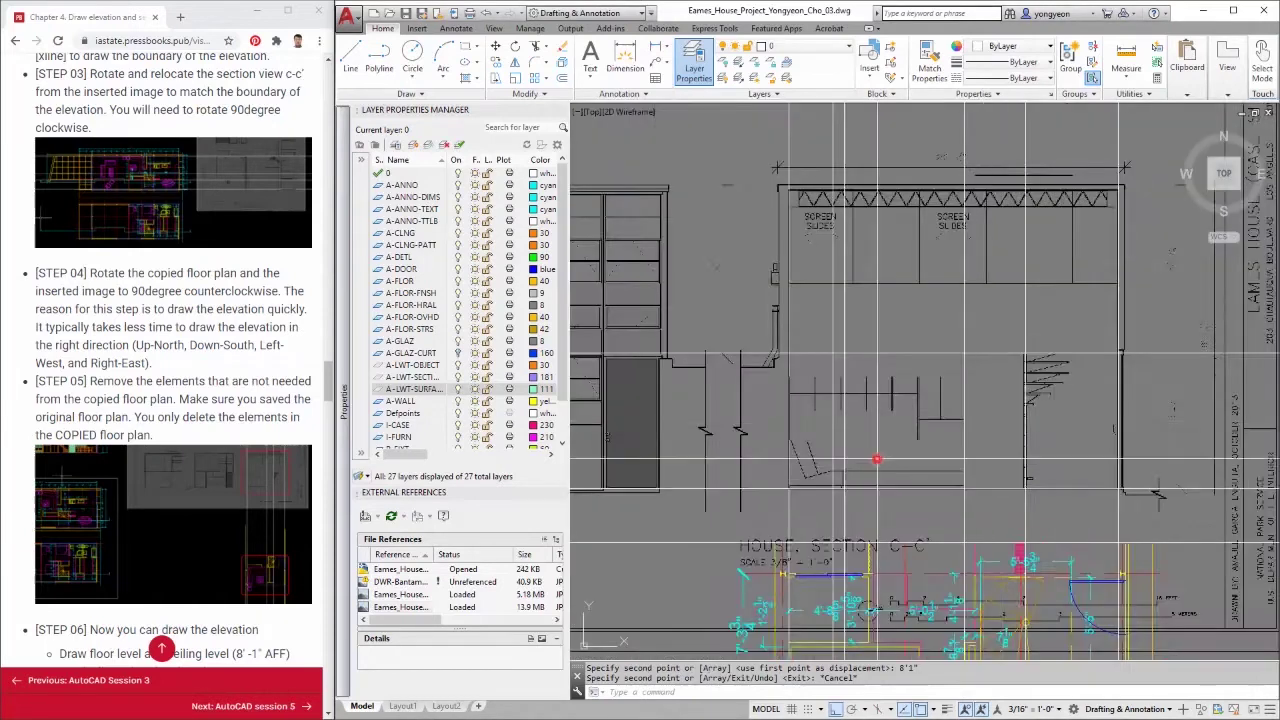
scroll(877, 452, up, 2)
middle_drag(1143, 465, 1129, 480)
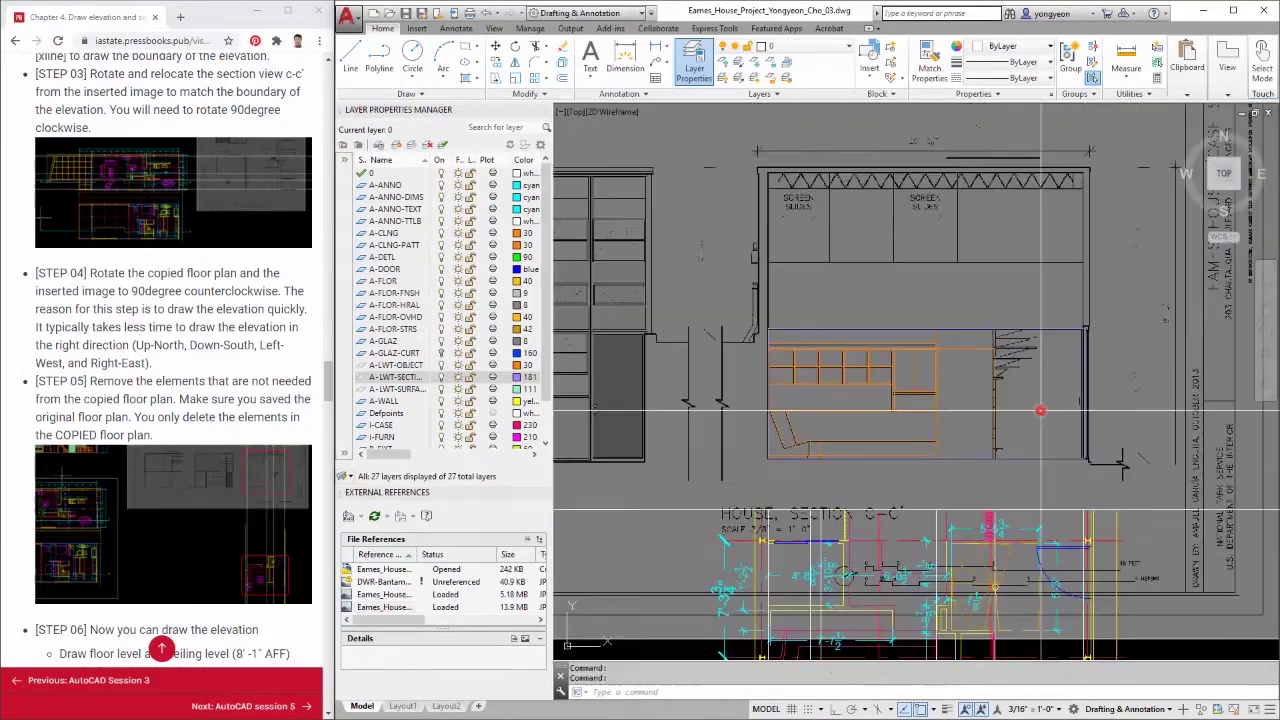
Assign the elevation's shelving, seating, base and partition lines to the A-LWT-OBJECT layer
middle_drag(1040, 411, 1031, 434)
scroll(1031, 417, up, 2)
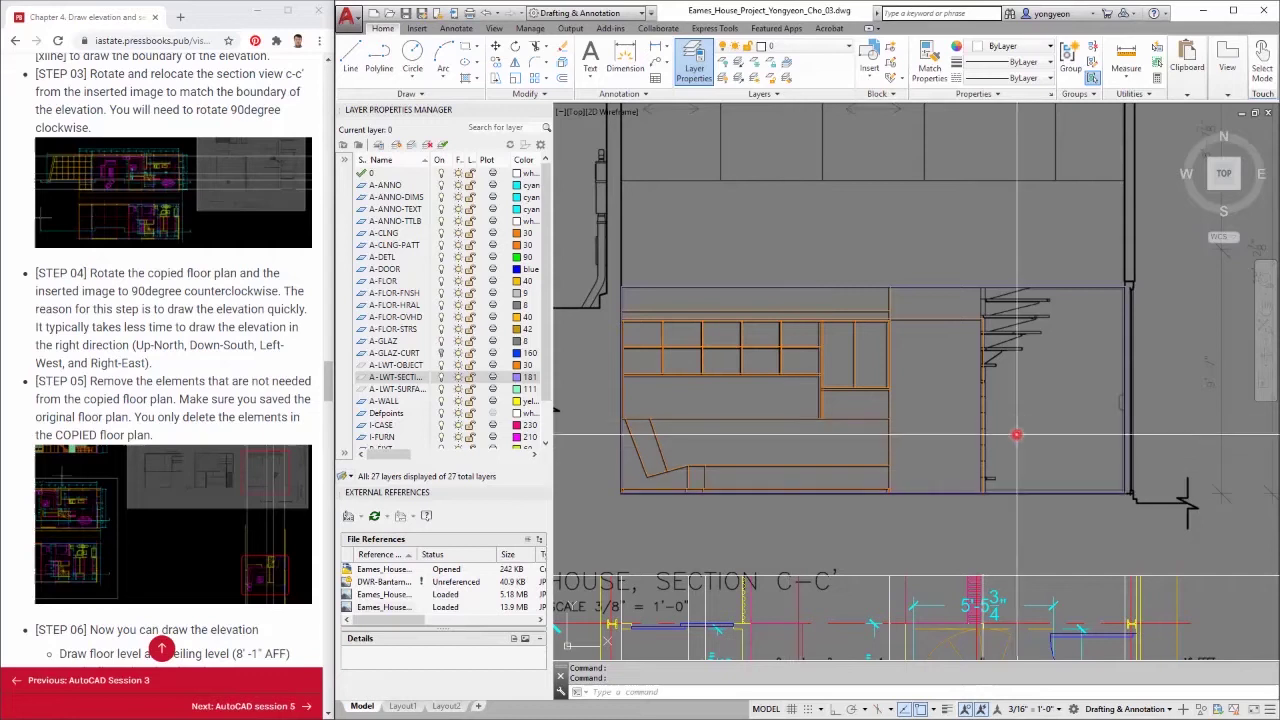
click(1029, 466)
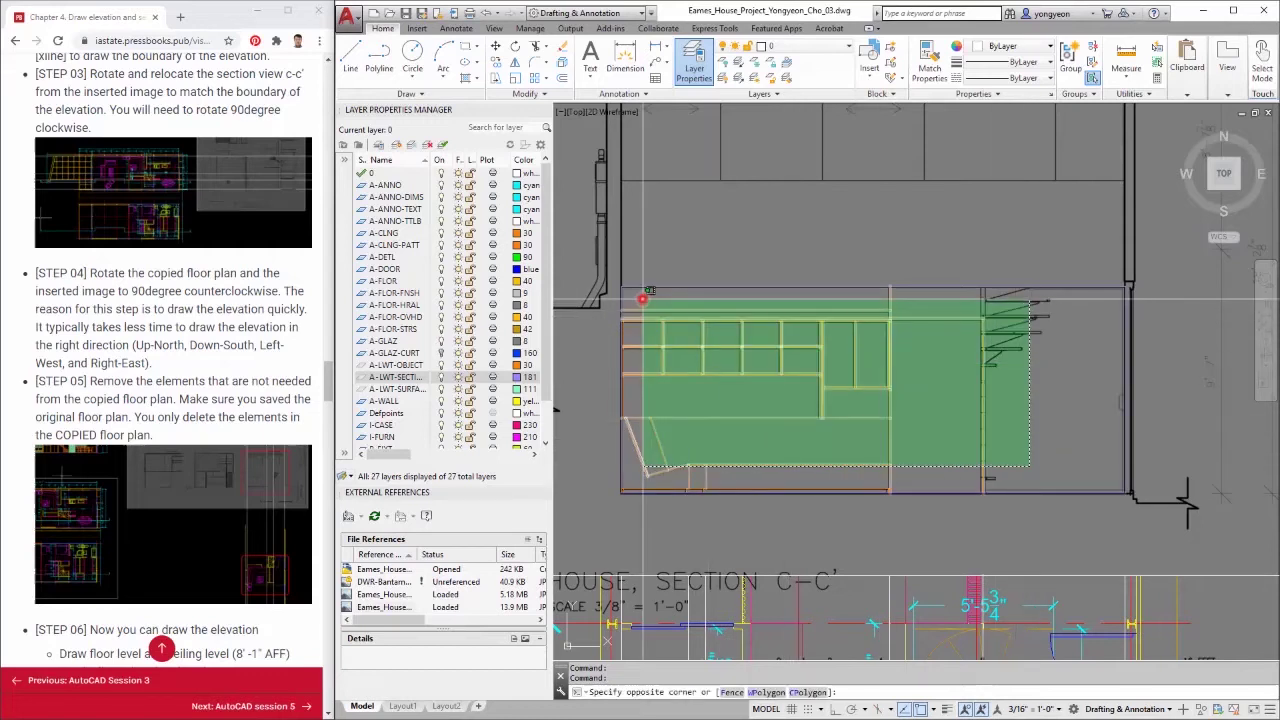
click(642, 298)
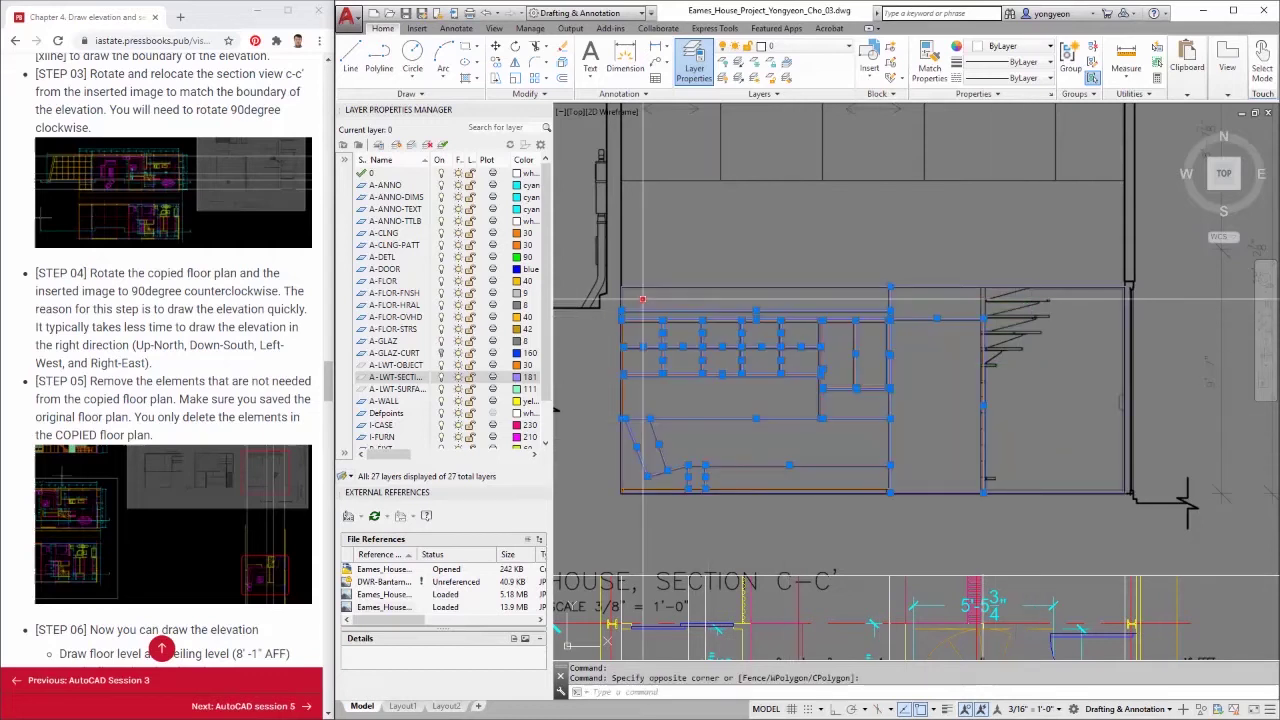
scroll(929, 492, up, 3)
click(918, 493)
middle_drag(627, 449, 907, 407)
scroll(907, 406, down, 3)
scroll(857, 374, up, 3)
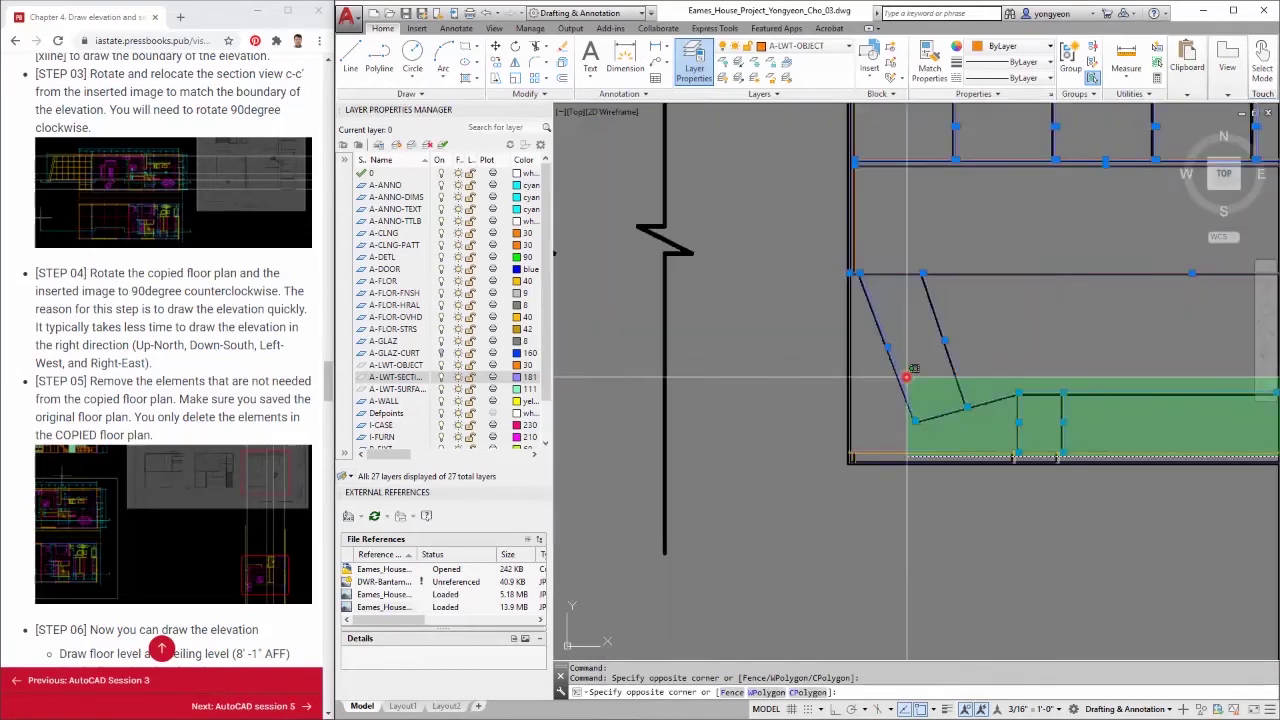
click(857, 374)
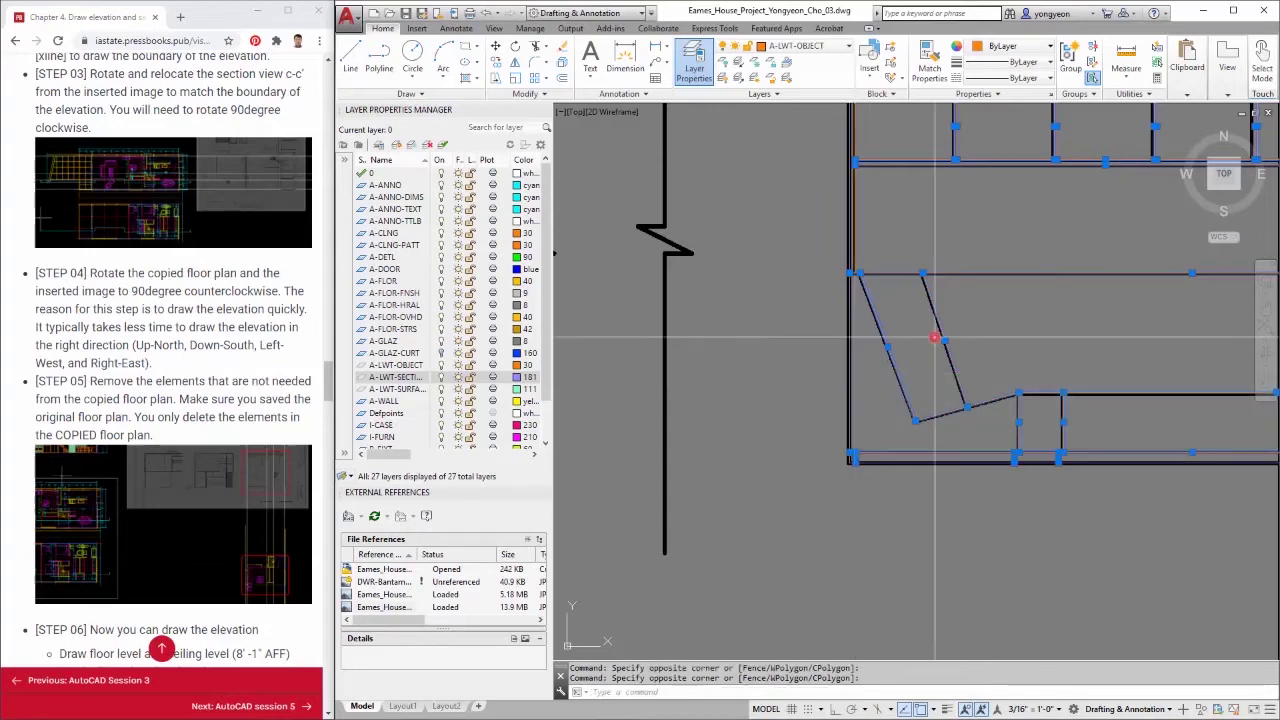
click(805, 46)
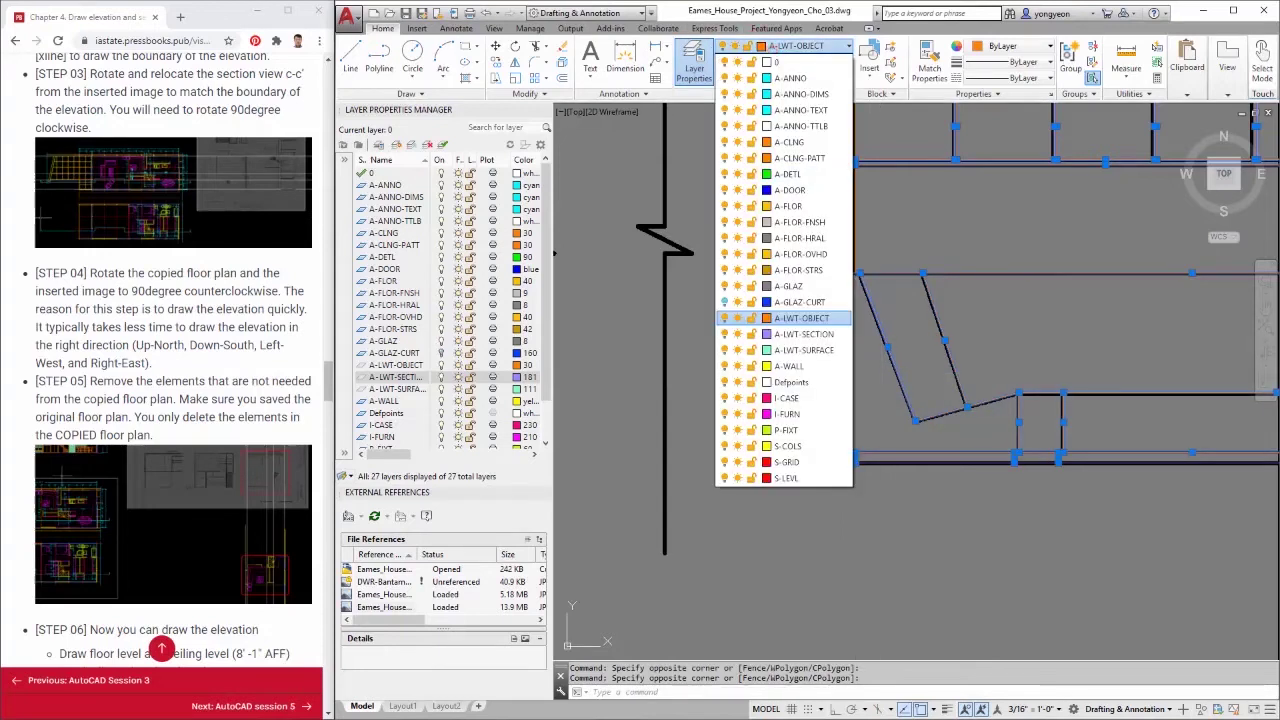
click(801, 318)
middle_drag(1011, 349, 866, 444)
scroll(813, 391, down, 2)
scroll(813, 390, down, 2)
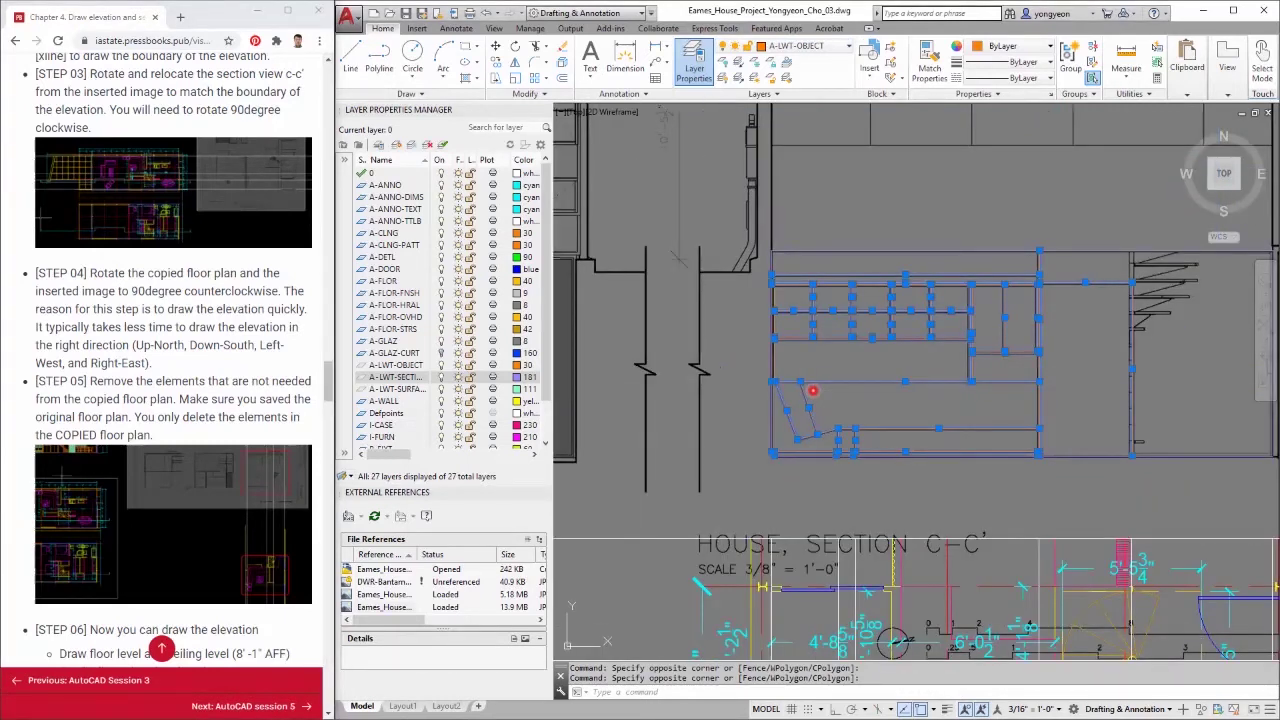
key(Escape)
Set the annotation scale to 3/8" = 1'-0"
middle_drag(880, 508, 806, 522)
middle_drag(930, 468, 895, 460)
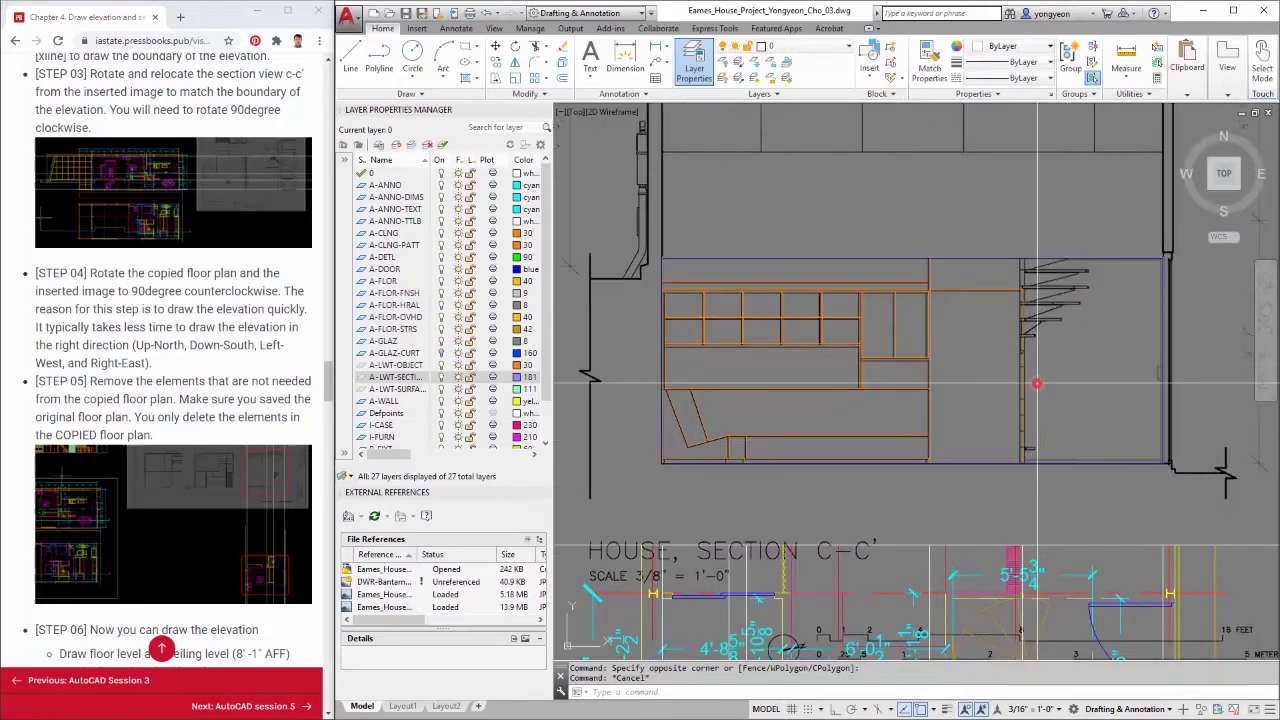
middle_drag(1037, 383, 1029, 385)
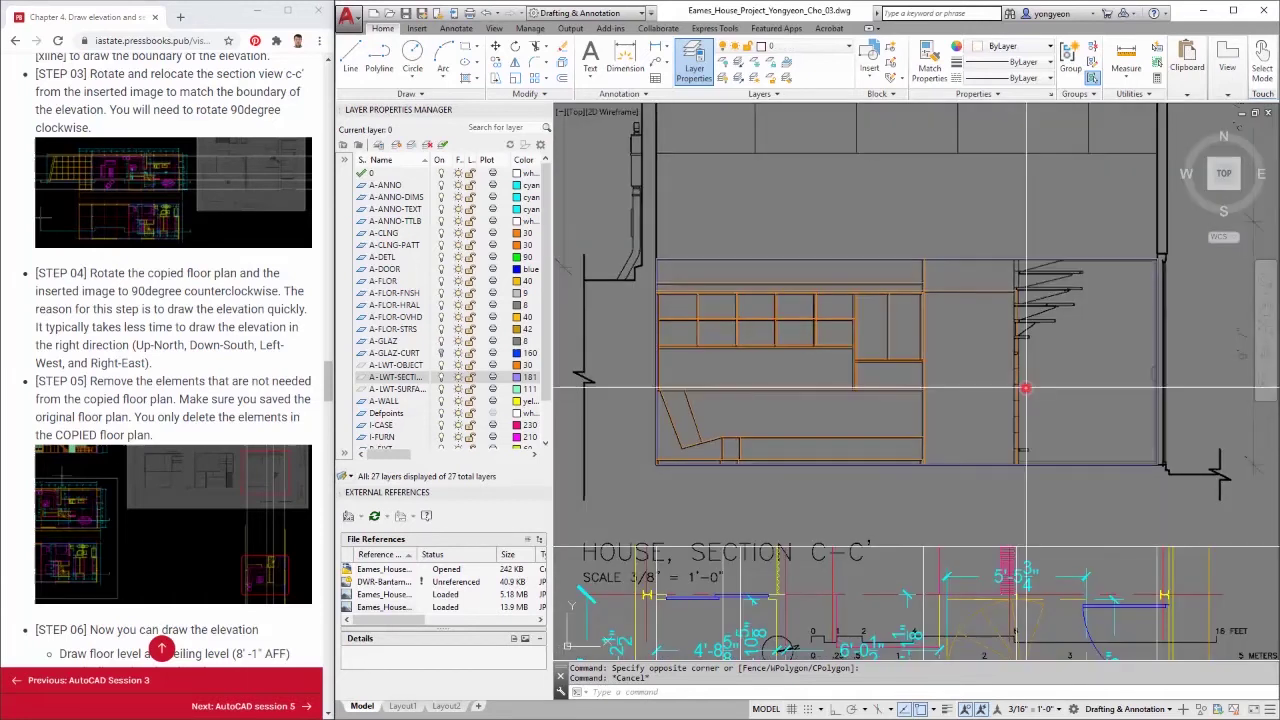
key(Escape)
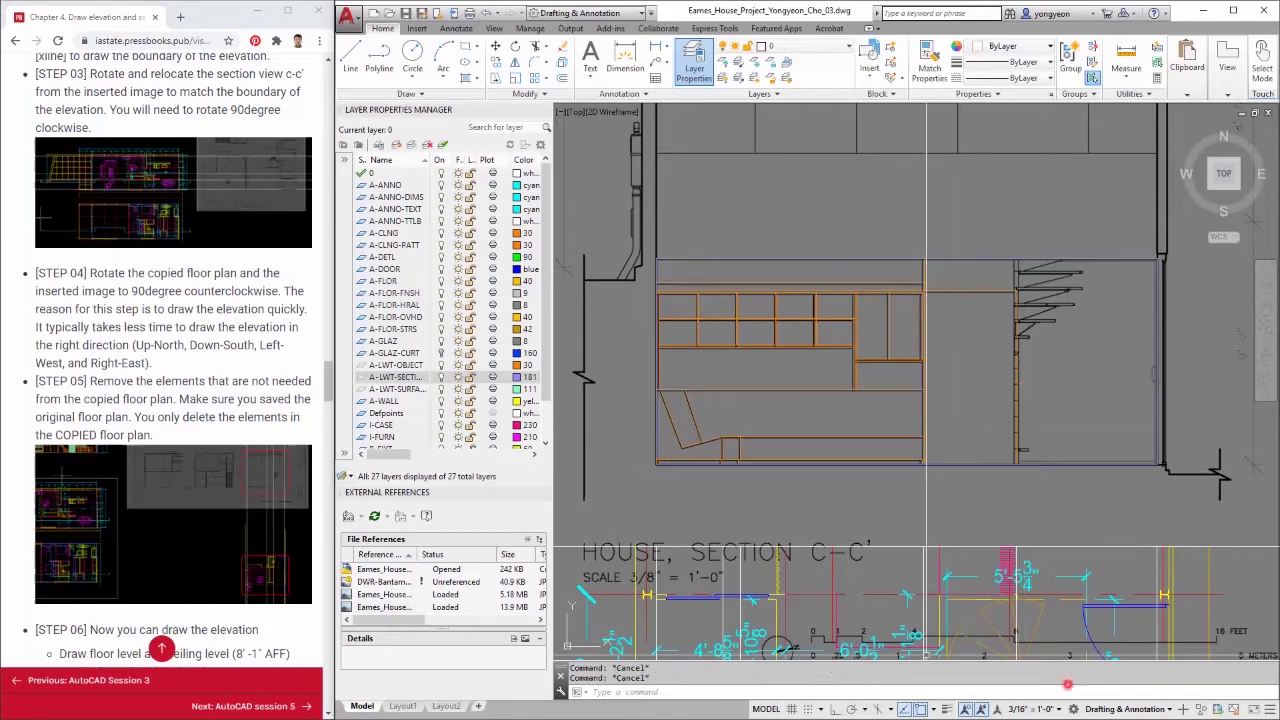
click(1045, 710)
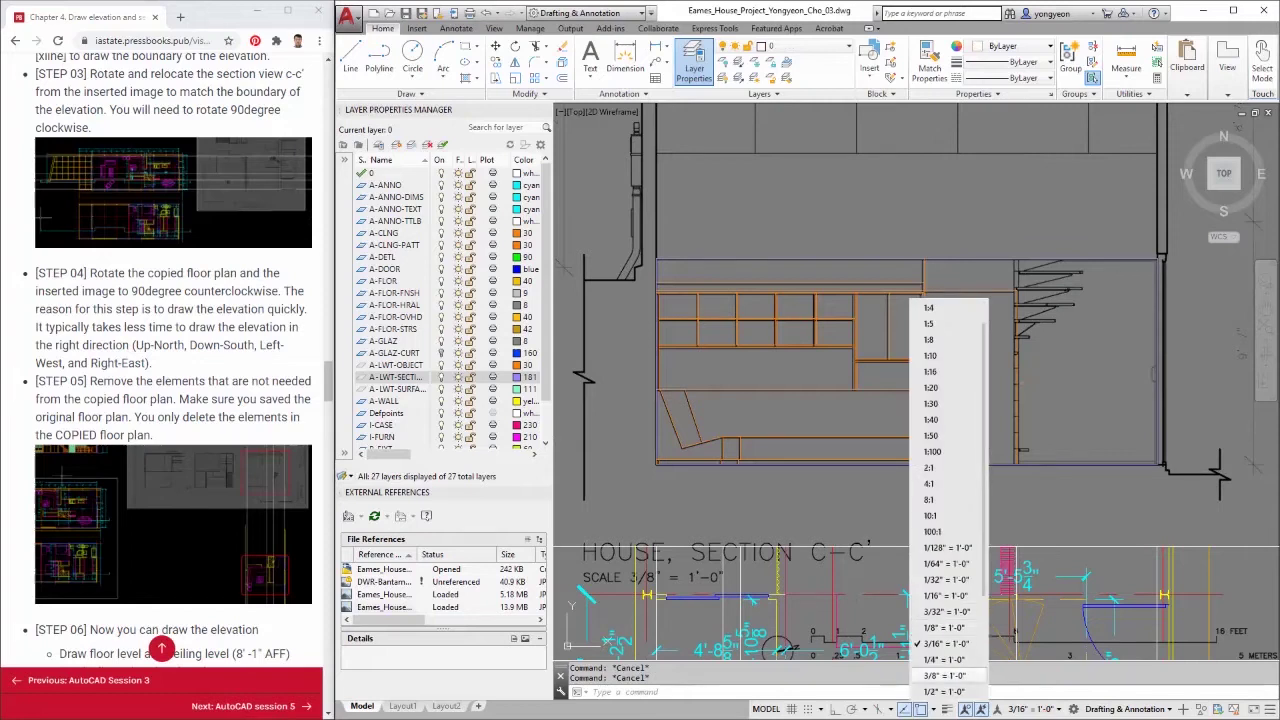
click(1100, 665)
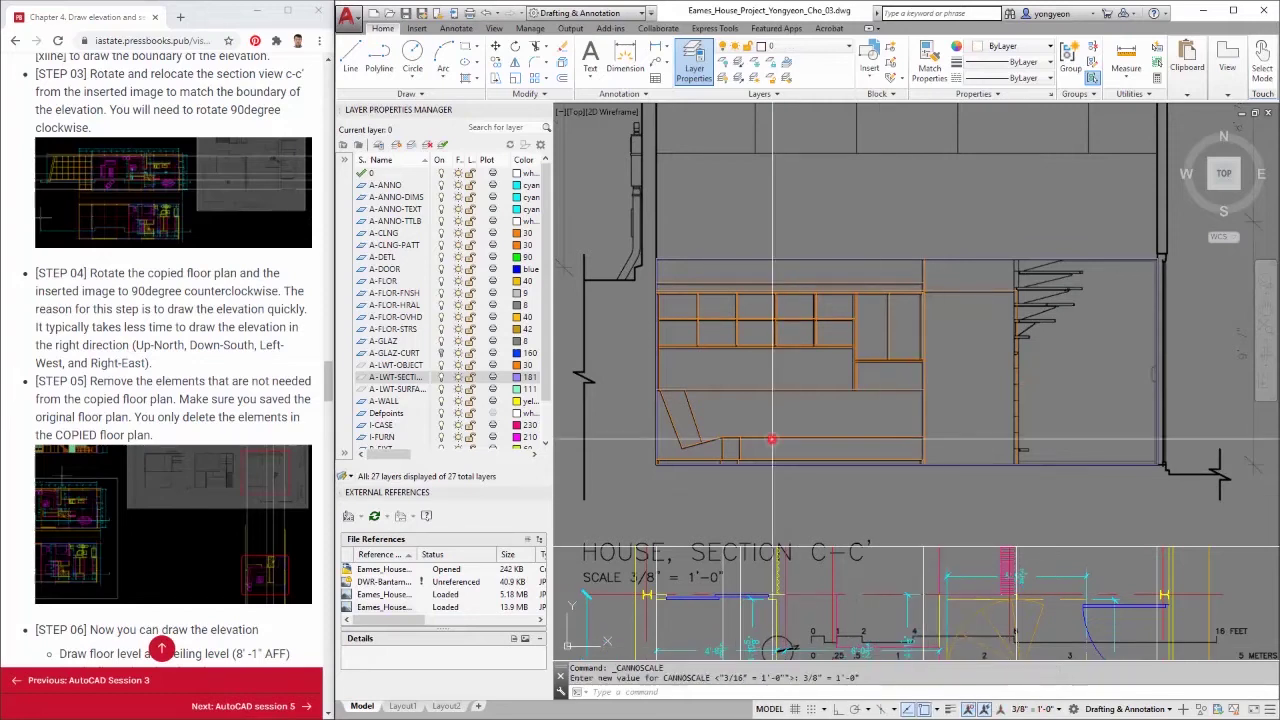
Make Annotative-3-32 the current dimension style
middle_drag(741, 482, 749, 487)
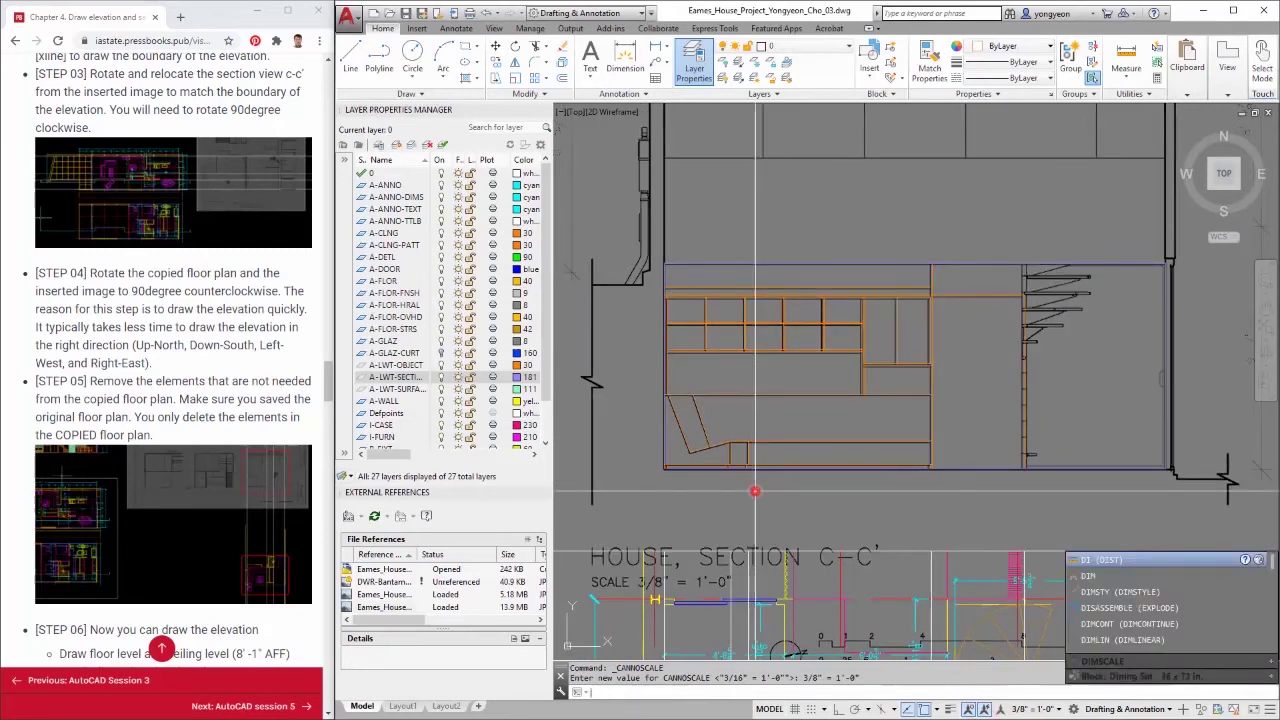
text(m)
key(Return)
click(684, 328)
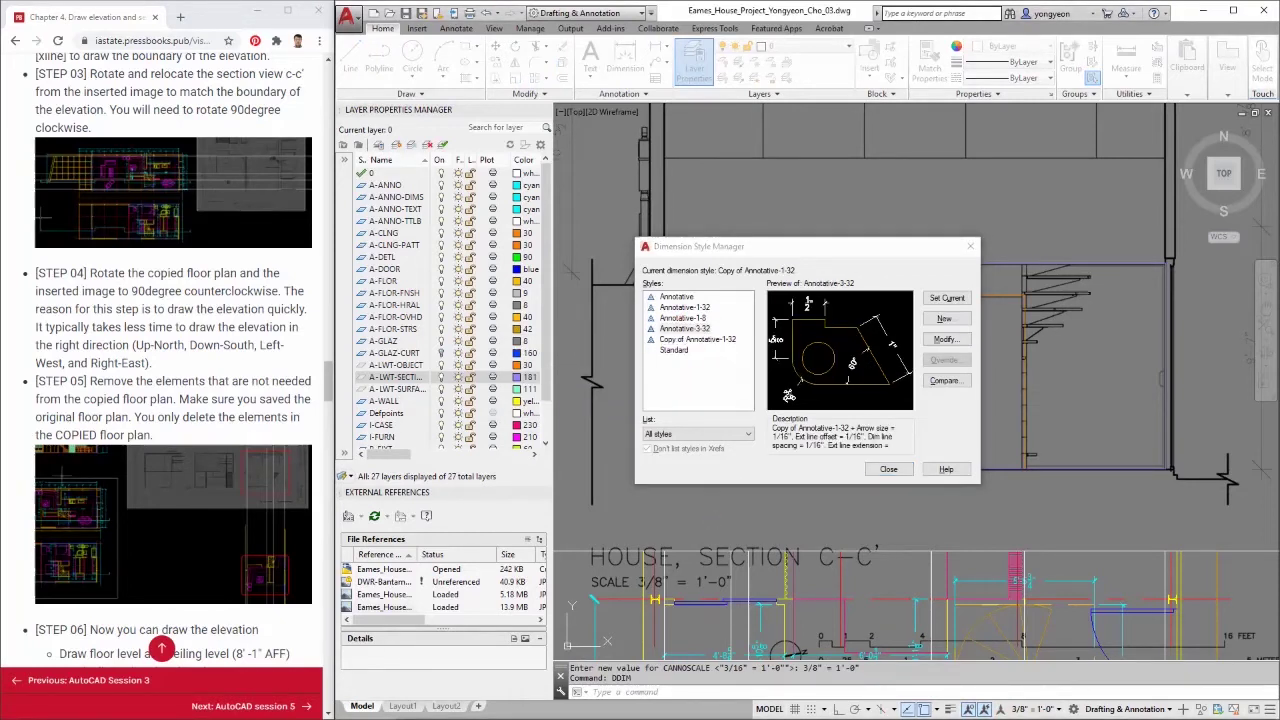
click(684, 328)
click(950, 298)
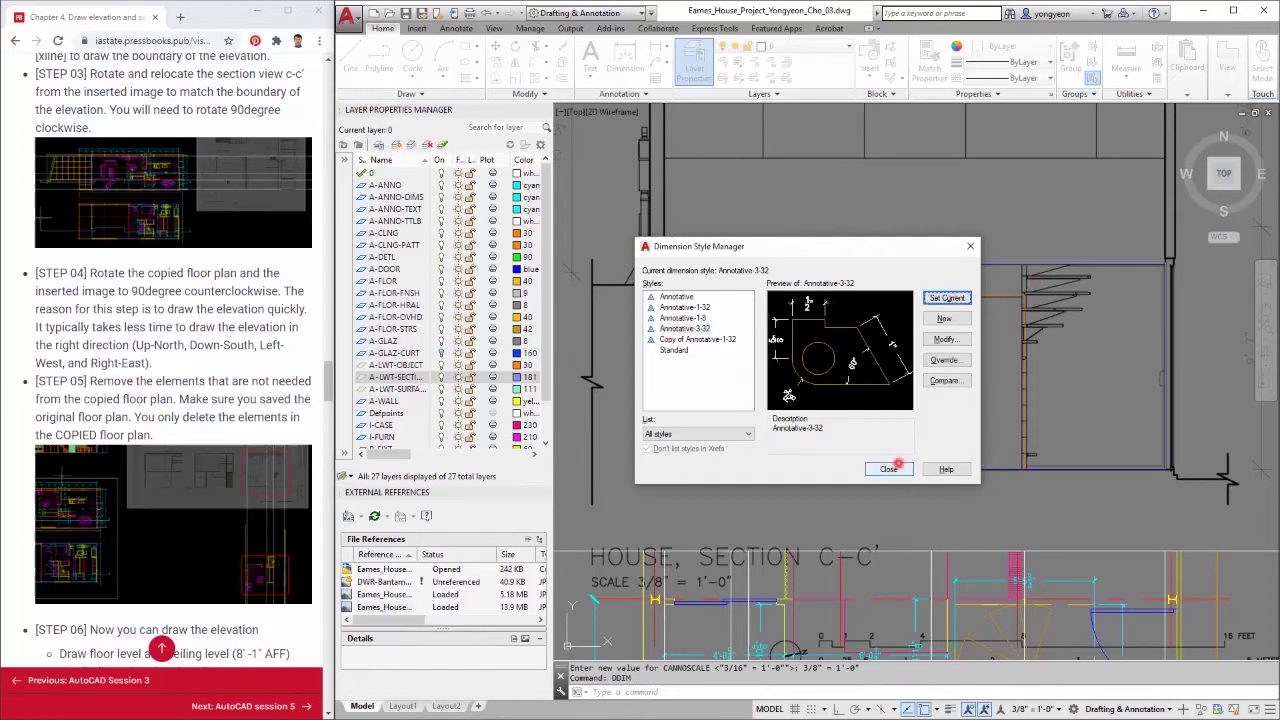
click(895, 468)
Dimension the width of the first shelf bay, placing the dimension line above the ceiling line
middle_drag(752, 447, 766, 461)
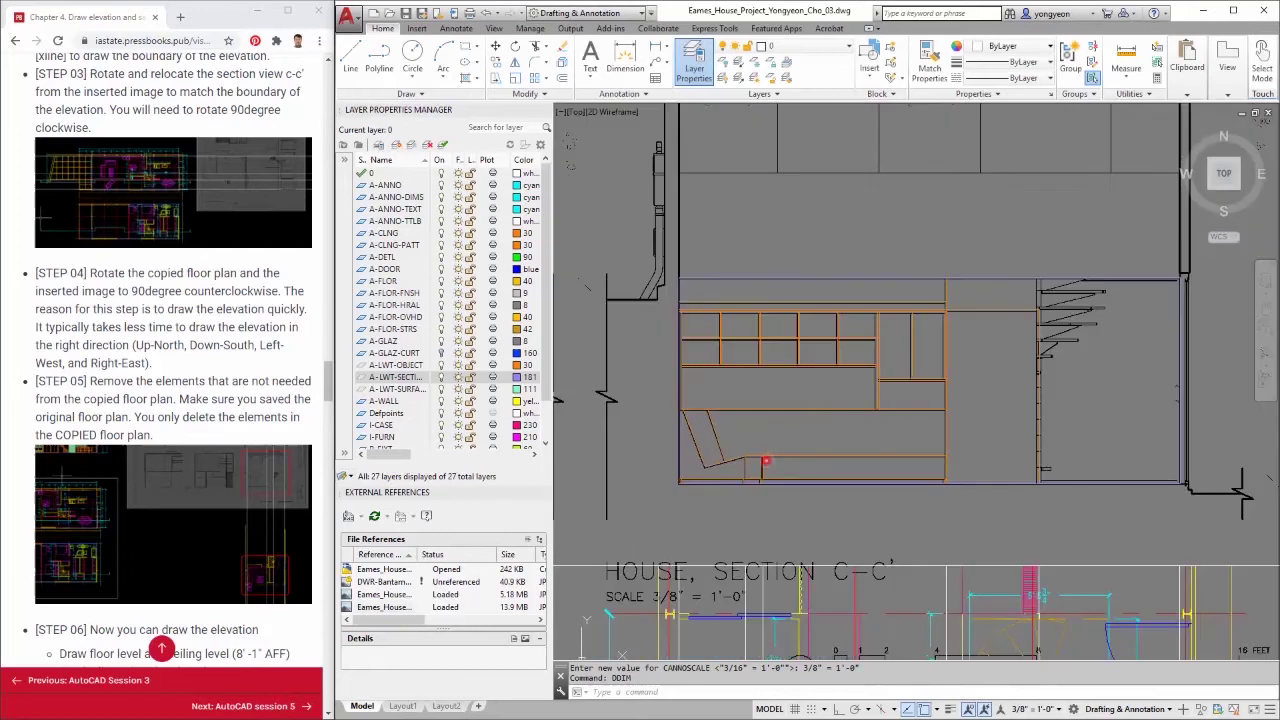
text(im)
key(Return)
scroll(678, 298, up, 2)
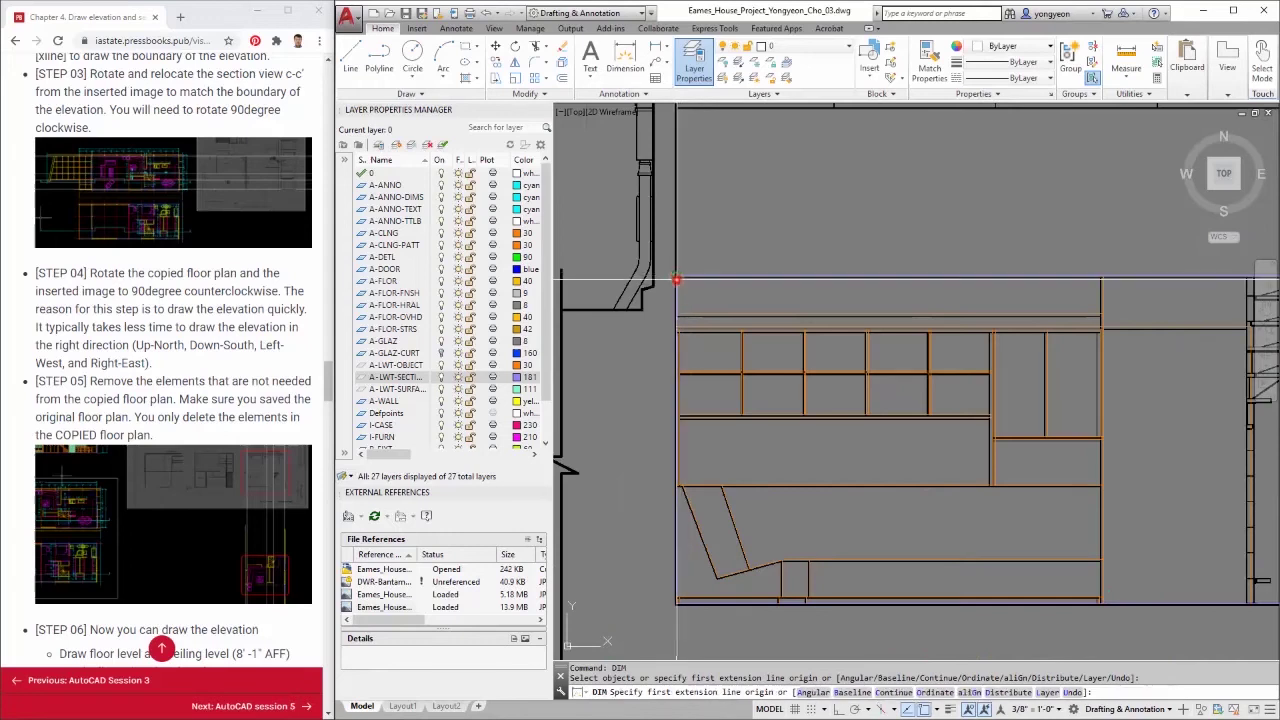
scroll(662, 322, up, 3)
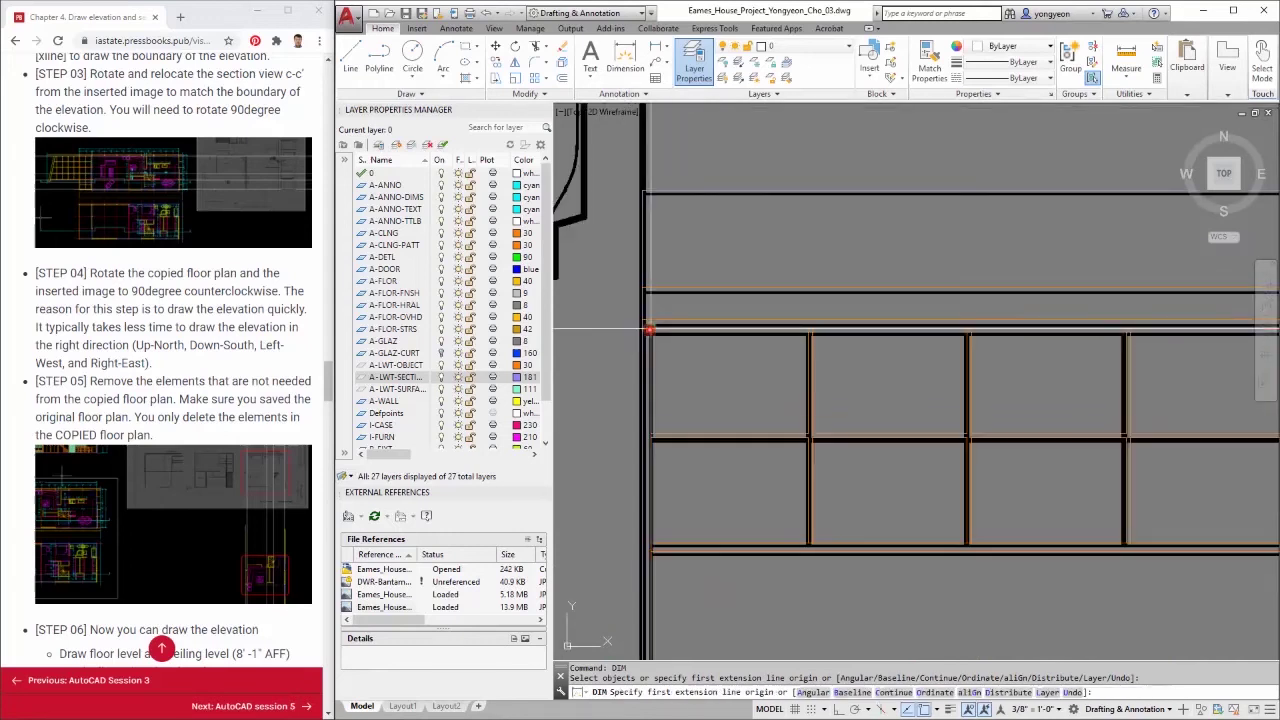
click(649, 327)
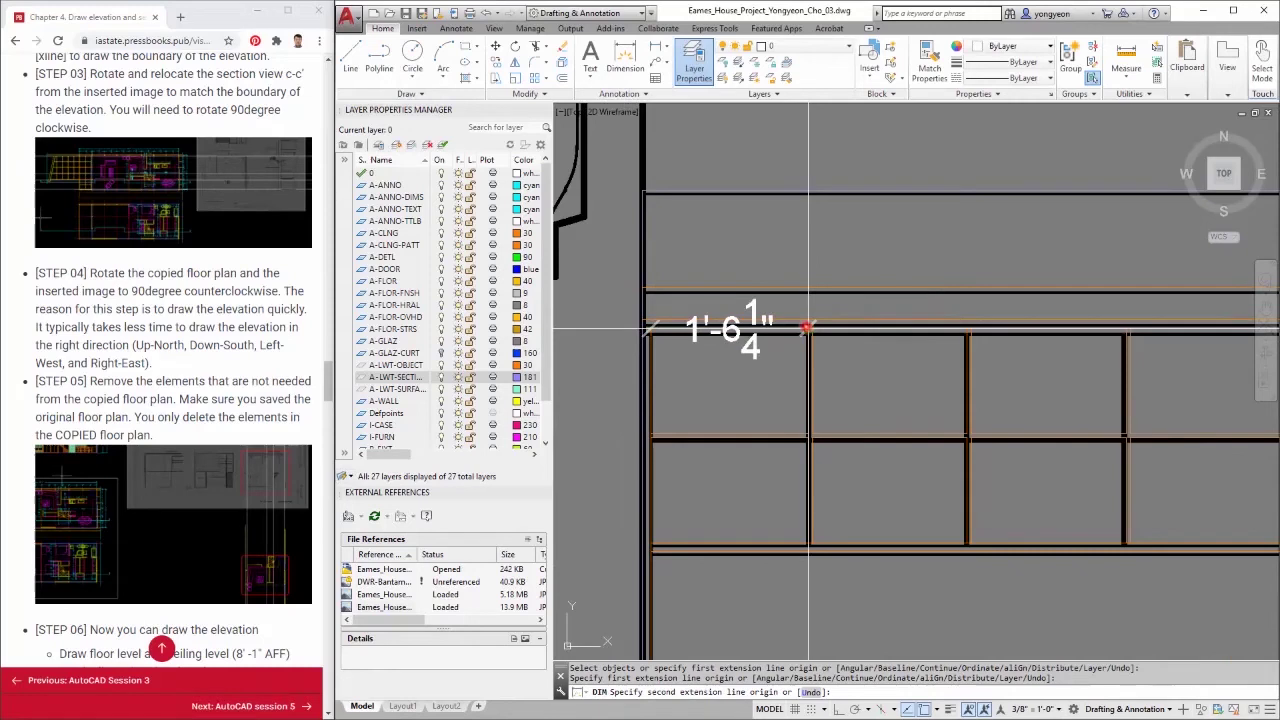
click(808, 327)
scroll(810, 290, down, 3)
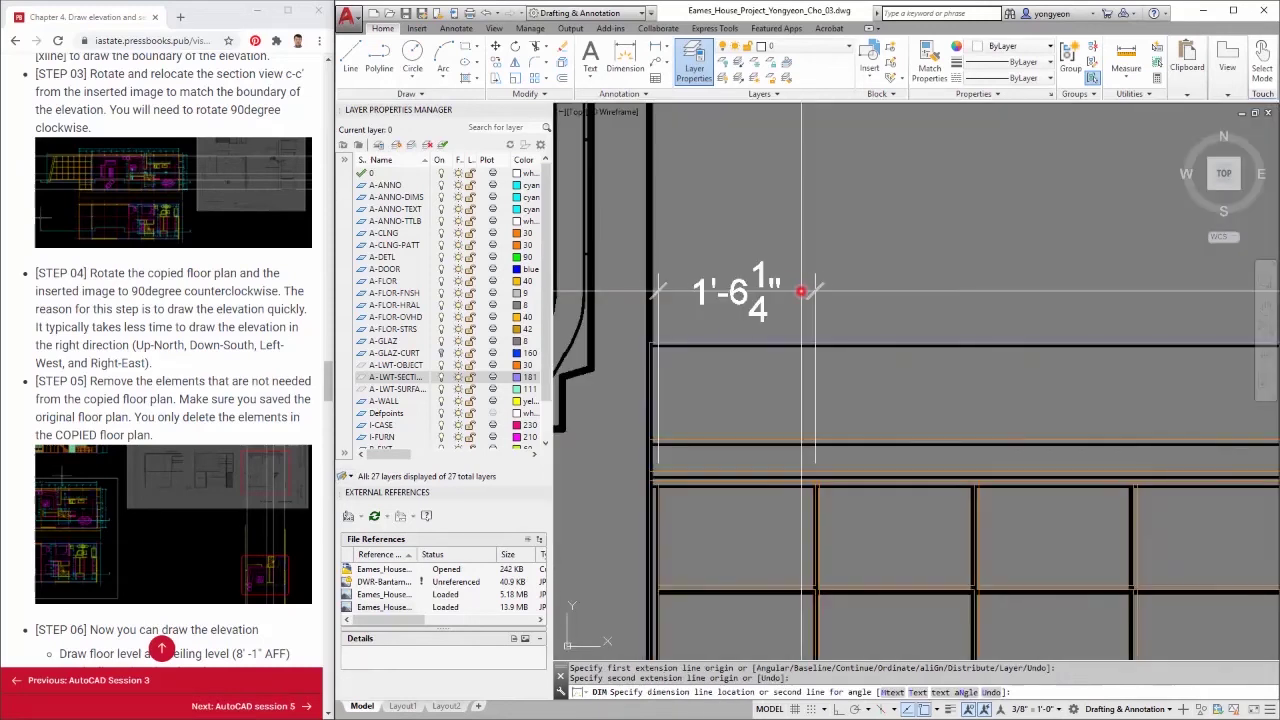
click(807, 281)
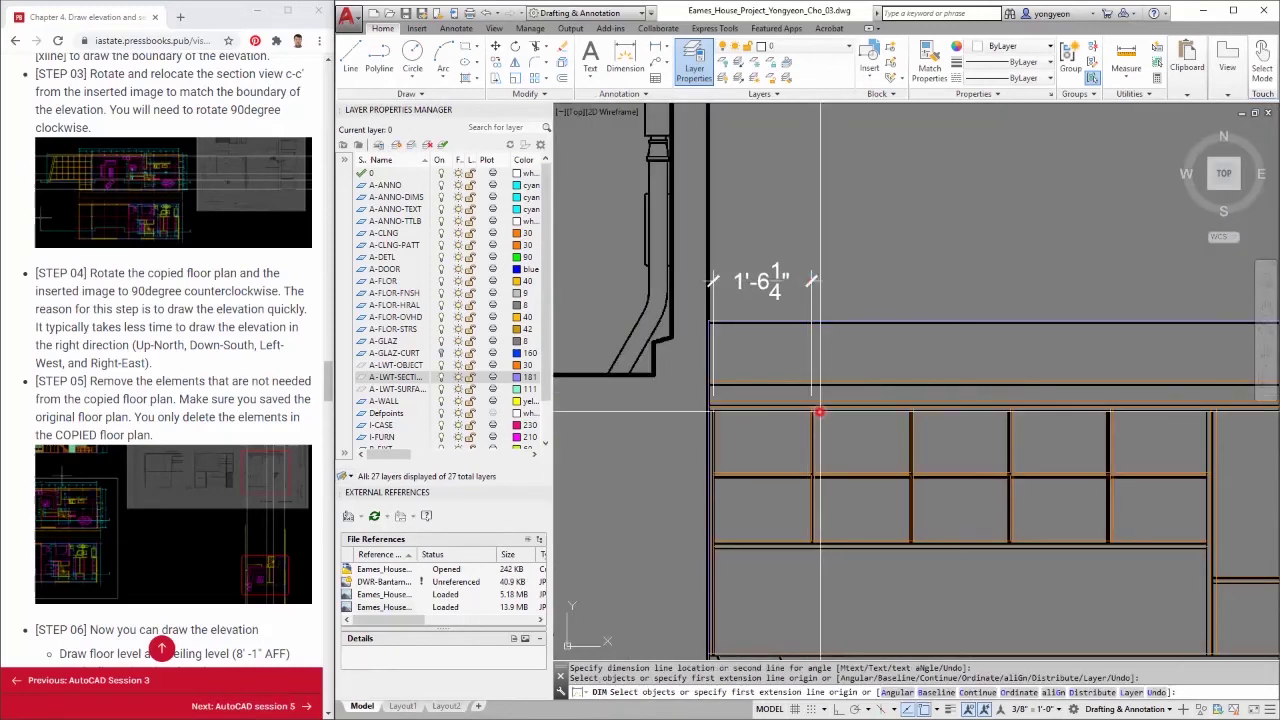
Dimension the second shelf bay's width in line with the first bay's dimension
click(812, 404)
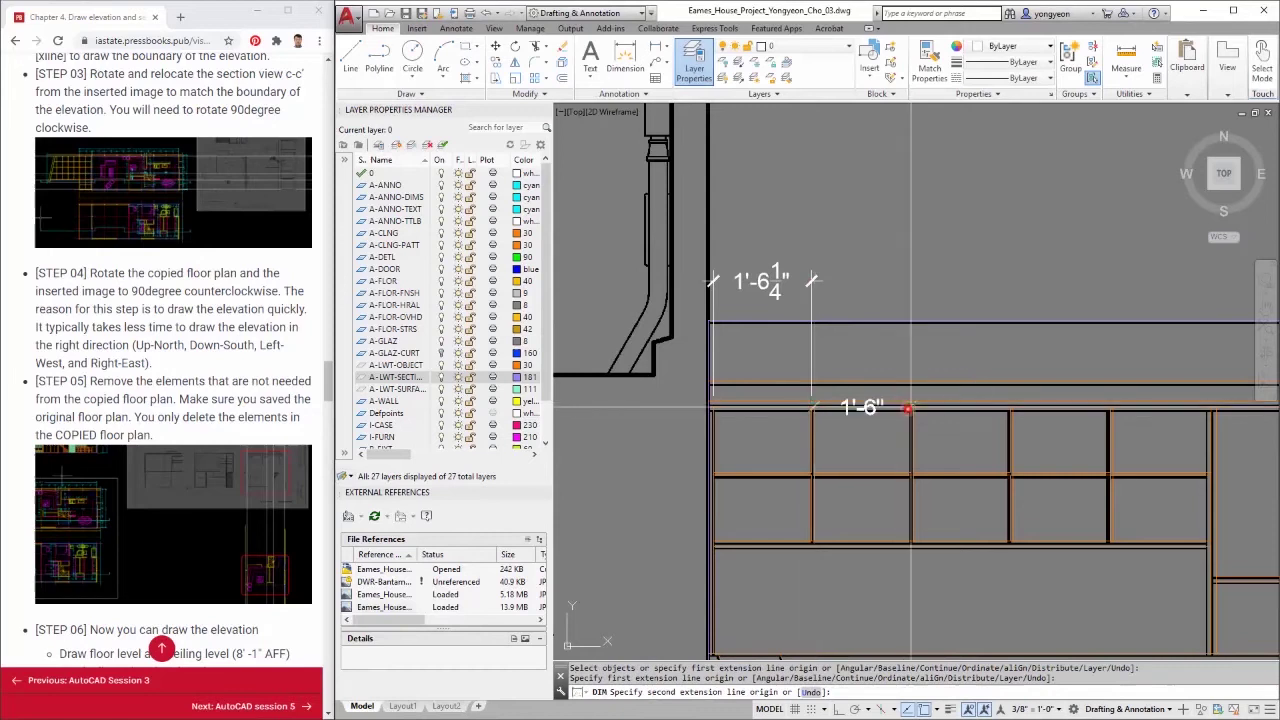
click(911, 404)
click(814, 281)
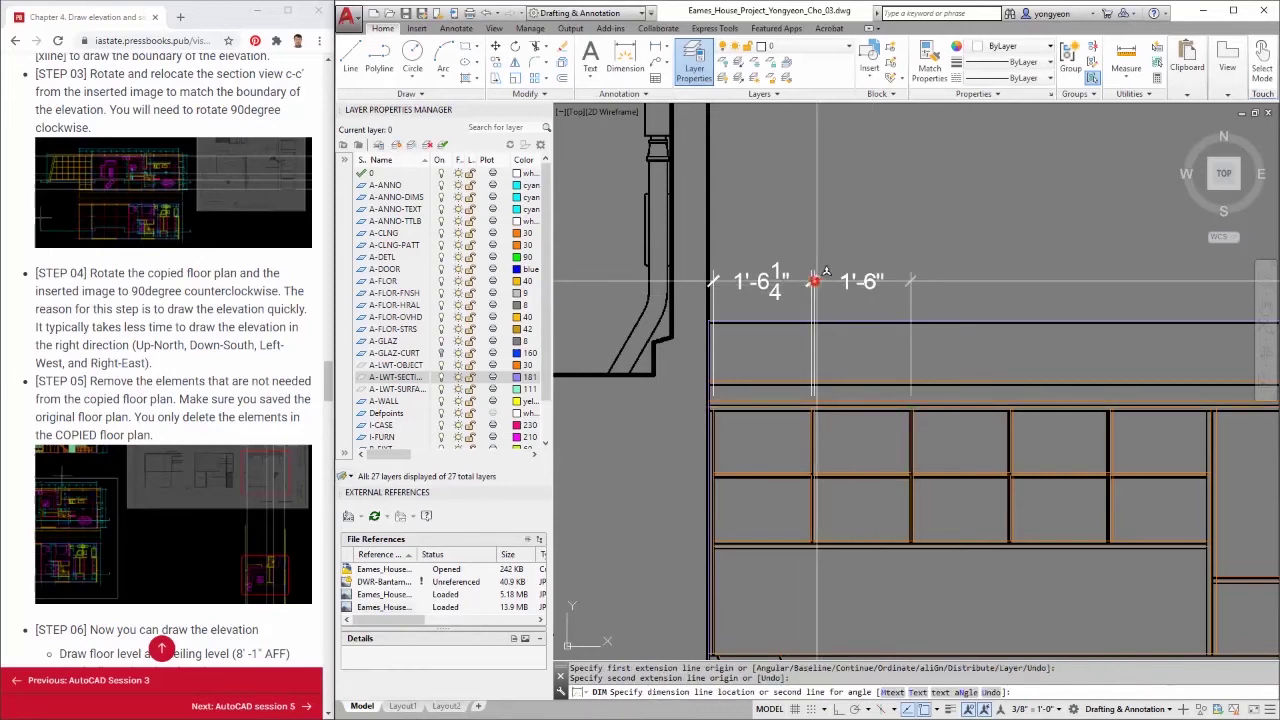
middle_drag(914, 417, 857, 393)
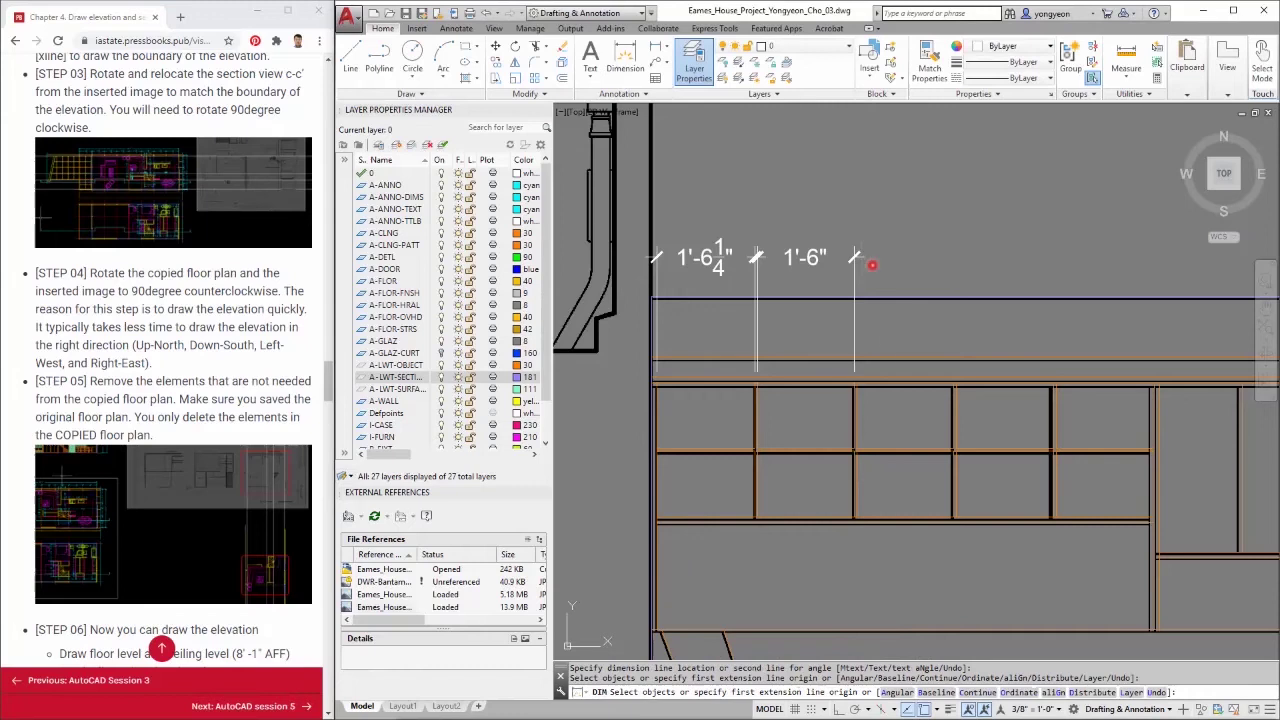
click(909, 267)
Delete the two shelf bay dimensions above the elevation
key(Escape)
click(785, 270)
click(694, 226)
key(Delete)
Copy the casework dimensions from the finished annotated elevation onto the new elevation, aligned at its lower-left floor corner
scroll(760, 280, down, 8)
scroll(1080, 190, up, 5)
click(1073, 450)
click(700, 376)
scroll(700, 376, up, 4)
scroll(760, 400, down, 3)
scroll(790, 432, up, 3)
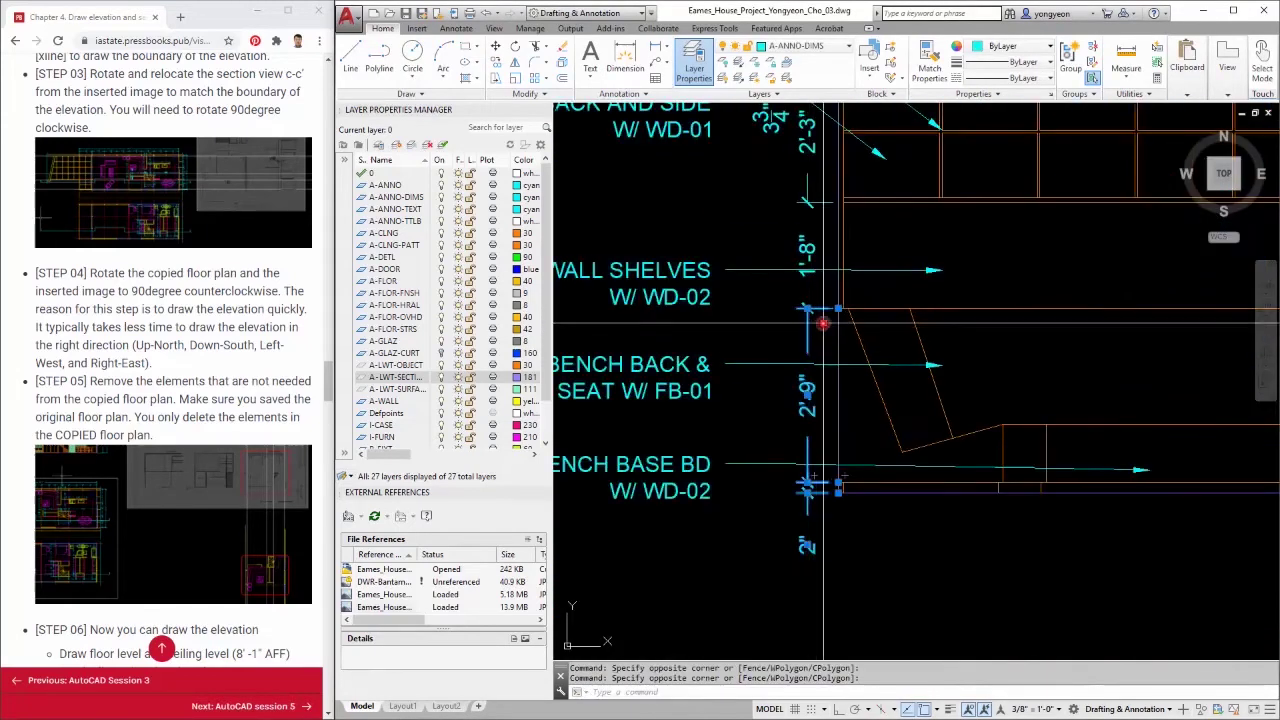
scroll(790, 432, down, 3)
scroll(1000, 500, up, 3)
scroll(1056, 553, down, 3)
text(co)
key(Return)
scroll(735, 515, up, 5)
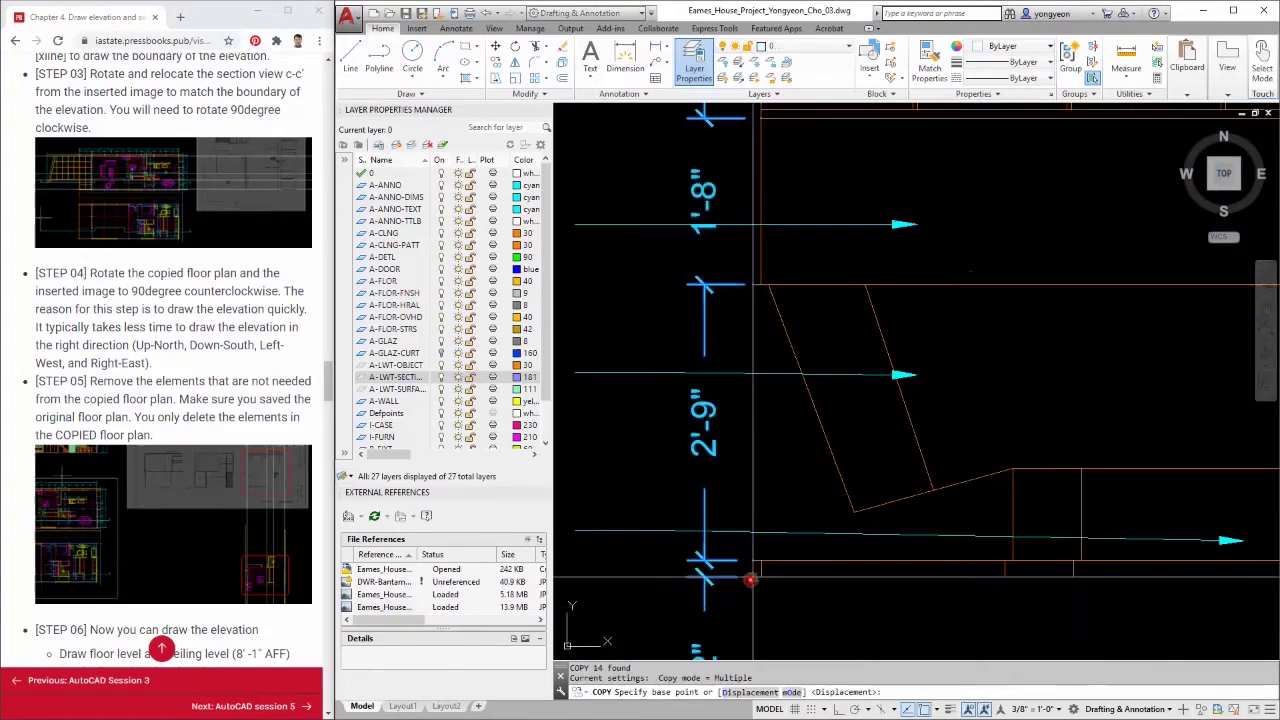
click(751, 577)
scroll(800, 585, down, 12)
scroll(788, 603, up, 10)
scroll(729, 466, up, 5)
click(729, 466)
scroll(745, 455, down, 5)
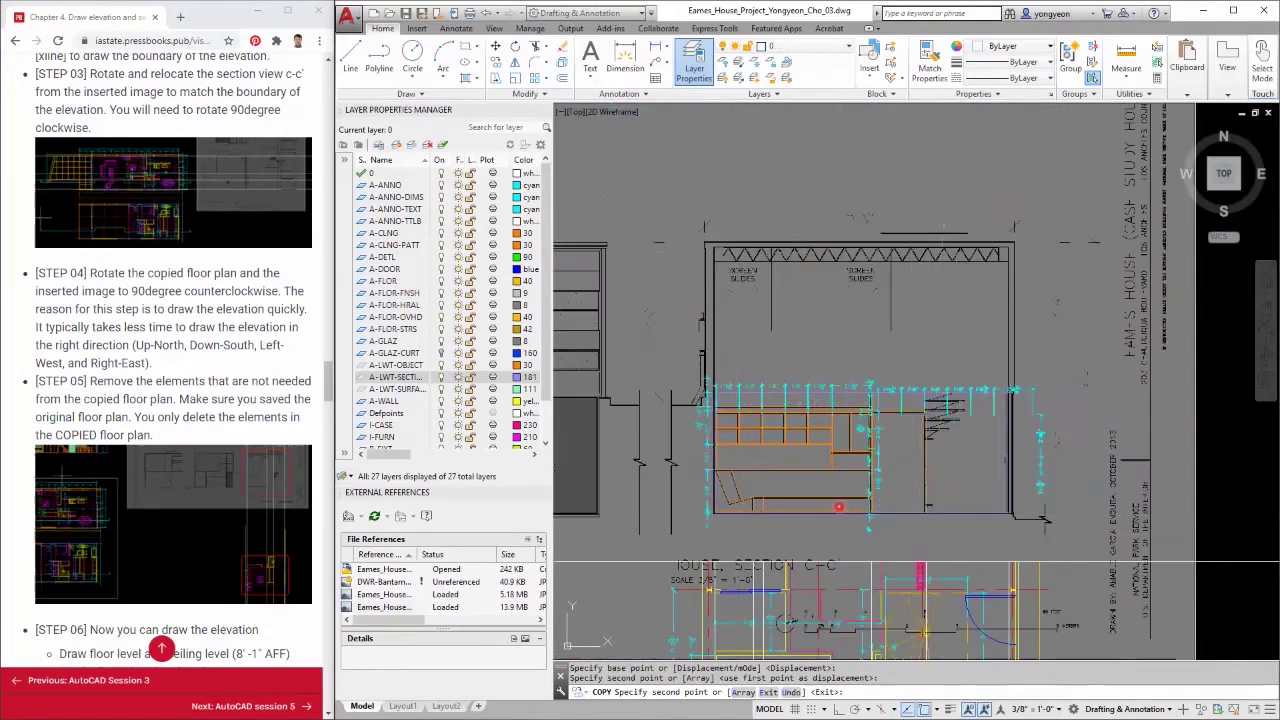
key(Escape)
scroll(816, 417, down, 5)
scroll(791, 485, up, 5)
scroll(791, 485, down, 3)
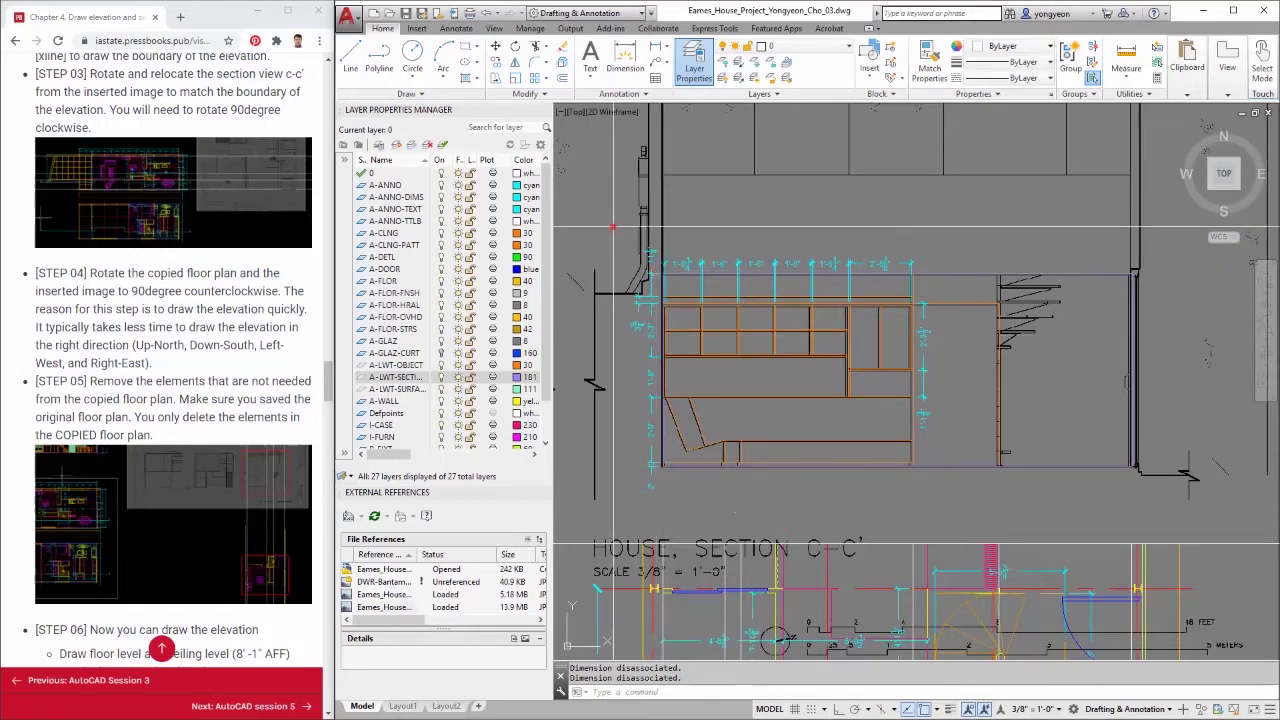
Define the elevation's lines and dimensions as a block named 000_Elevation-A, redefining the existing block
click(613, 227)
click(1210, 508)
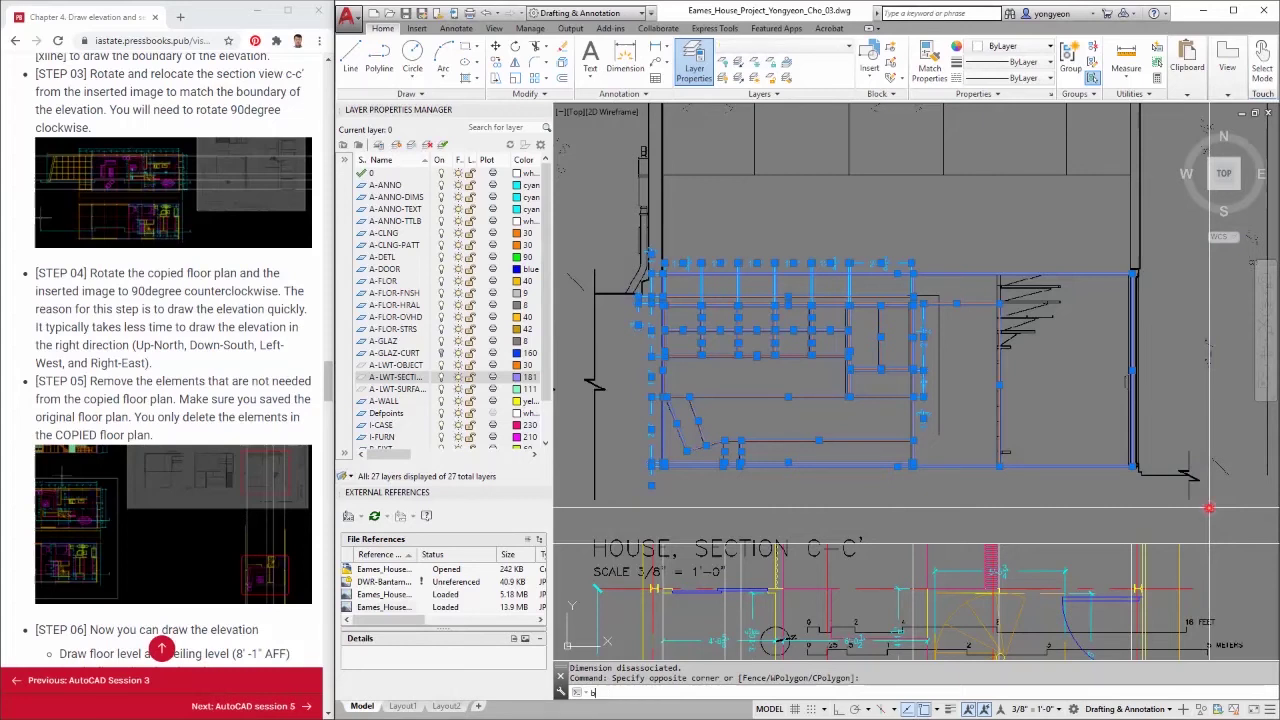
key(Return)
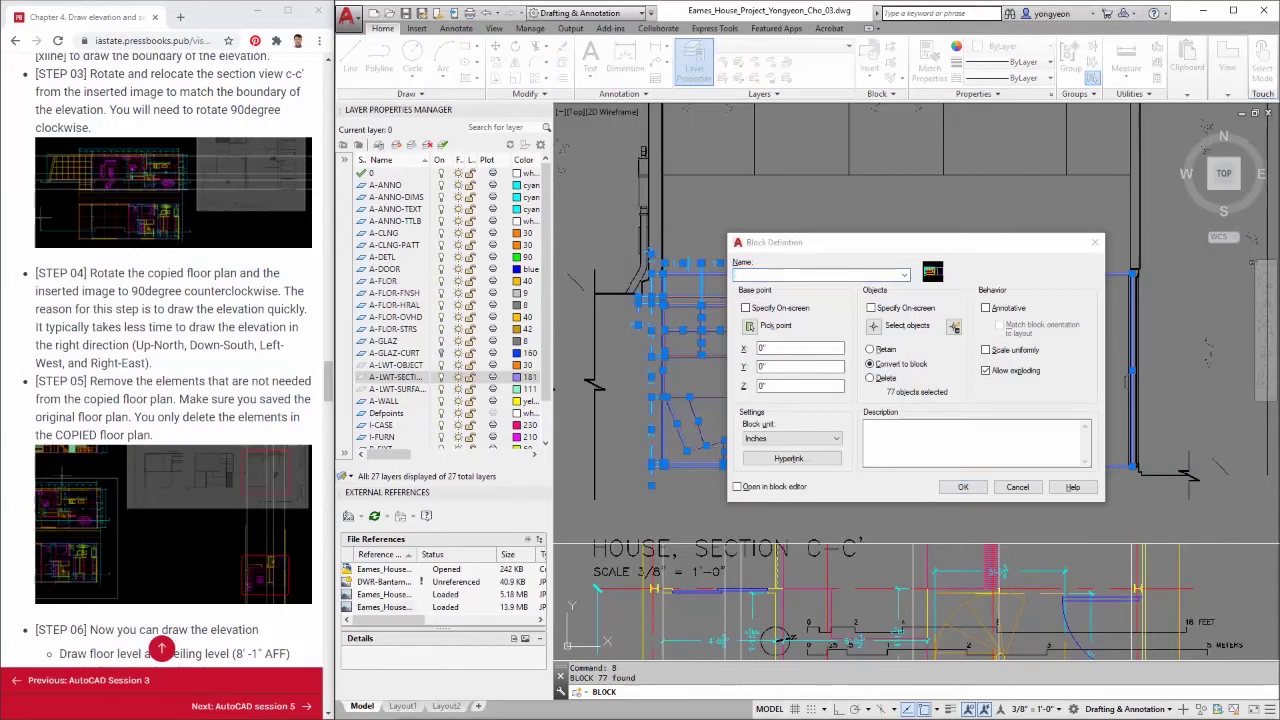
click(819, 279)
click(966, 488)
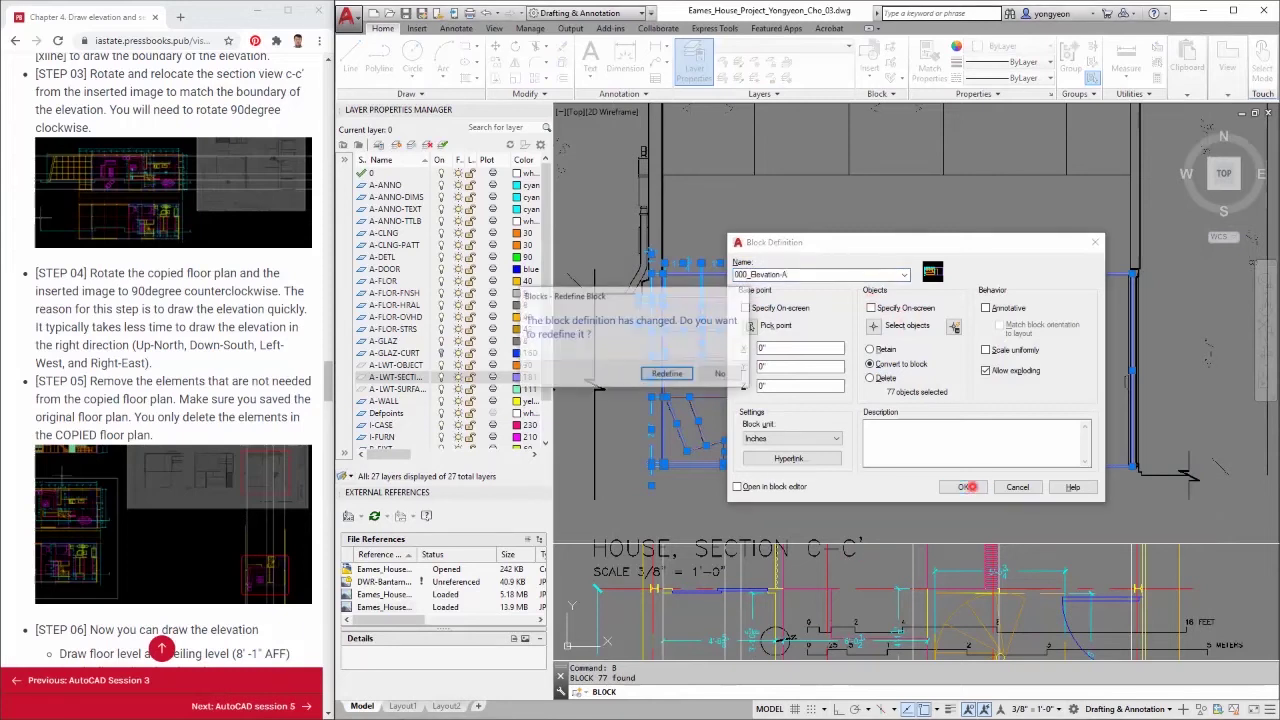
click(679, 374)
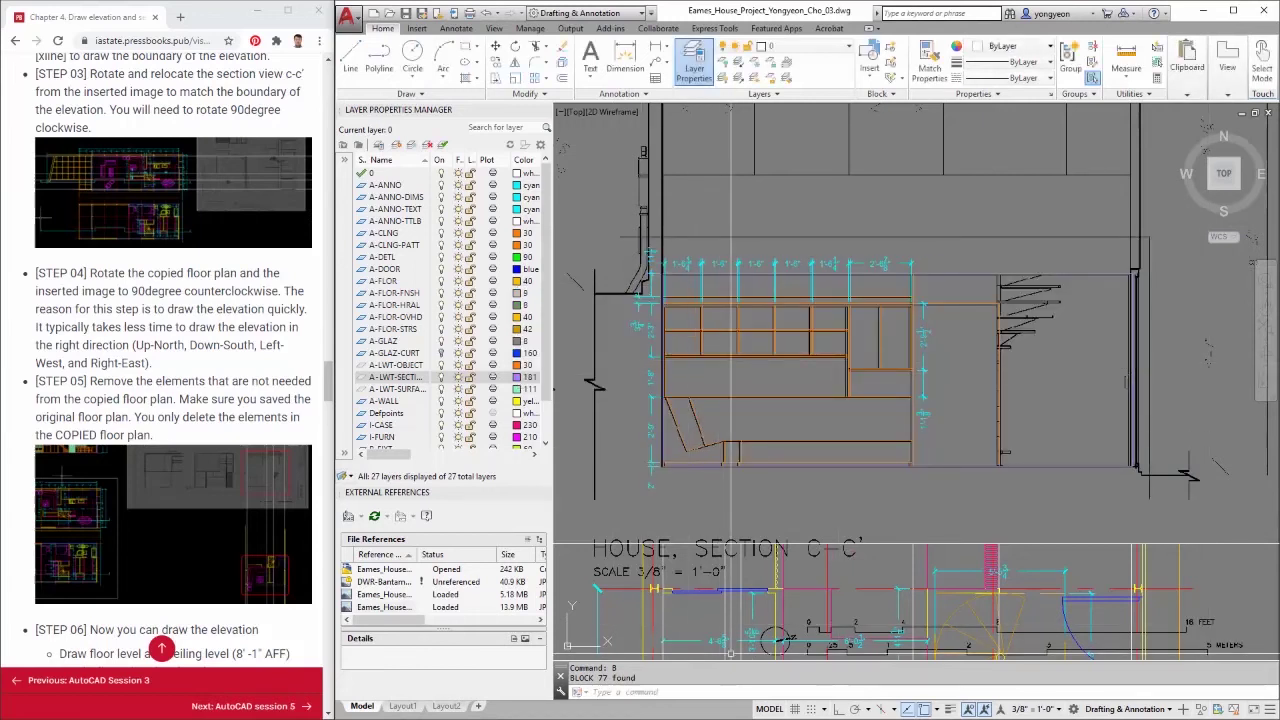
Delete the section reference image lying behind the new elevation
middle_drag(716, 428, 719, 424)
scroll(718, 425, down, 5)
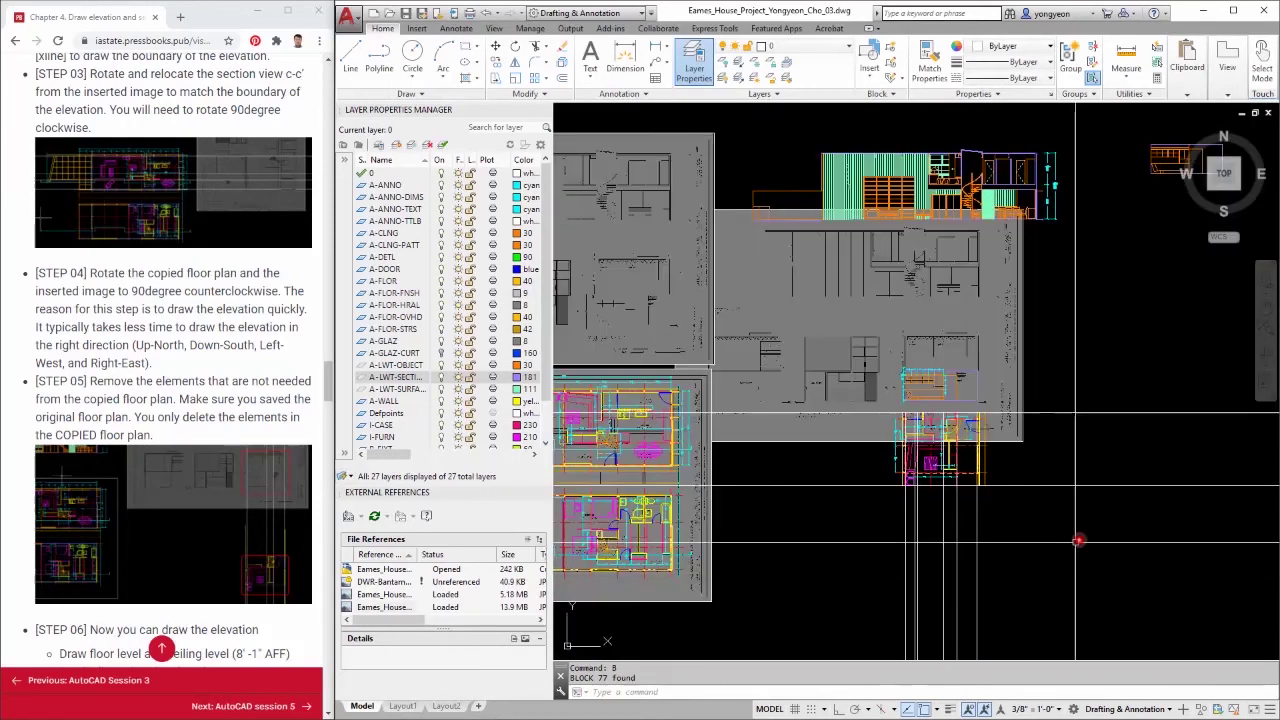
click(1070, 340)
click(981, 298)
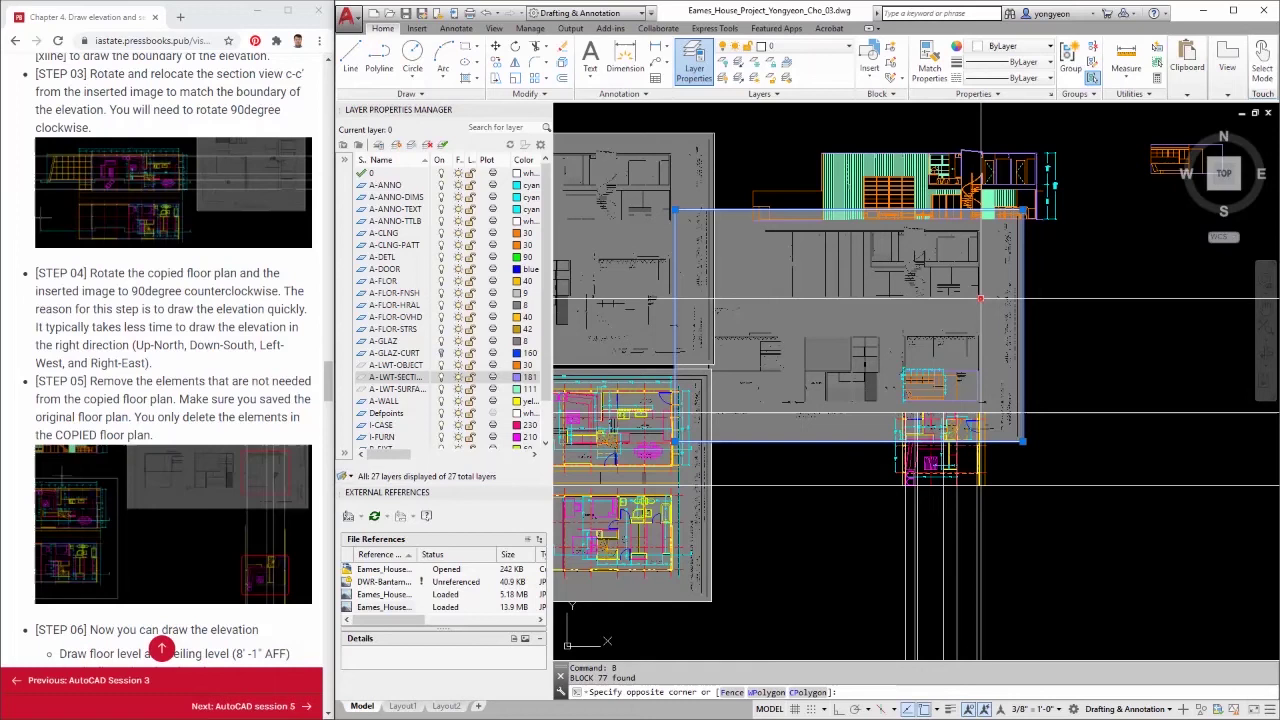
key(Delete)
middle_drag(788, 336, 991, 340)
click(940, 394)
click(909, 320)
text(m)
key(space)
click(1015, 366)
scroll(981, 374, down, 5)
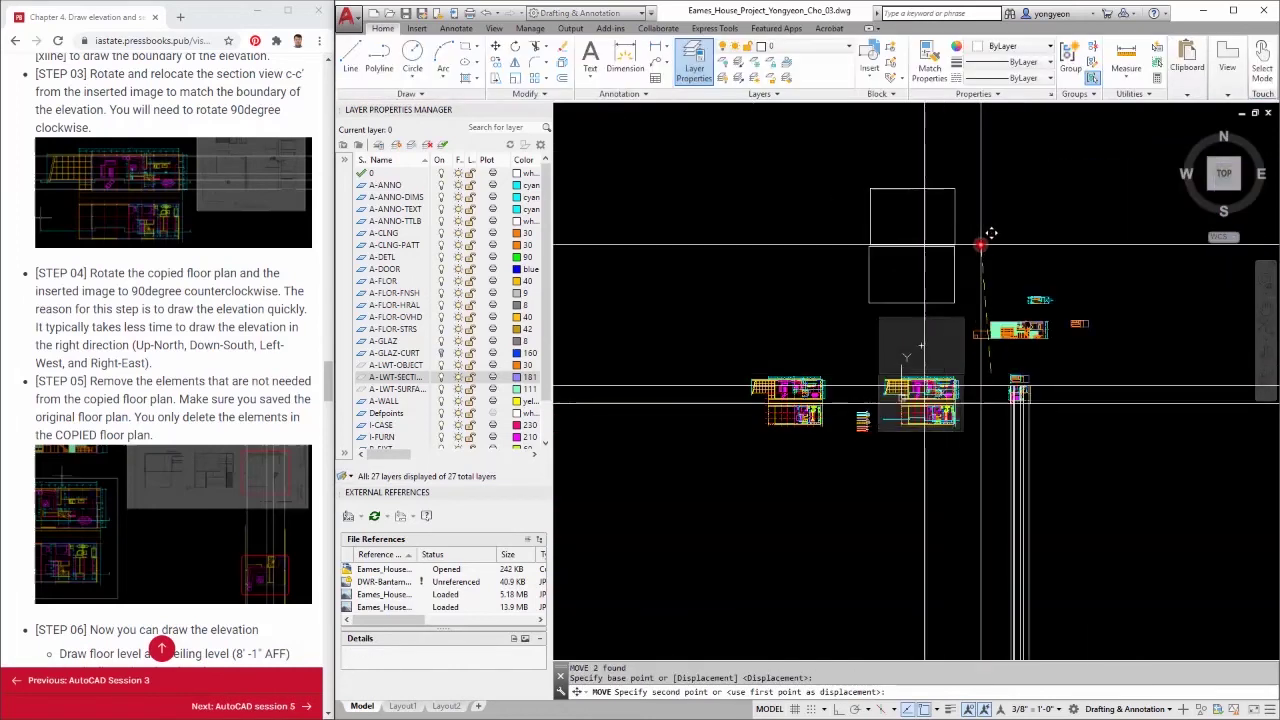
key(Escape)
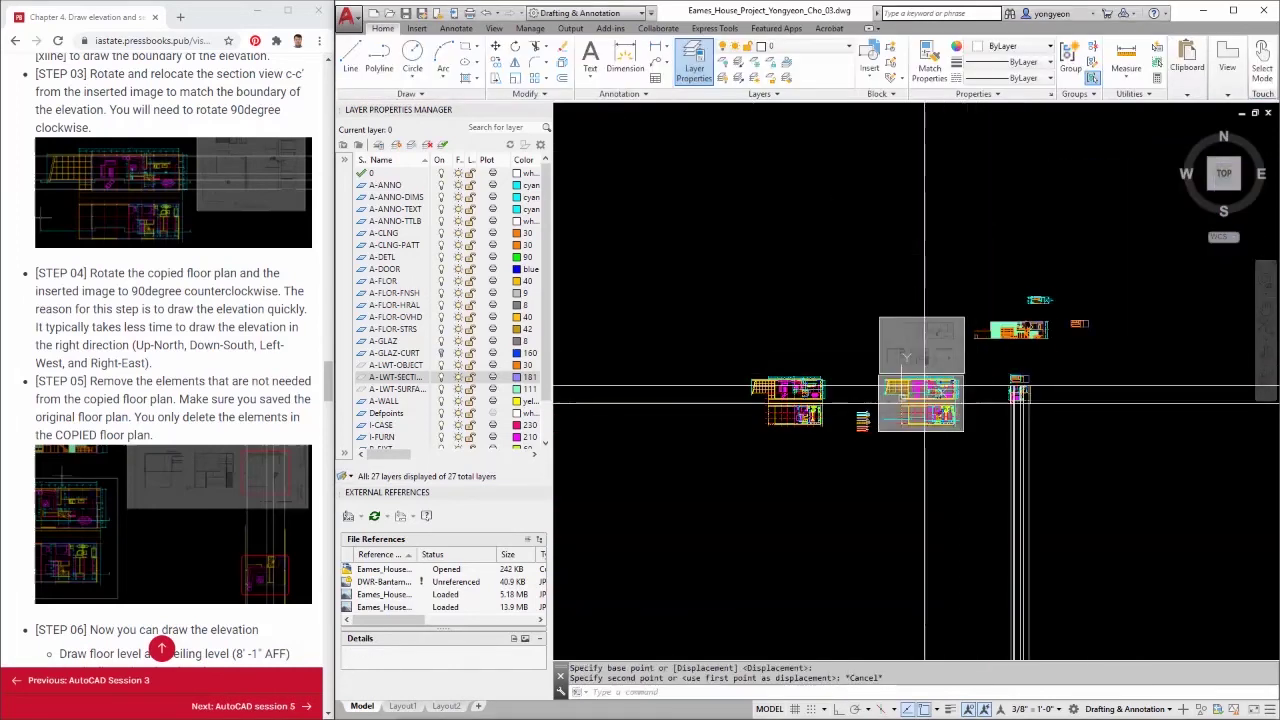
Delete the rotated floor plan copy below the elevation together with the construction lines projected from it
scroll(1120, 437, up, 4)
click(988, 529)
click(836, 480)
key(Delete)
scroll(920, 350, up, 4)
click(947, 438)
click(682, 273)
key(Delete)
Move the building section down so it sits just above the new elevation
middle_drag(928, 413, 956, 480)
scroll(956, 480, down, 2)
click(735, 180)
click(1100, 346)
text(m)
key(space)
click(1057, 343)
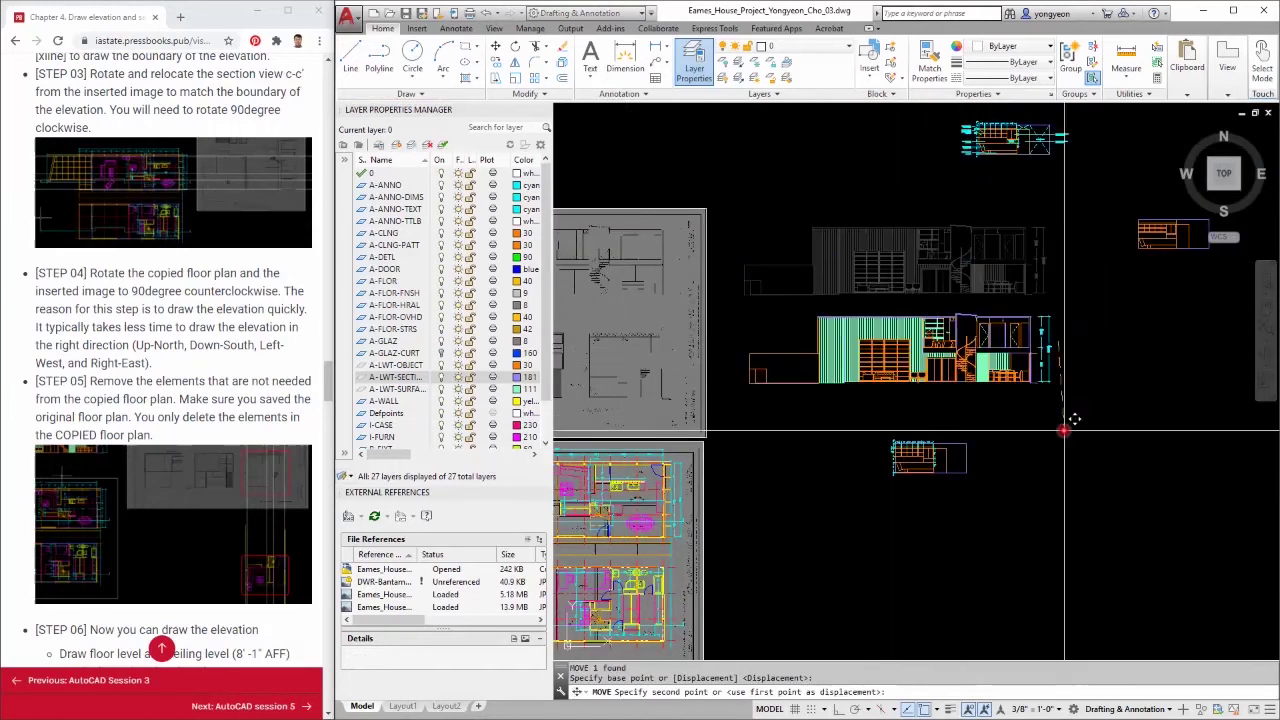
click(1053, 448)
Move the building section and the new elevation together down beside the floor plans, on their right side
click(1083, 523)
click(763, 281)
text(m)
key(space)
click(1053, 482)
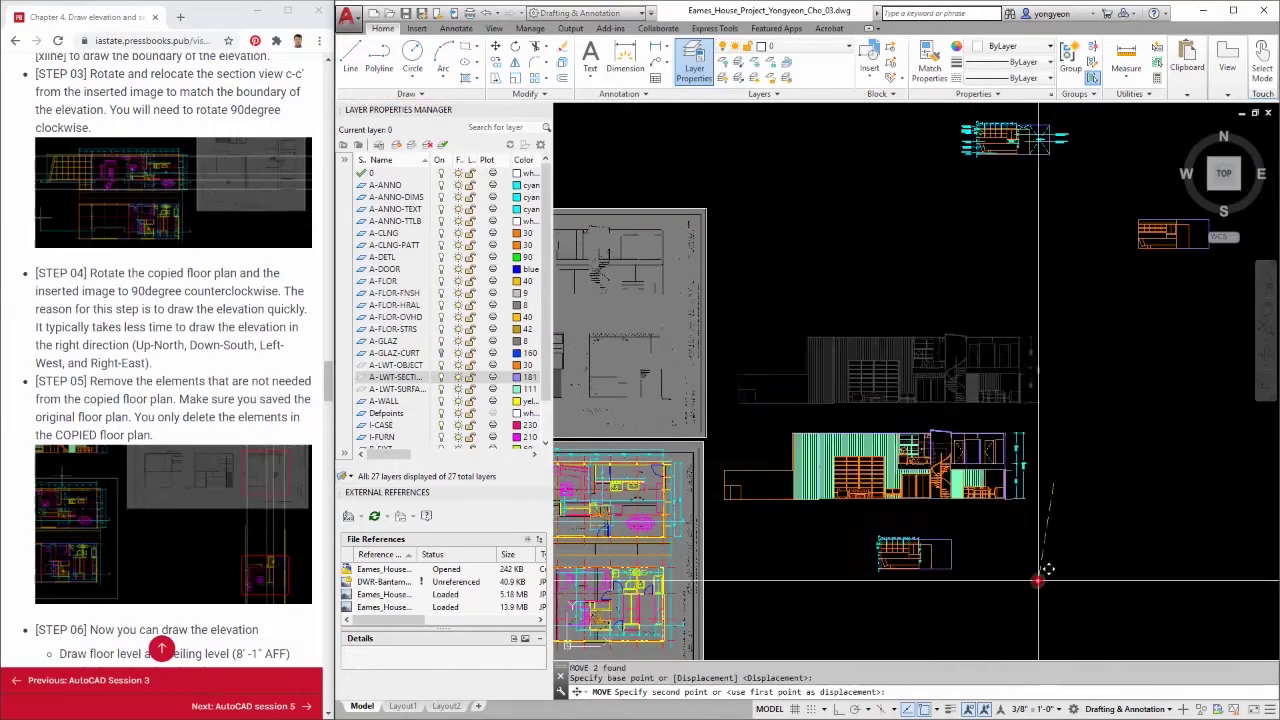
middle_drag(1043, 613, 1052, 443)
click(1049, 445)
click(982, 452)
click(921, 430)
text(m)
key(space)
click(948, 493)
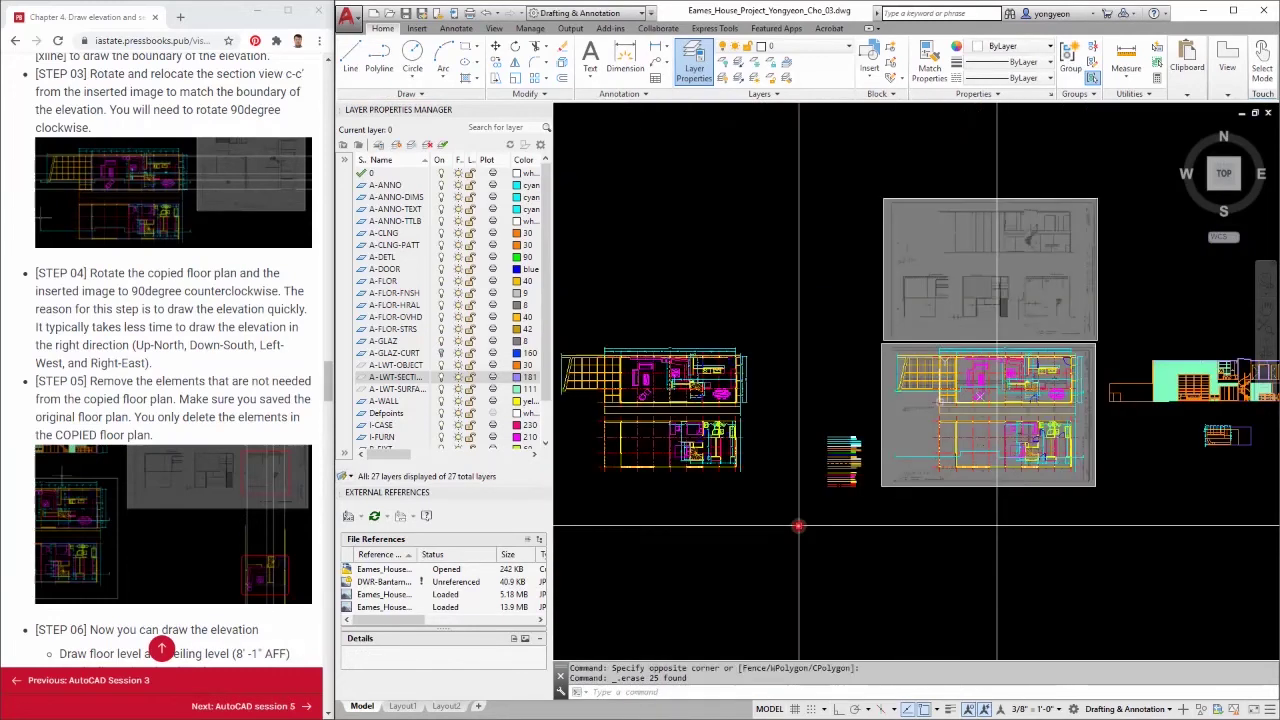
Delete the leftover vertical construction line crossing the floor plans
click(1012, 549)
click(986, 541)
key(Delete)
Move the section reference image 75' north of its place above the floor plans
click(1115, 306)
click(1063, 266)
middle_drag(1113, 293, 951, 297)
text(m)
key(space)
click(991, 338)
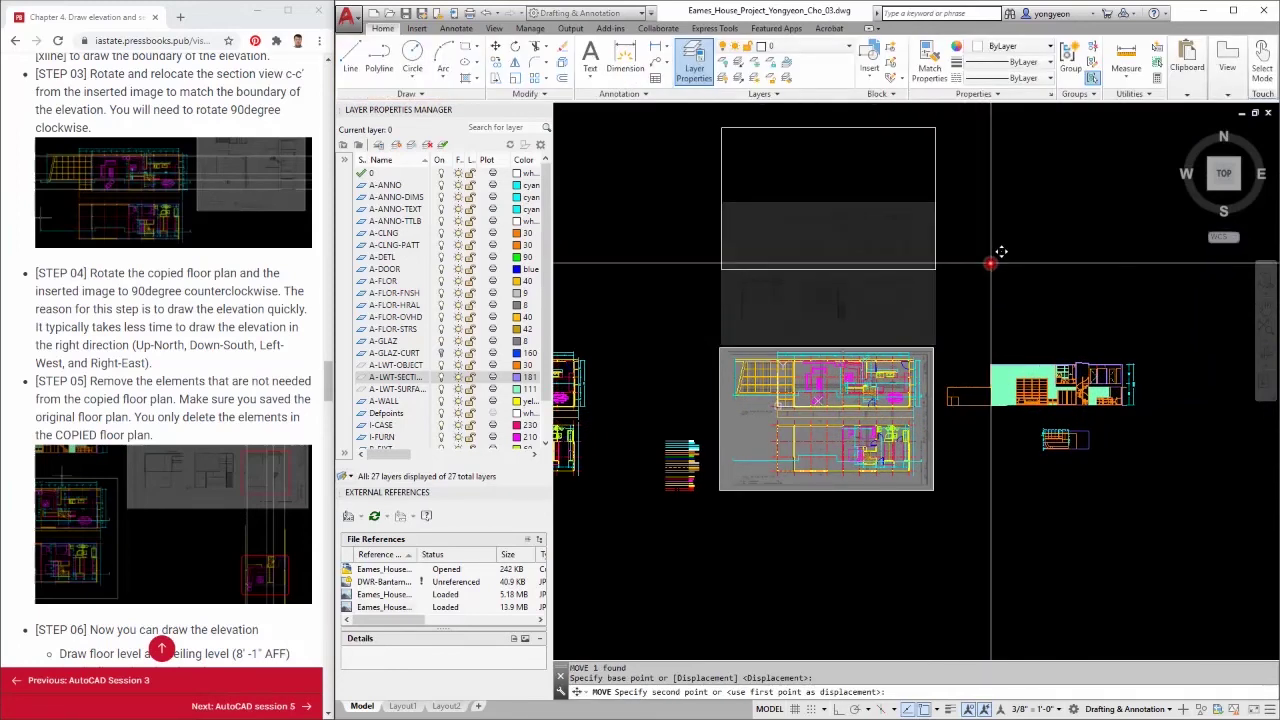
text(75')
key(Return)
Try to move the floor plan reference image to the right with a distance of 100, and undo the move
click(946, 355)
click(911, 320)
text(m)
click(955, 531)
middle_drag(979, 222, 930, 348)
middle_drag(1161, 546, 1049, 380)
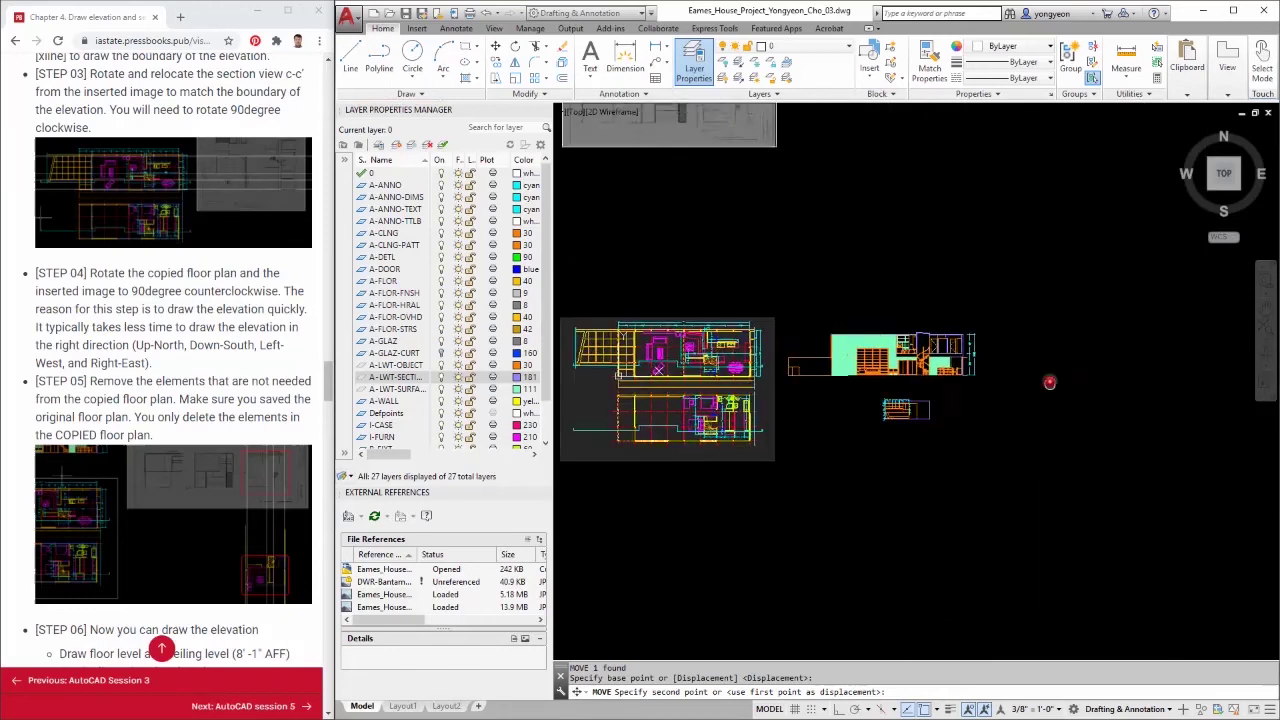
key(F8)
text(1)
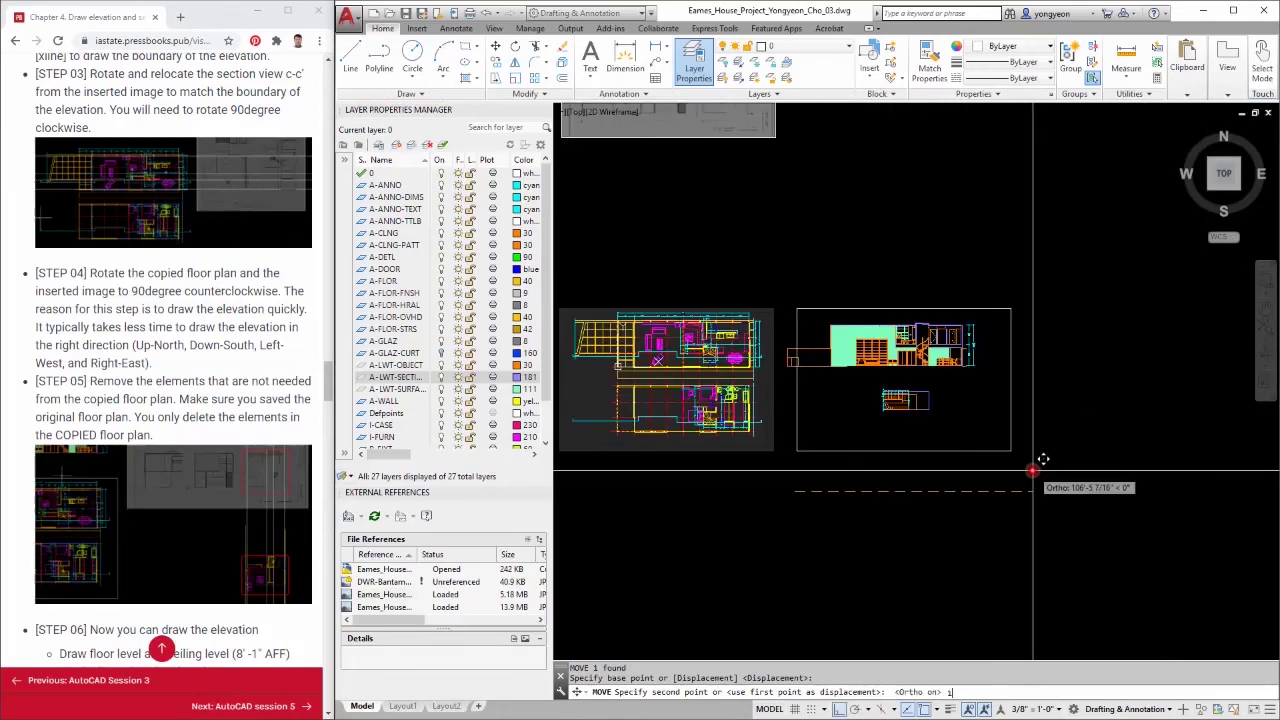
text(00)
key(Return)
key(ctrl+z)
Move the floor plan reference image 100' to the right of the floor plans
middle_drag(780, 457, 940, 497)
click(934, 490)
text(m)
click(910, 554)
key(F8)
text(100')
key(Return)
Try to move the floor plan reference image north with a distance of 150, and undo the move
click(1176, 510)
click(1149, 460)
text(m)
click(1220, 522)
middle_drag(1223, 517, 1031, 695)
text(1)
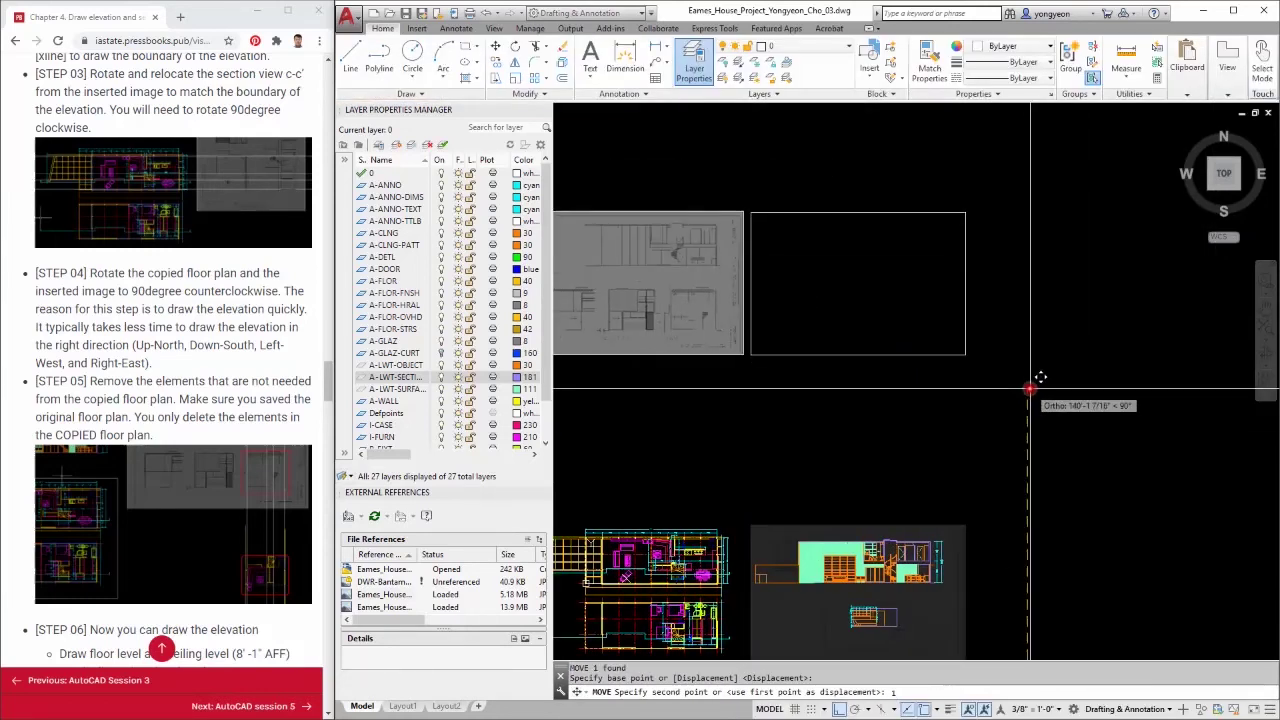
text(50)
key(ctrl+z)
Move the floor plan reference image 140' north, beside the section reference image
click(1083, 534)
click(938, 461)
text(m)
click(1187, 515)
text(140')
Delete the duplicate set of floor plans to the left of the layer samples
middle_drag(1139, 439, 1120, 477)
middle_drag(562, 512, 786, 451)
click(832, 476)
click(574, 306)
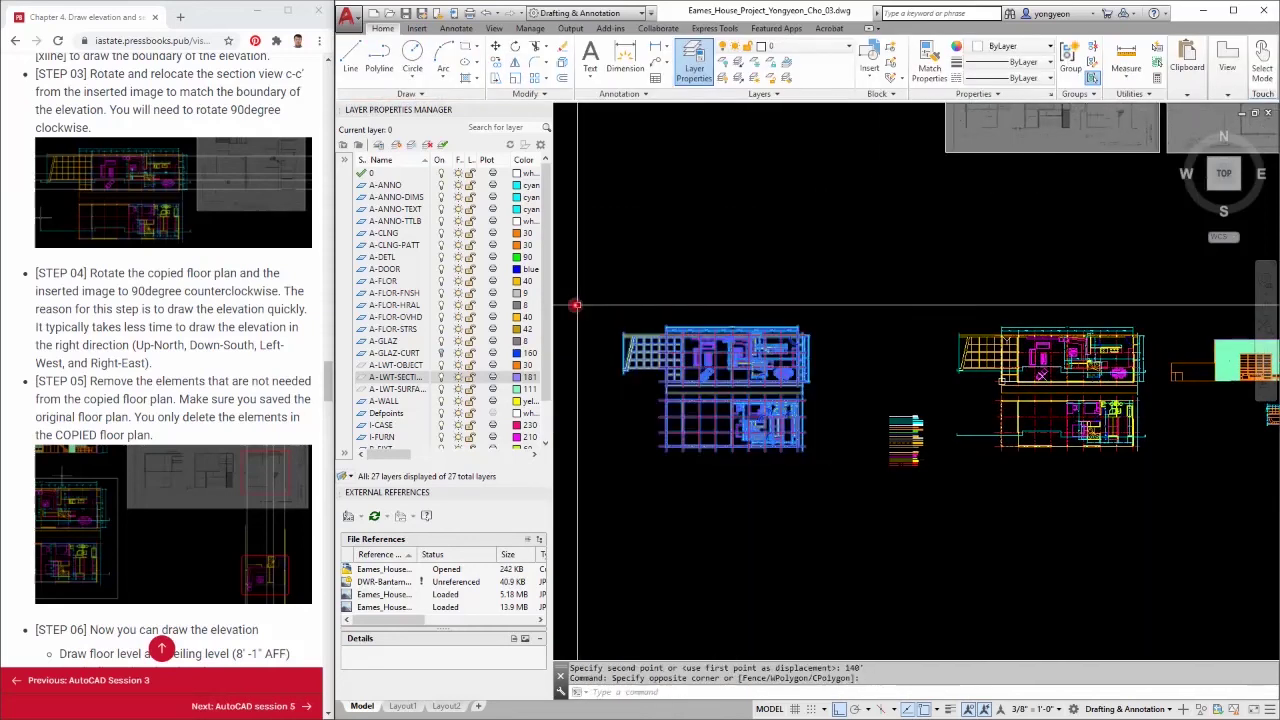
key(Delete)
middle_drag(1162, 423, 927, 447)
scroll(928, 447, up, 2)
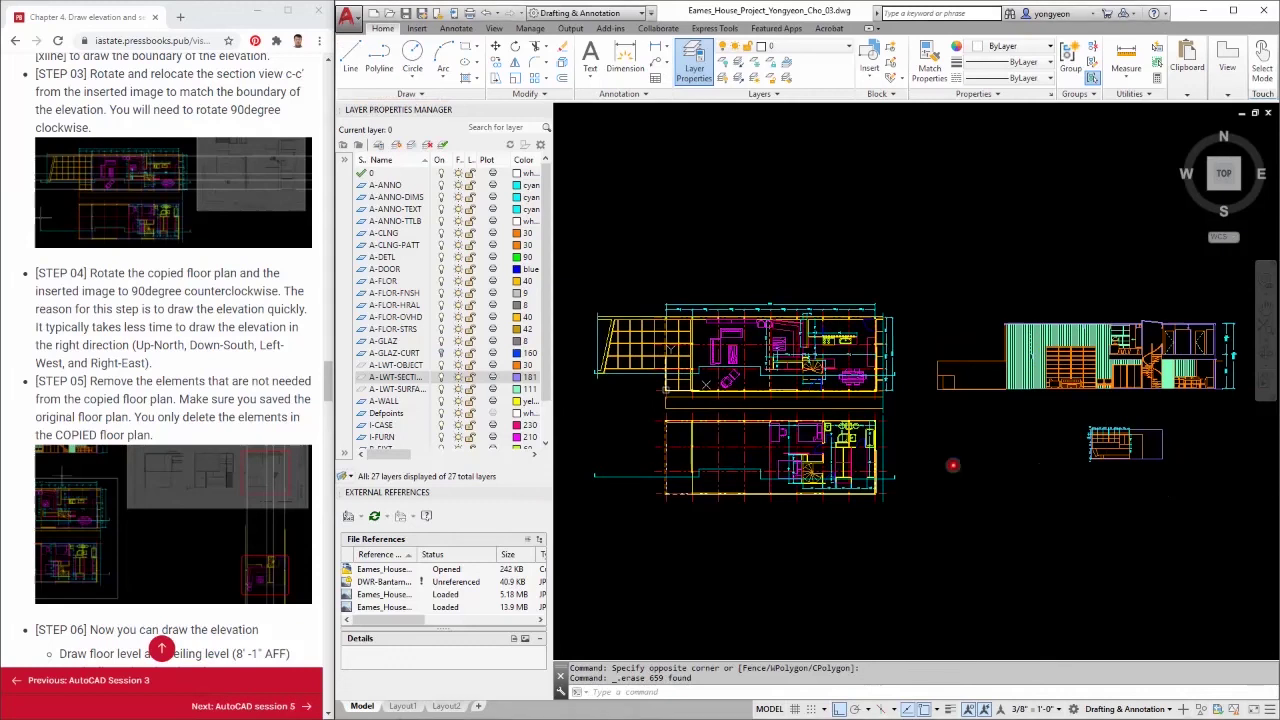
middle_drag(1210, 477, 1206, 479)
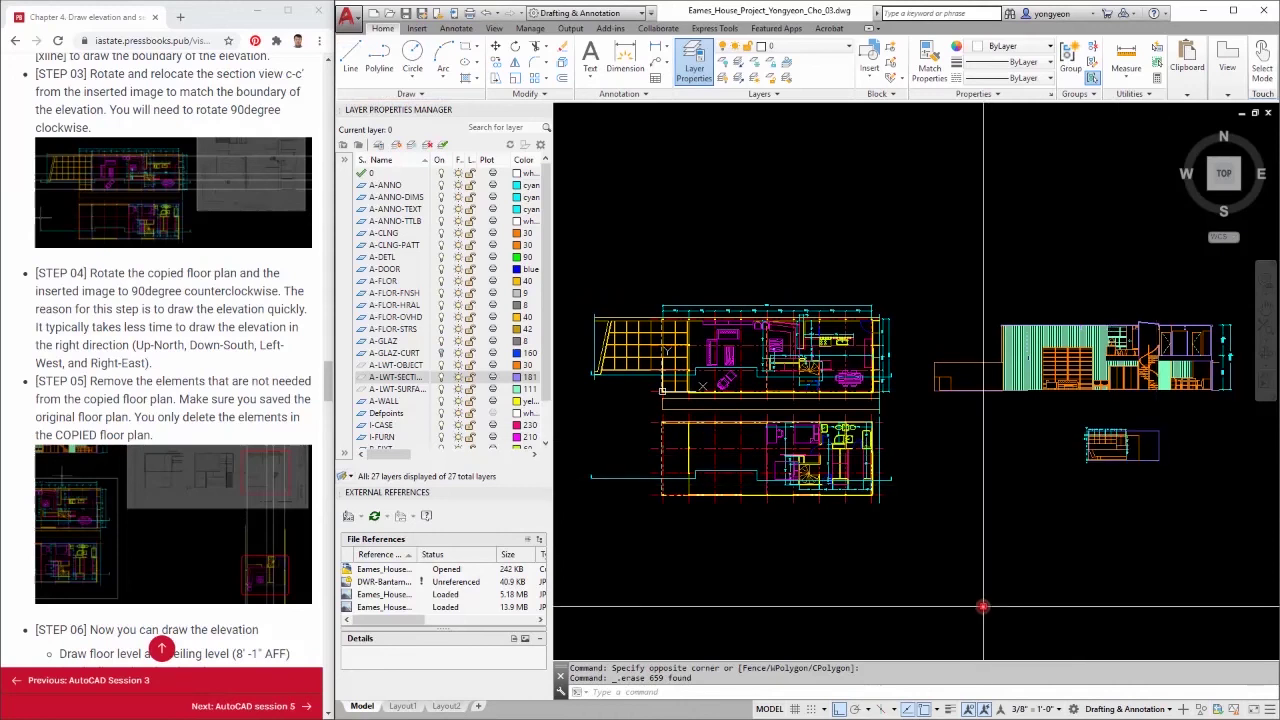
Review the tutorial's STEP 08 and STEP 09 instructions on making the elevation block and organizing the drawings
scroll(85, 515, down, 6)
scroll(85, 515, down, 8)
scroll(88, 529, up, 4)
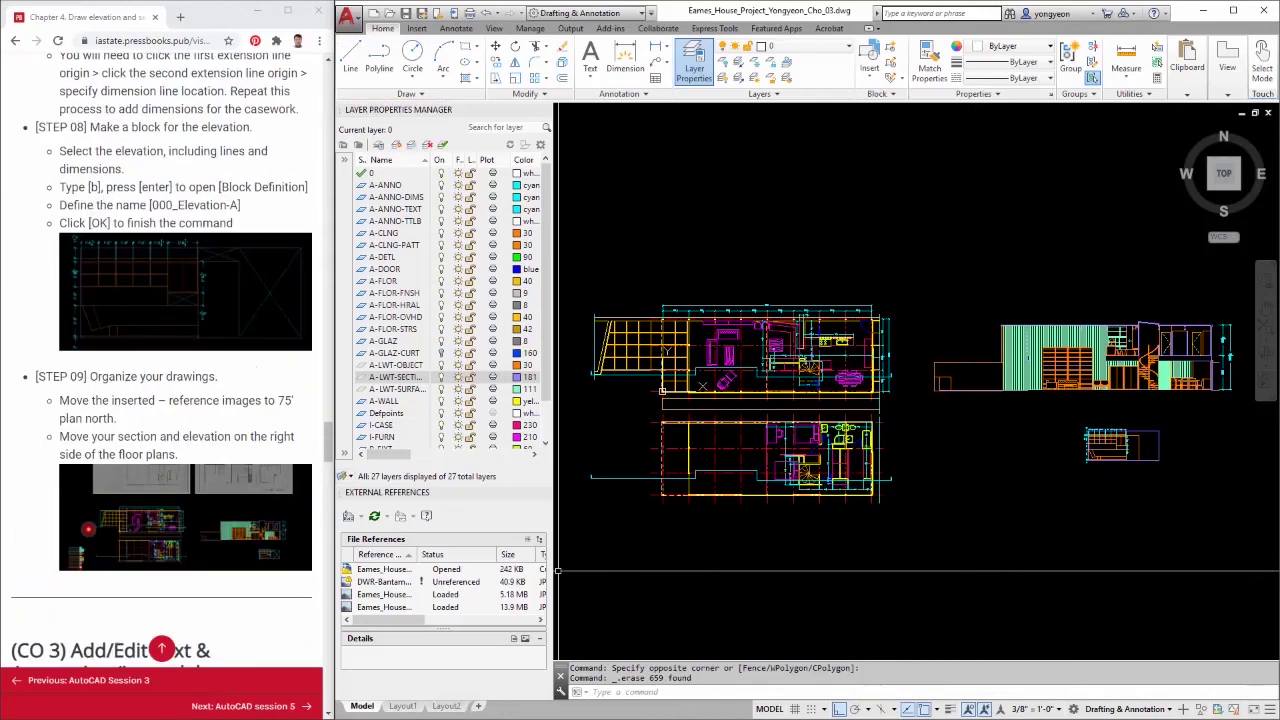